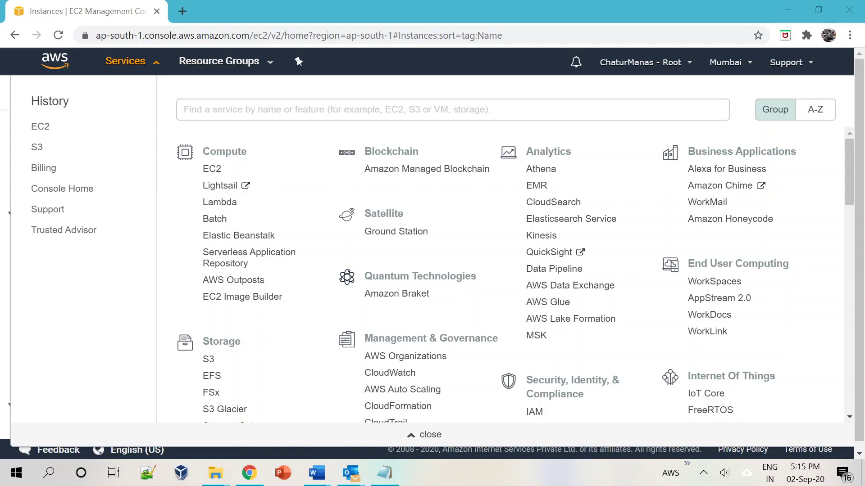
# Open the EC2 dashboard from the service list and go to the instances list.
pyautogui.click(212, 170)
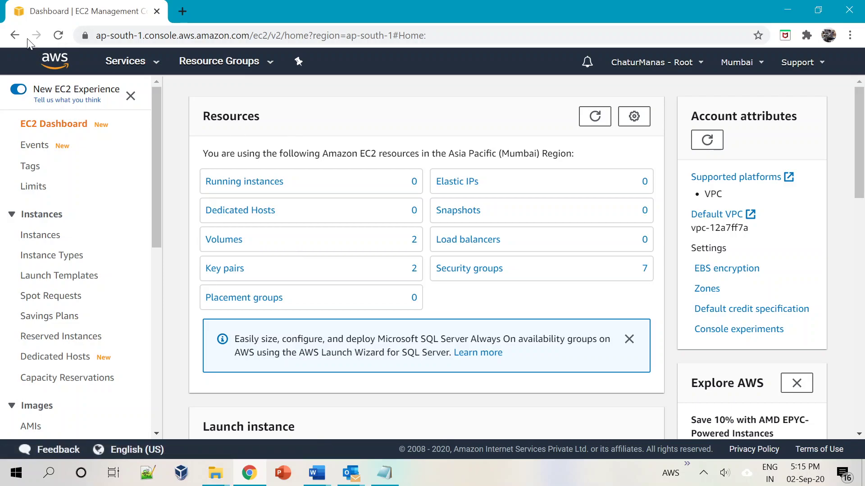
pyautogui.click(279, 189)
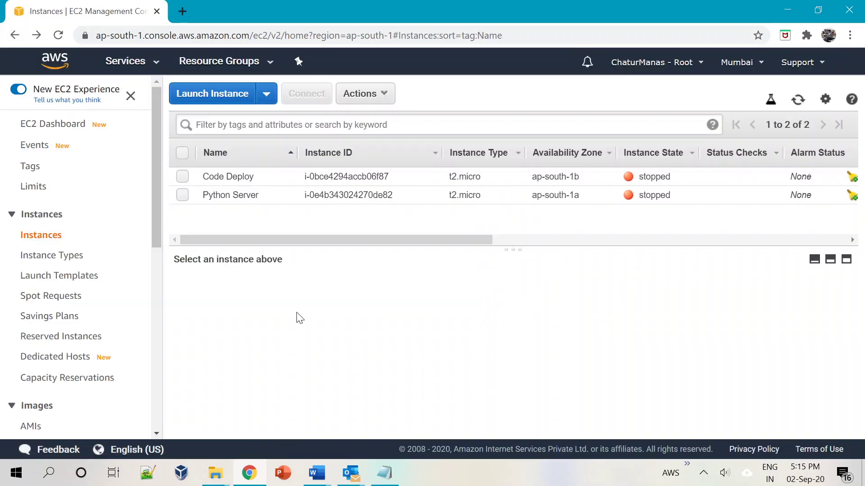
# Search the AWS services for EC2, clear the search and look through the service categories down to Database.
pyautogui.click(131, 64)
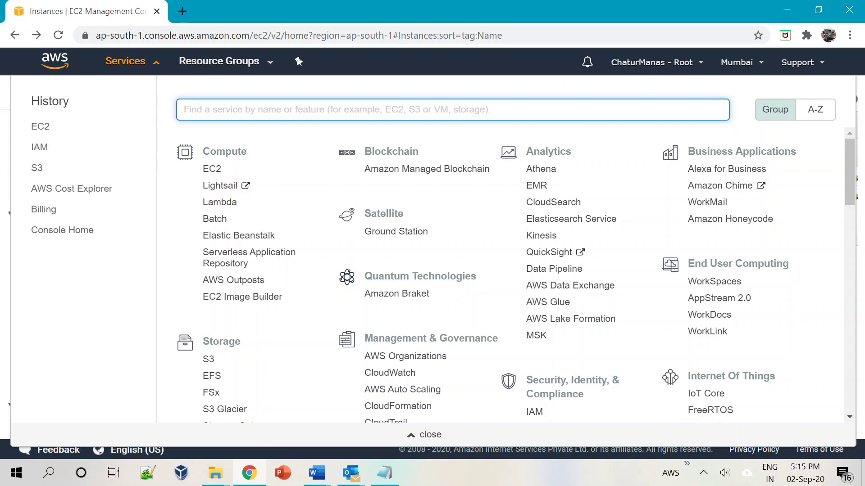
pyautogui.write('EC2')
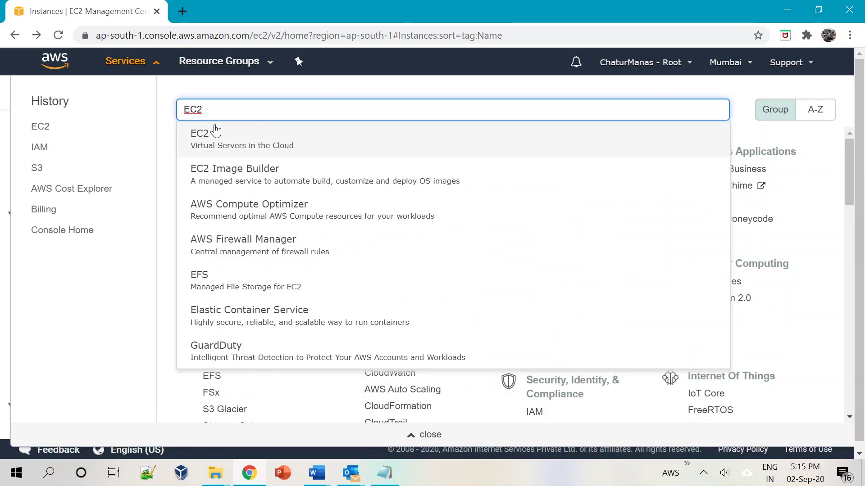
pyautogui.click(163, 128)
pyautogui.moveTo(210, 109); pyautogui.dragTo(104, 92)
pyautogui.press('BackSpace')
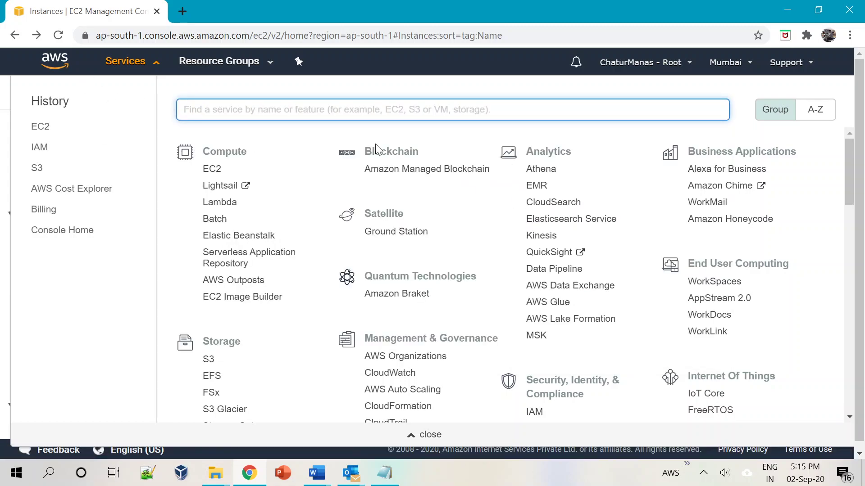
pyautogui.scroll(-3, 513, 274)
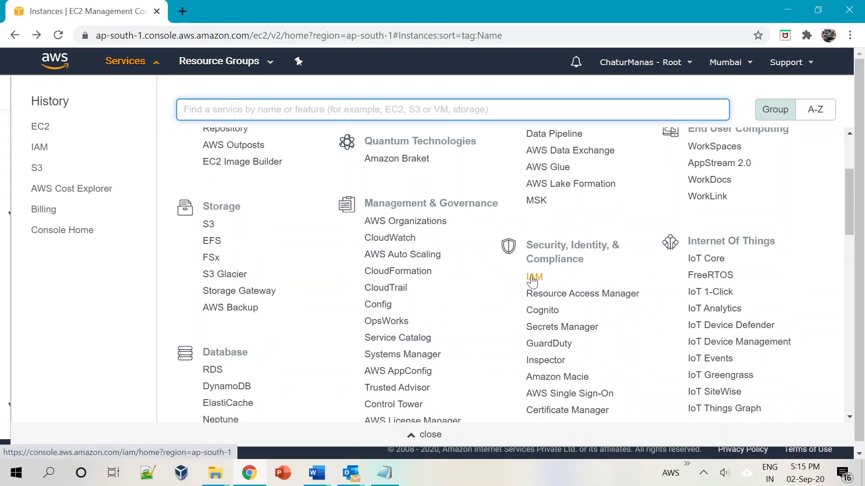
pyautogui.scroll(-2, 317, 318)
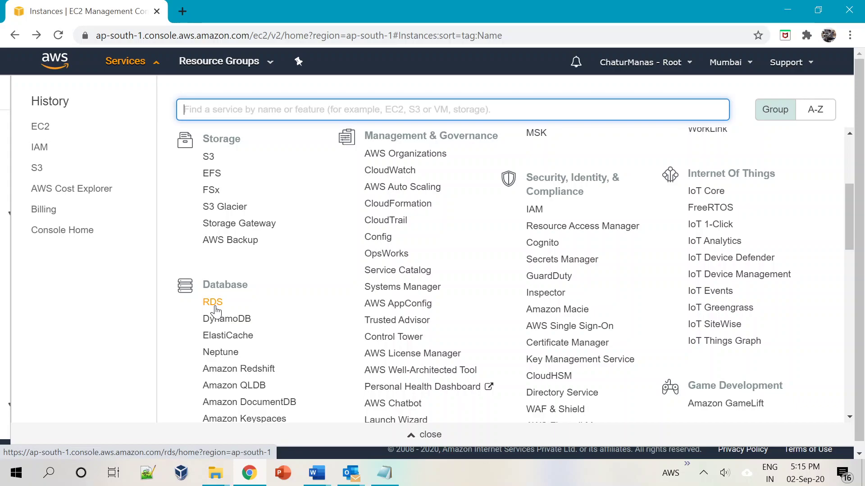
pyautogui.scroll(5, 220, 266)
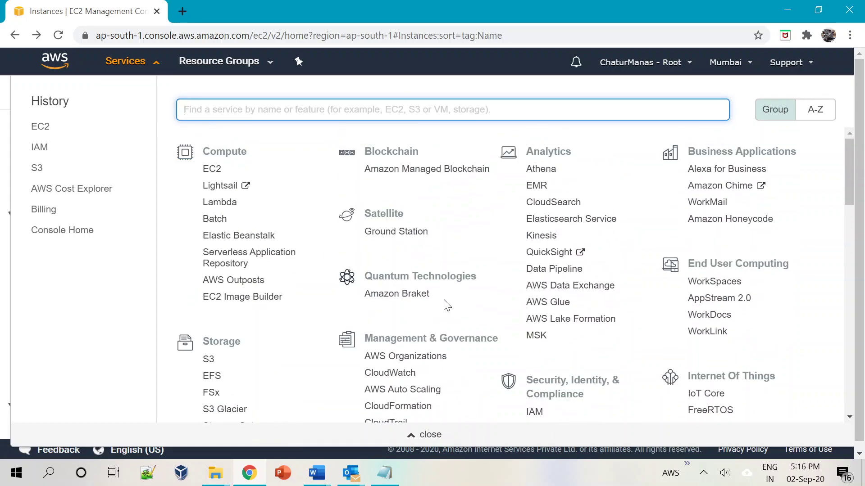
# Search the AWS services for IAM and RDS, clear the search and look over the Storage and Database services.
pyautogui.write('IAM')
pyautogui.press('BackSpace')
pyautogui.press('BackSpace')
pyautogui.press('BackSpace')
pyautogui.write('RDS')
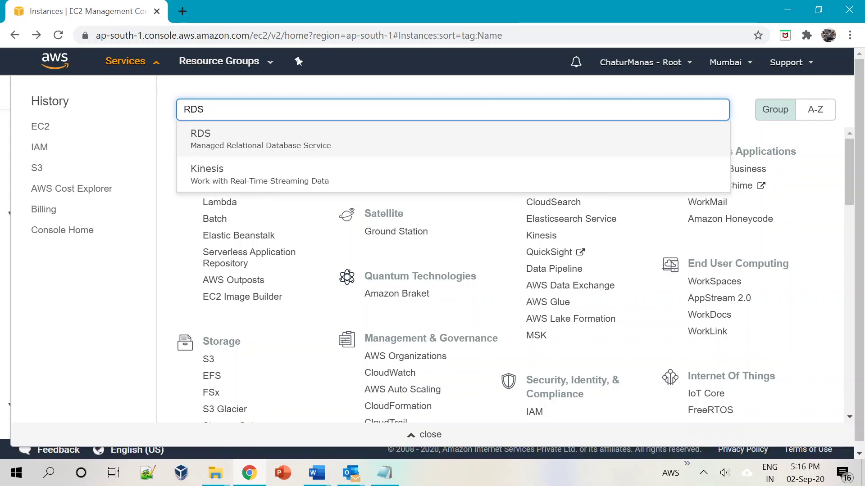
pyautogui.click(163, 252)
pyautogui.moveTo(209, 109); pyautogui.dragTo(106, 110)
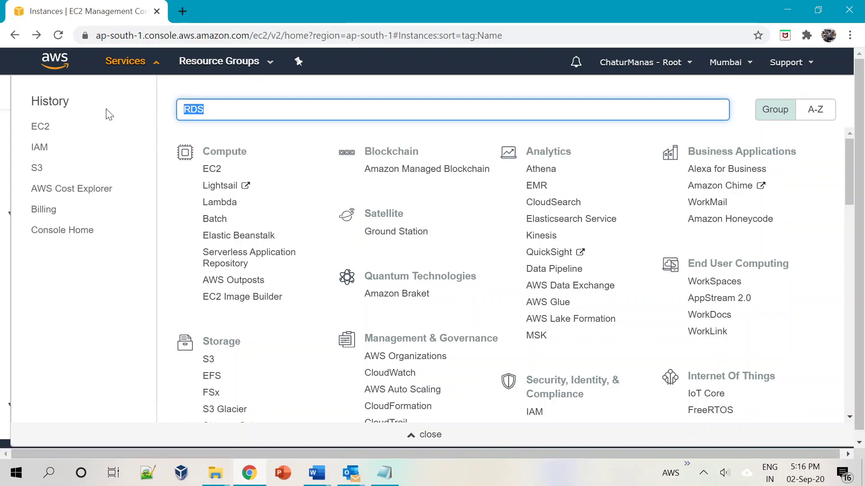
pyautogui.press('BackSpace')
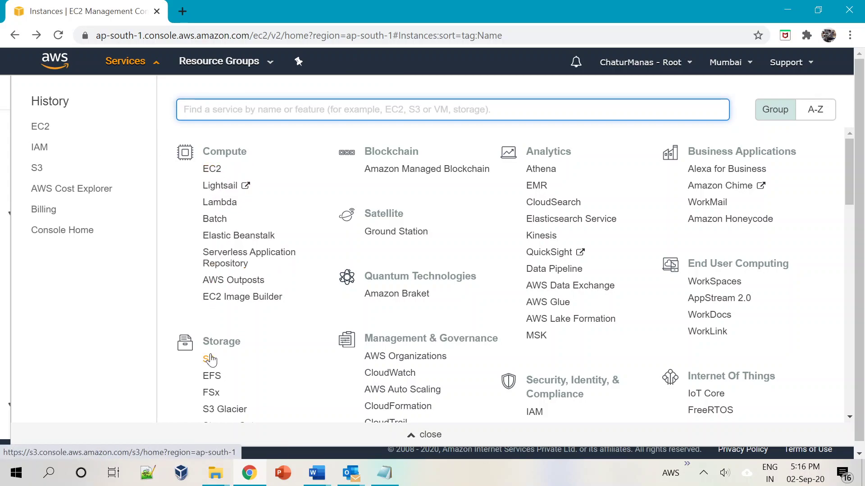
pyautogui.scroll(-3, 477, 373)
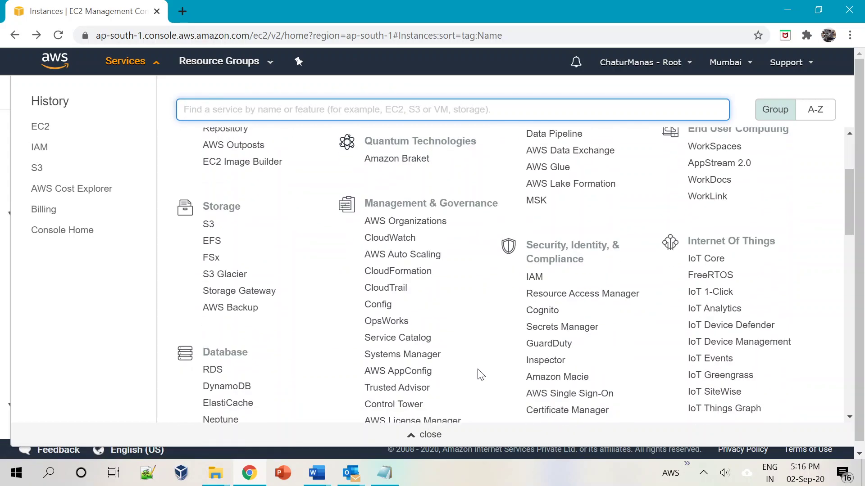
pyautogui.scroll(3, 300, 323)
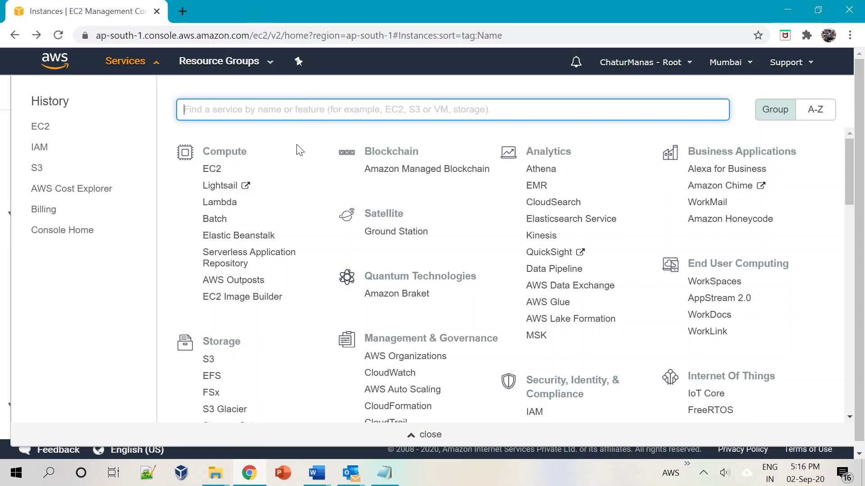
# Open the navigation shortcut customization and pin EC2 and S3 to the menu bar.
pyautogui.click(299, 63)
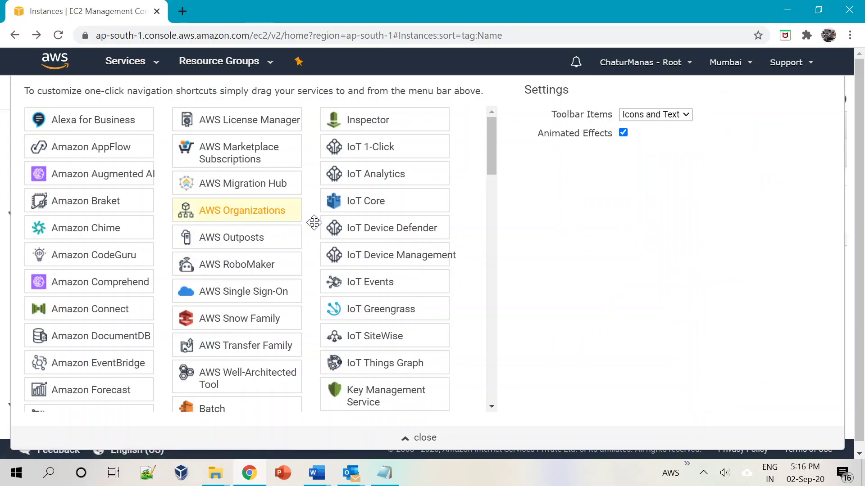
pyautogui.moveTo(495, 145); pyautogui.dragTo(482, 108)
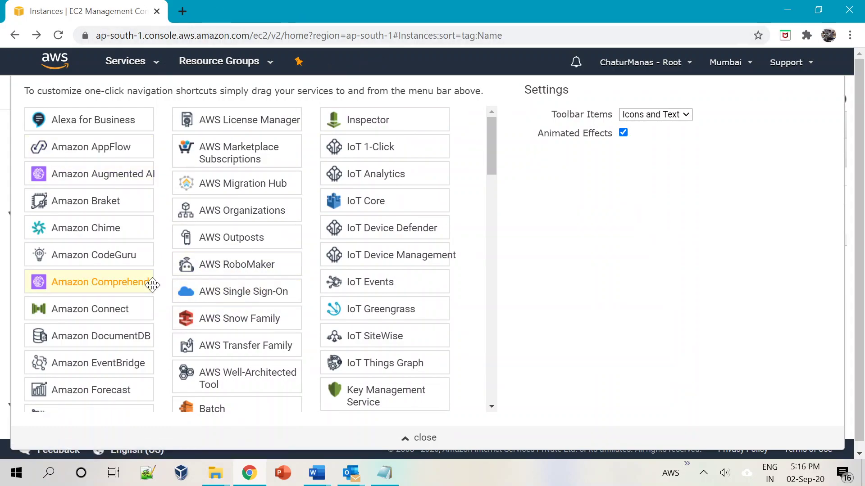
pyautogui.scroll(-1, 152, 284)
pyautogui.scroll(1, 152, 285)
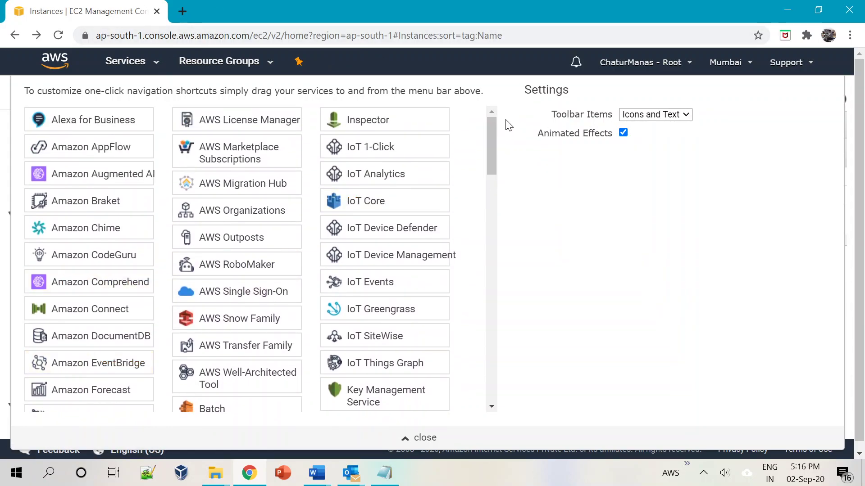
pyautogui.moveTo(493, 134); pyautogui.dragTo(482, 272)
pyautogui.moveTo(200, 370); pyautogui.dragTo(258, 379)
pyautogui.scroll(1, 491, 293)
pyautogui.moveTo(355, 273); pyautogui.dragTo(376, 61)
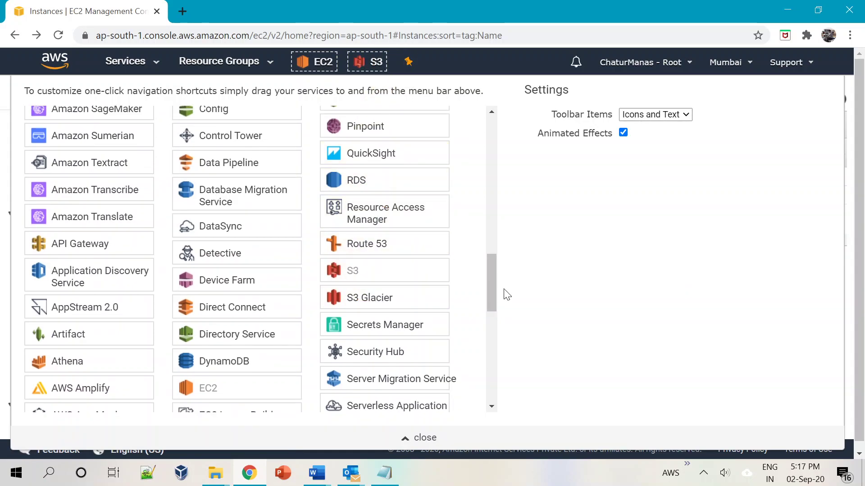
# Pin RDS and IAM to the menu bar after the S3 shortcut.
pyautogui.moveTo(346, 180); pyautogui.dragTo(430, 59)
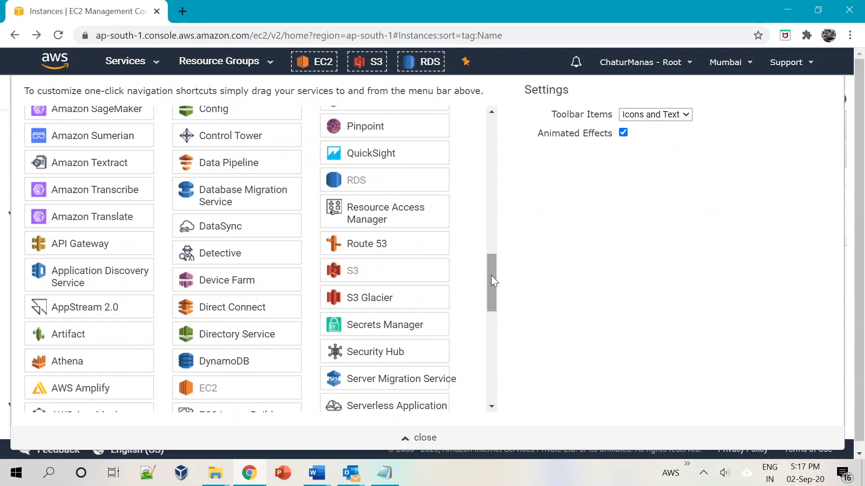
pyautogui.moveTo(492, 275); pyautogui.dragTo(477, 408)
pyautogui.moveTo(189, 399); pyautogui.dragTo(477, 63)
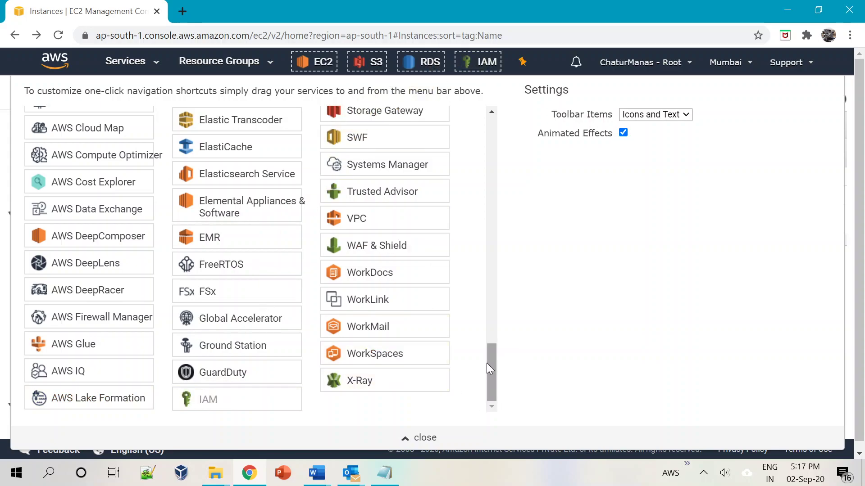
# Try the Icons Only and Text Only display for the toolbar items, and restore Icons and Text.
pyautogui.moveTo(495, 373); pyautogui.dragTo(500, 135)
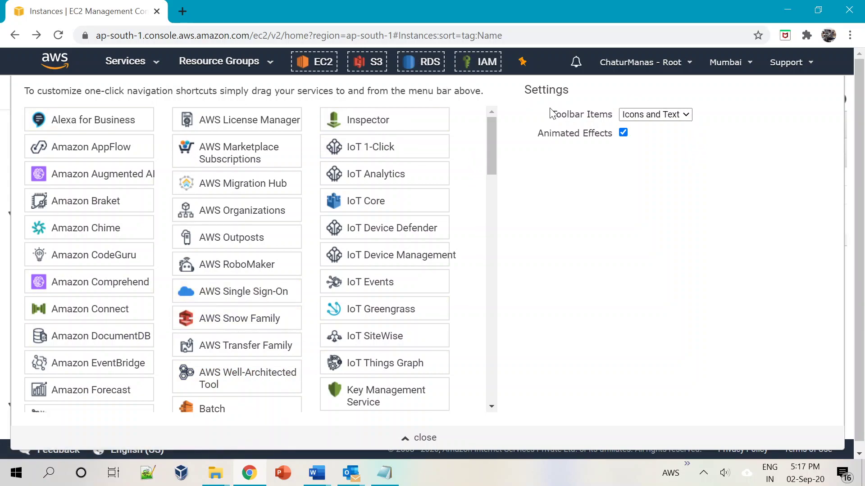
pyautogui.click(663, 115)
pyautogui.click(572, 253)
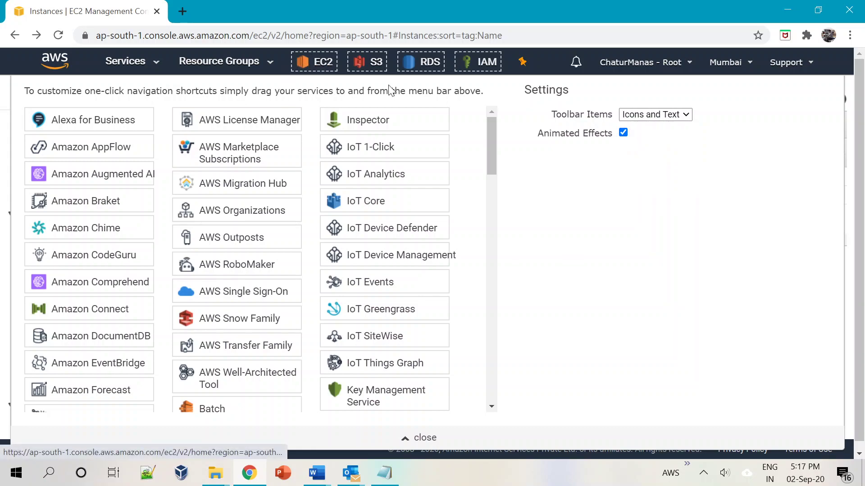
pyautogui.click(628, 116)
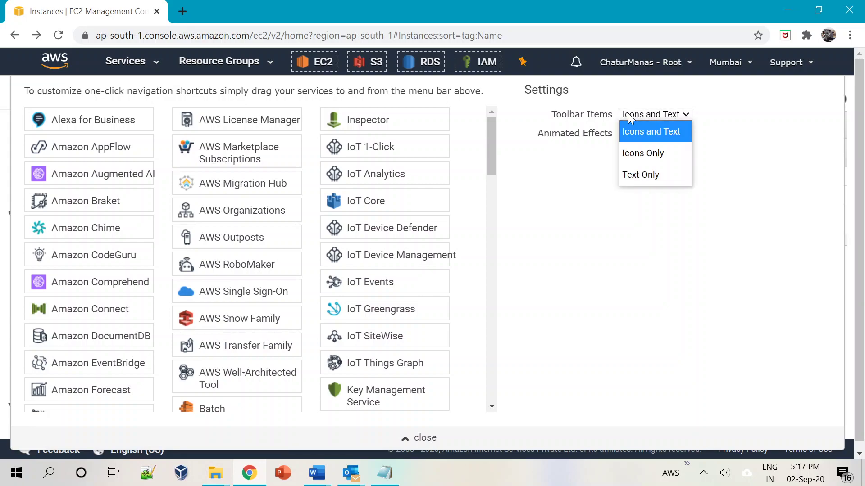
pyautogui.click(626, 155)
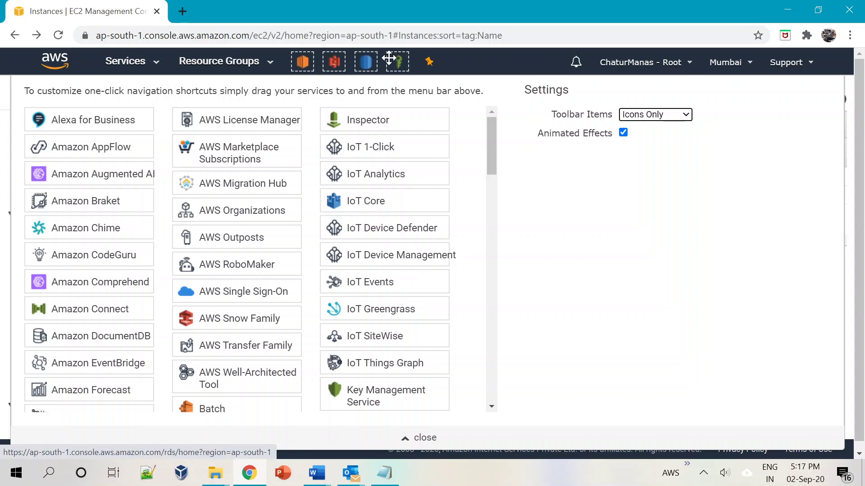
pyautogui.click(654, 120)
pyautogui.click(636, 174)
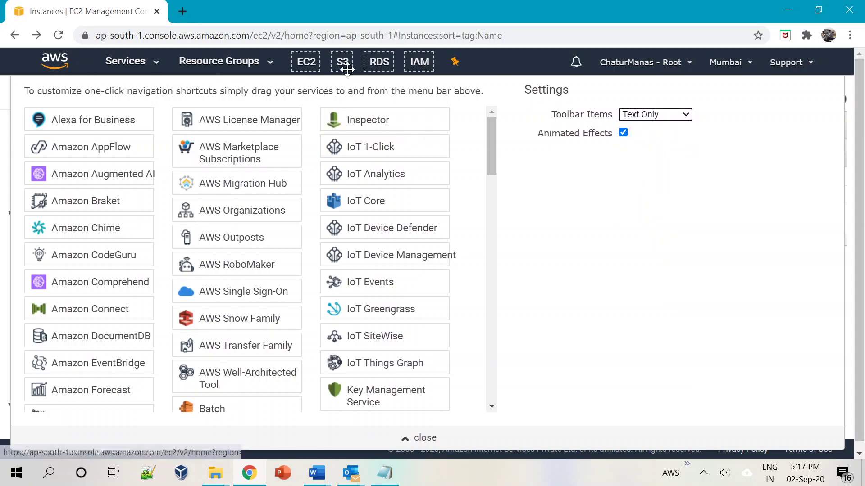
pyautogui.click(671, 118)
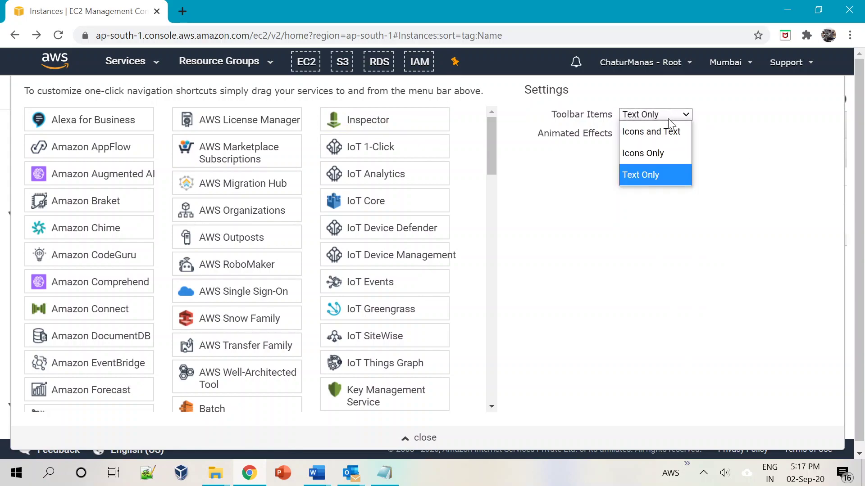
pyautogui.click(666, 135)
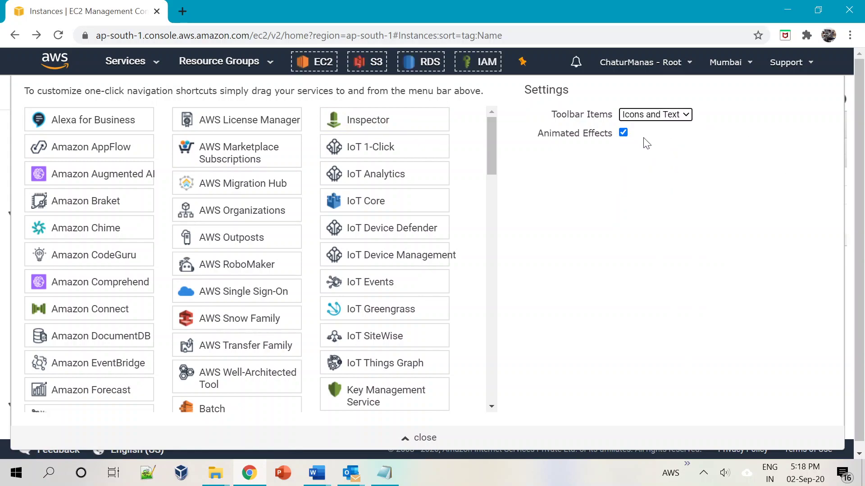
# Turn Animated Effects off and back on, and close the shortcut customization.
pyautogui.click(624, 133)
pyautogui.click(623, 133)
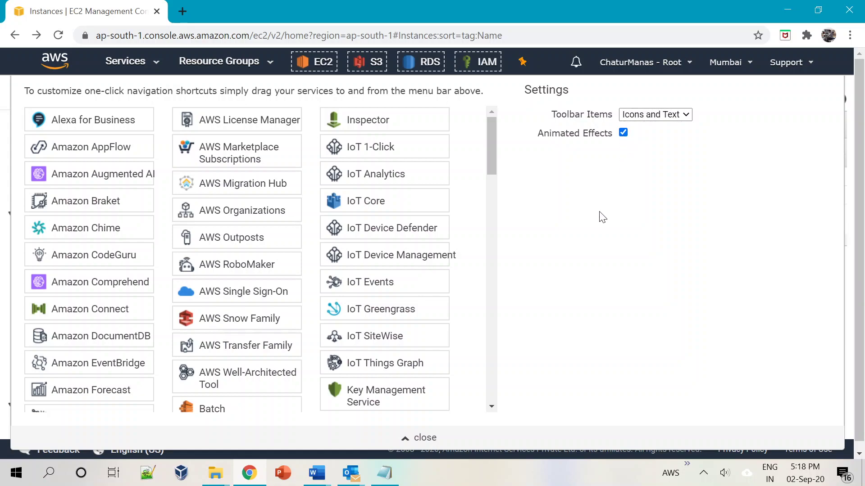
pyautogui.click(522, 66)
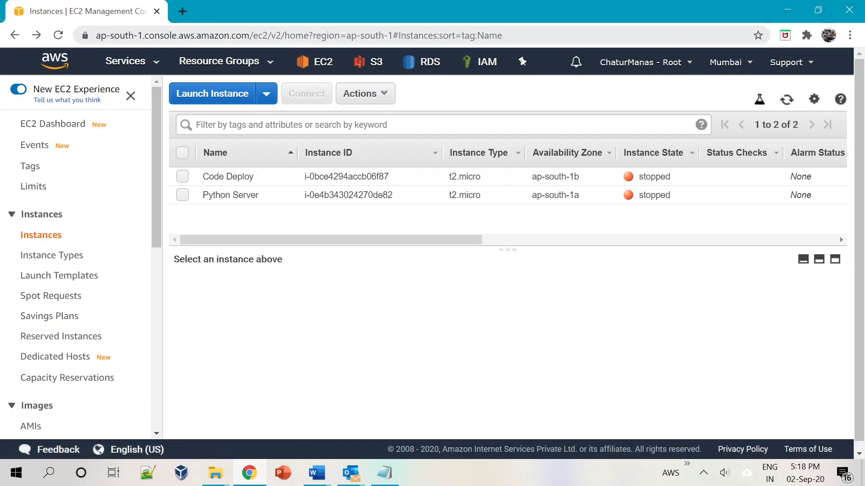
# Look over the full service list and open the IAM console through its pinned shortcut.
pyautogui.click(116, 68)
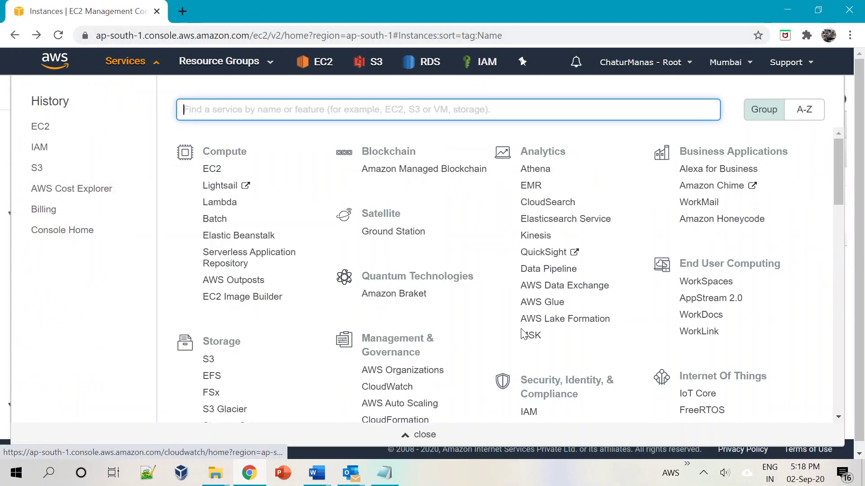
pyautogui.scroll(-4, 478, 326)
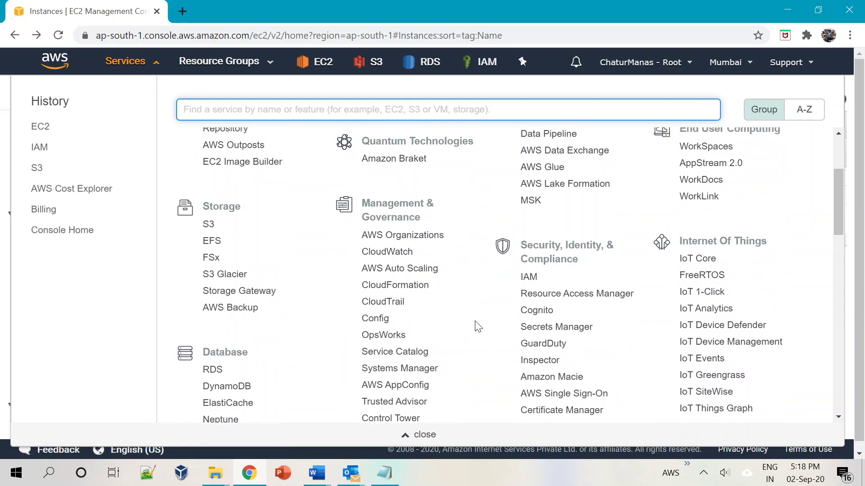
pyautogui.scroll(4, 475, 324)
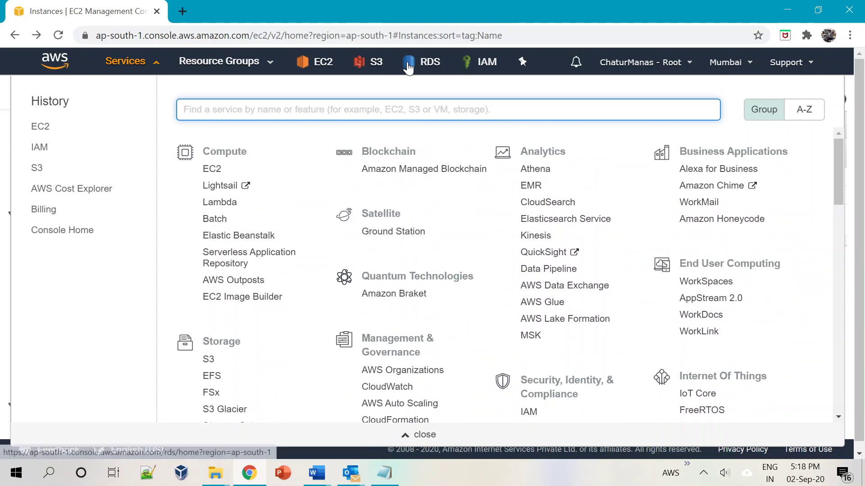
pyautogui.click(487, 64)
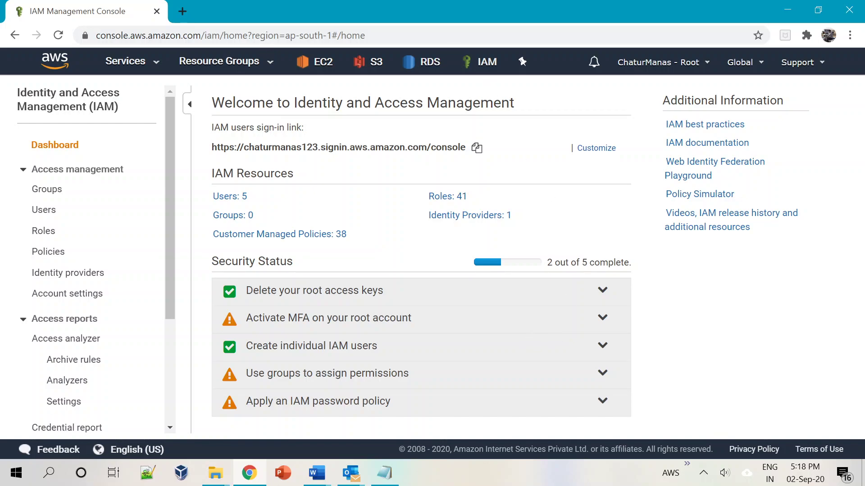
# Open the EC2 dashboard through its pinned shortcut, with a look at the service list history.
pyautogui.click(320, 62)
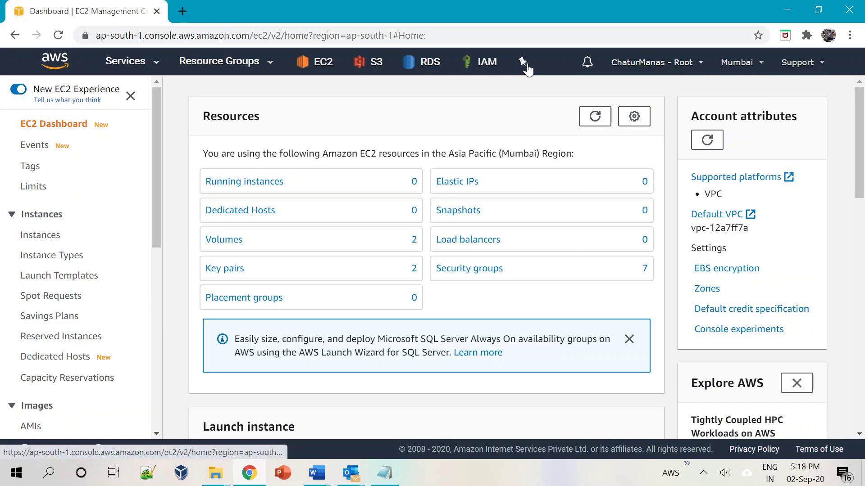
pyautogui.click(125, 66)
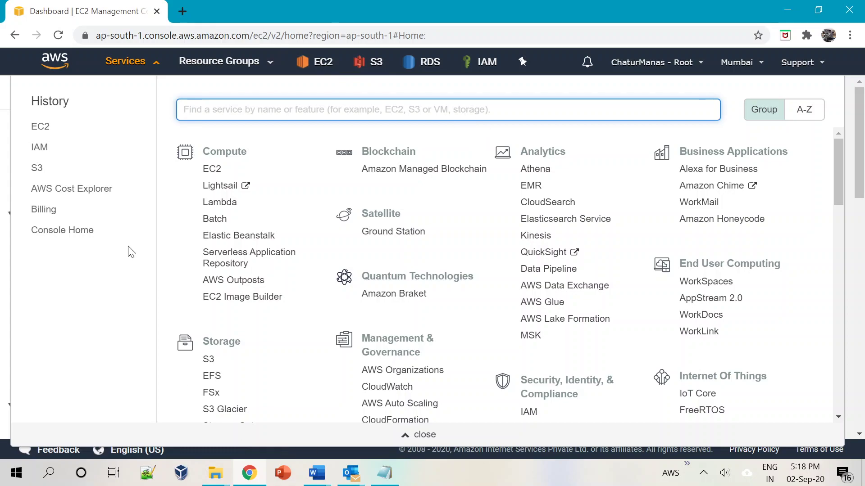
pyautogui.click(312, 72)
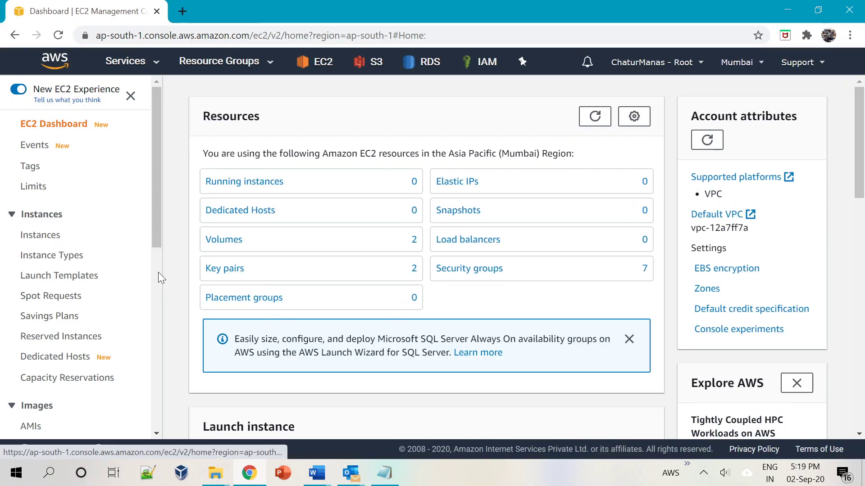
# Open the console home in a second browser tab, load S3 there, and compare it with the EC2 dashboard tab.
pyautogui.rightClick(59, 65)
pyautogui.click(81, 69)
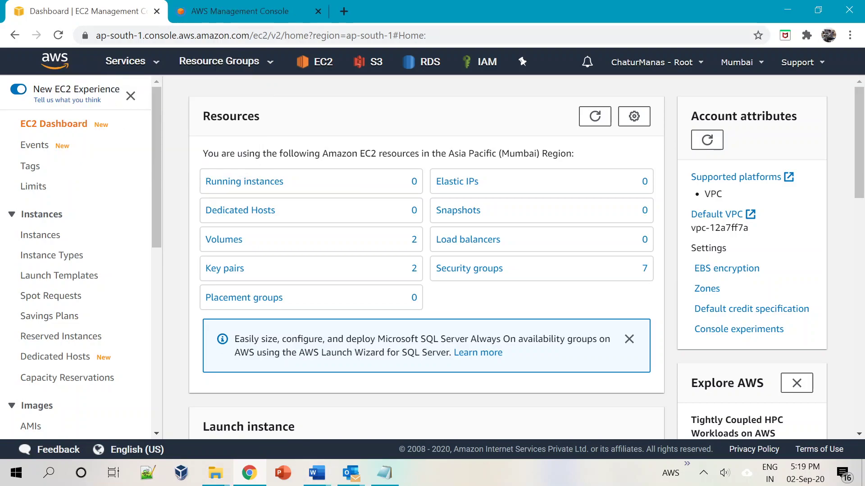
pyautogui.click(238, 12)
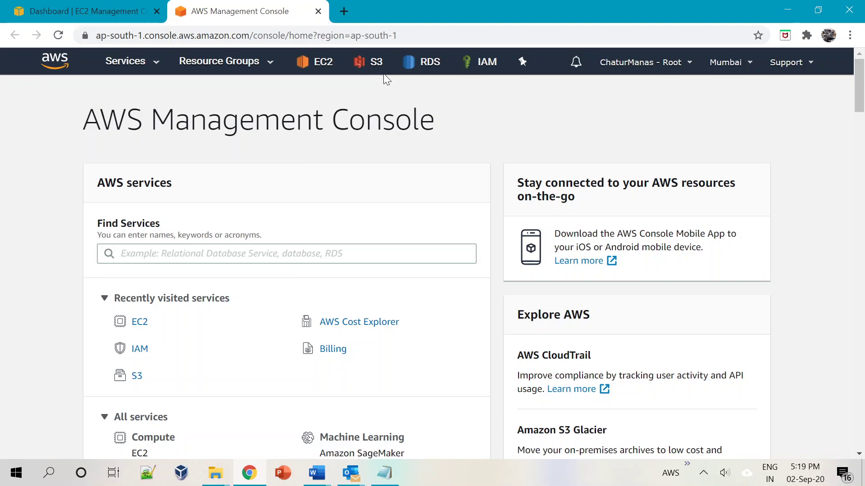
pyautogui.click(376, 61)
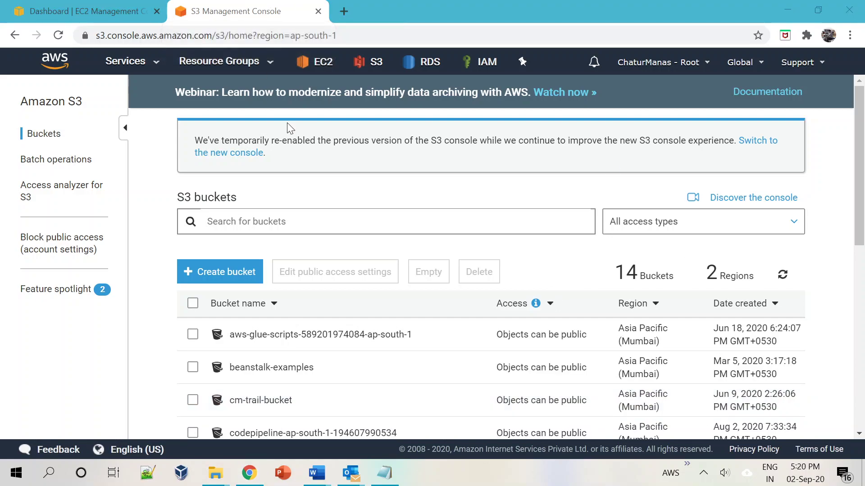
pyautogui.click(119, 5)
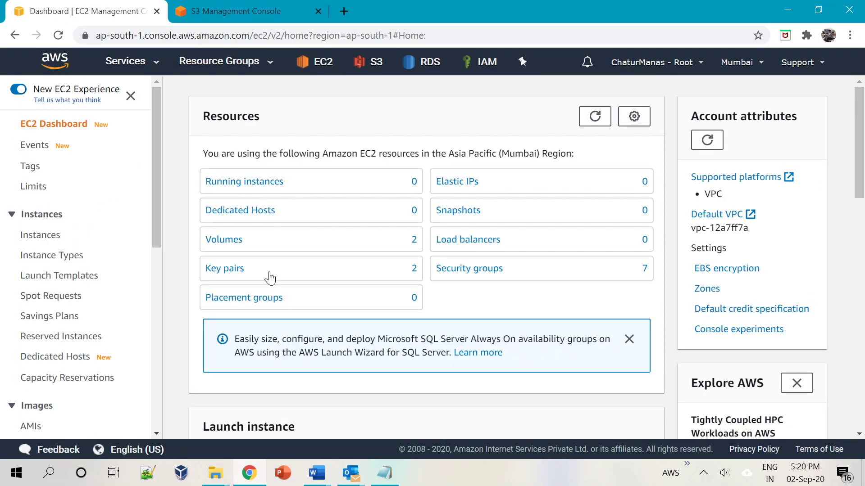
pyautogui.click(252, 11)
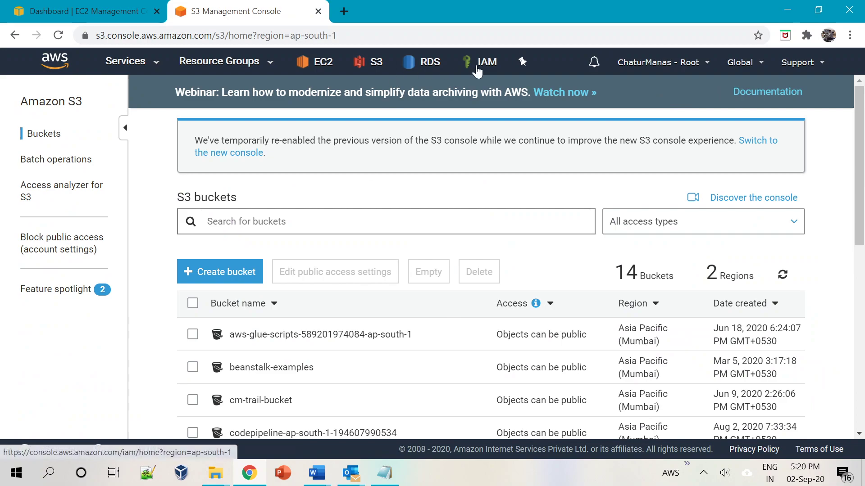
# Open the console home in a third browser tab and load IAM there through its pinned shortcut.
pyautogui.rightClick(54, 63)
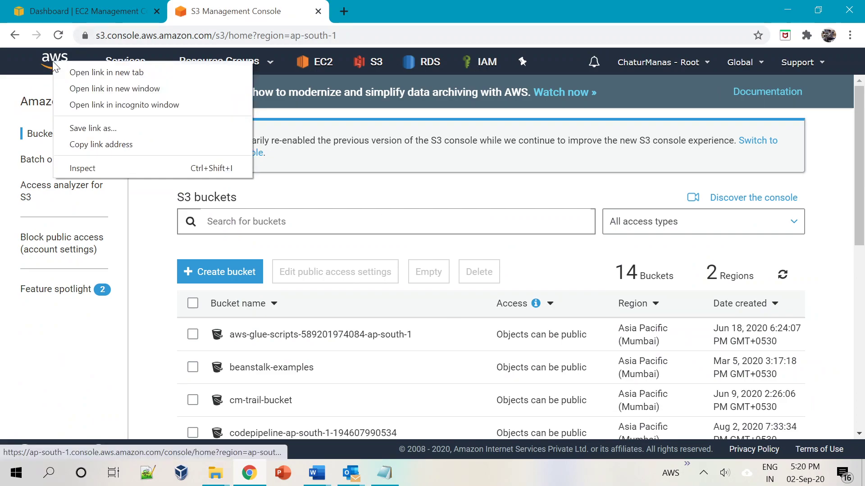
pyautogui.click(76, 73)
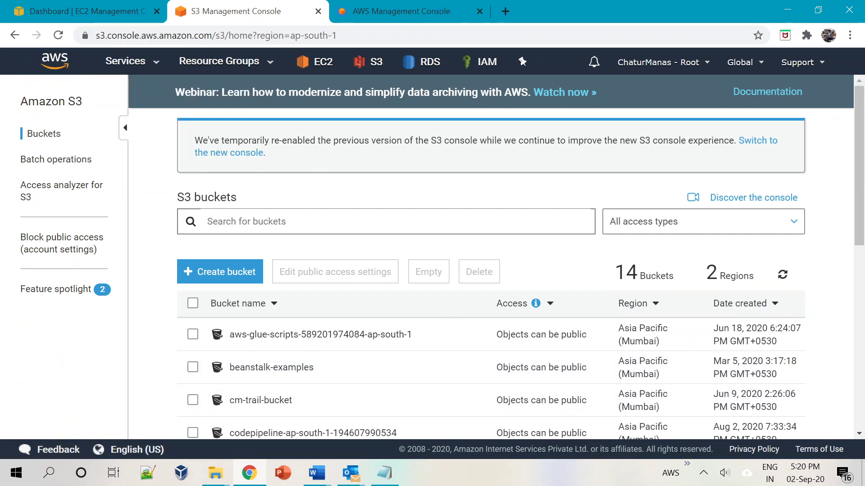
pyautogui.click(381, 13)
pyautogui.click(487, 62)
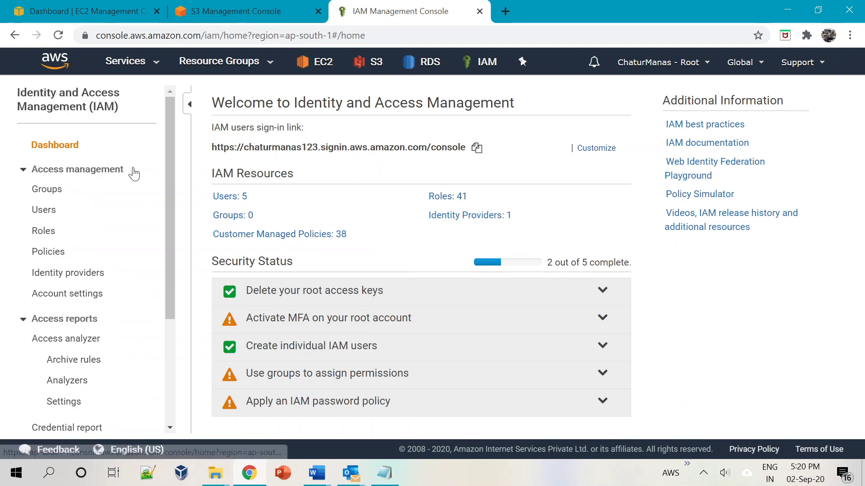
# Look through the EC2, S3 and IAM consoles in their separate browser tabs, ending on EC2.
pyautogui.click(194, 8)
pyautogui.click(83, 6)
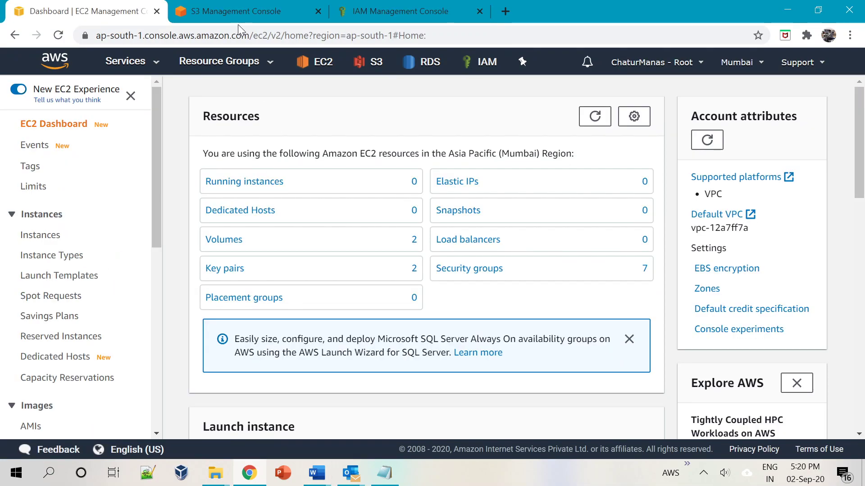
pyautogui.click(239, 11)
pyautogui.click(410, 13)
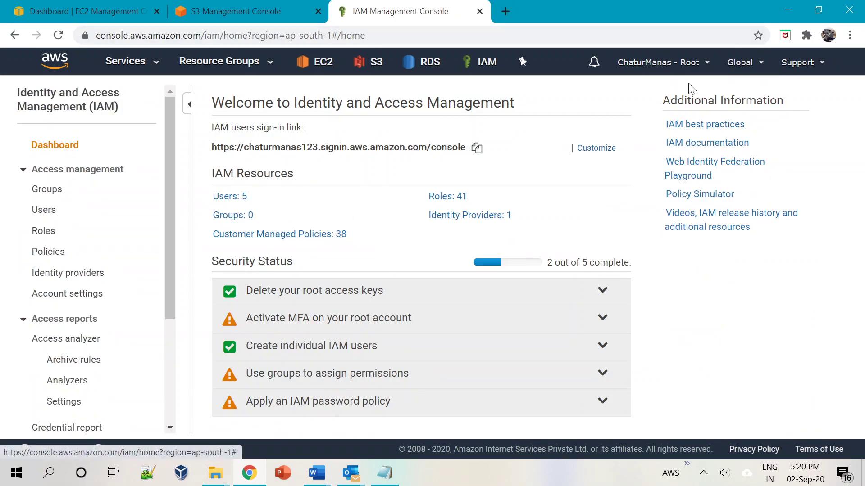
pyautogui.click(505, 11)
pyautogui.click(641, 11)
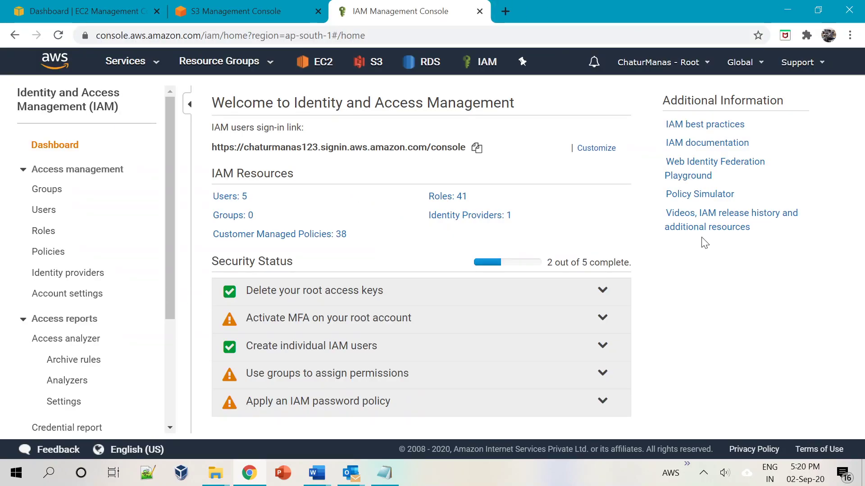
pyautogui.click(187, 10)
pyautogui.click(67, 11)
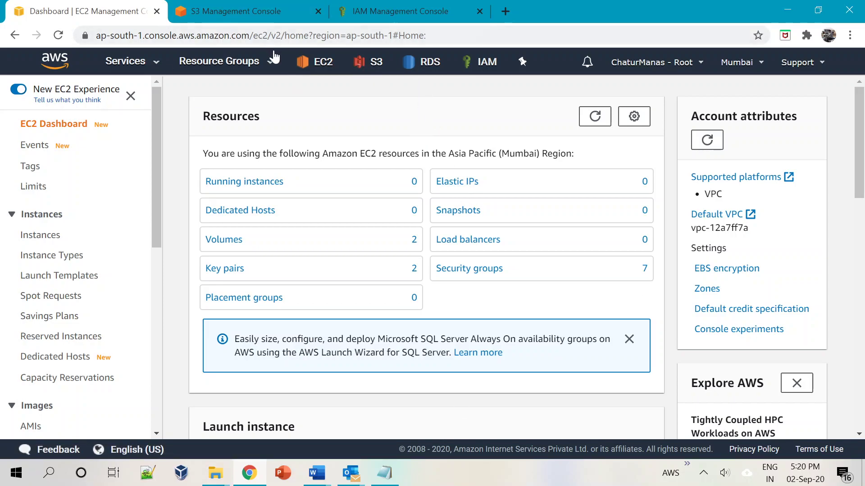
# List the EC2 instances and look over the full S3 bucket list in its own tab.
pyautogui.click(45, 236)
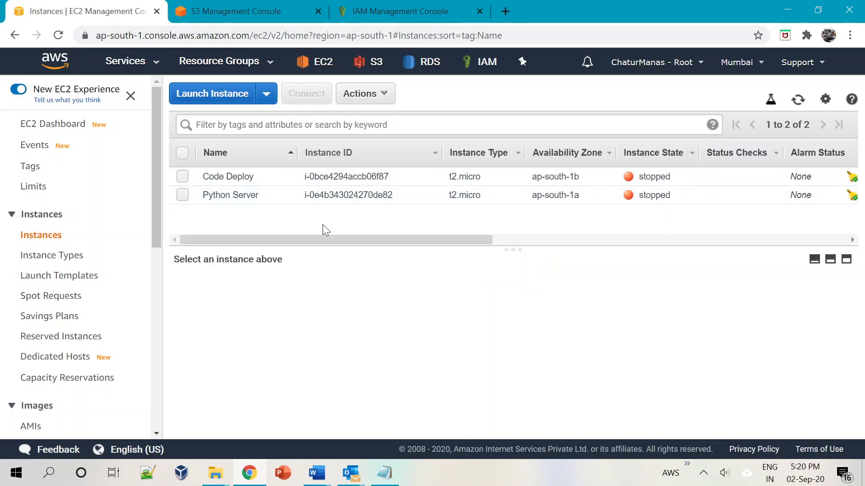
pyautogui.click(228, 10)
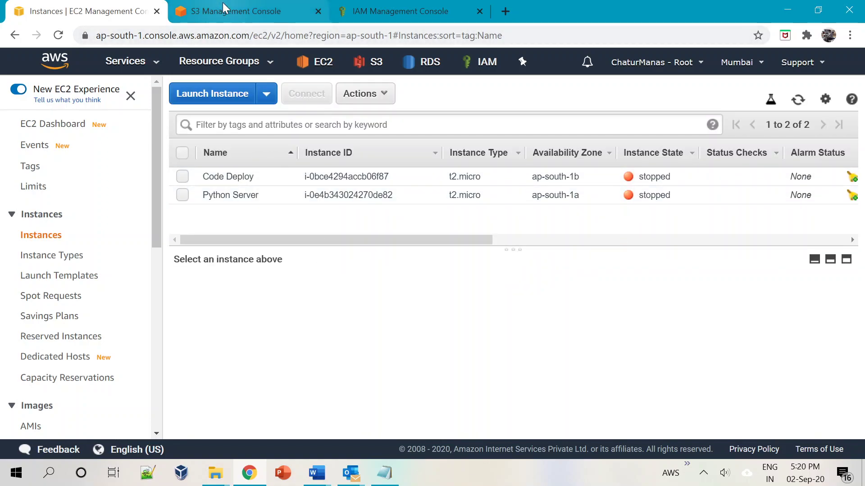
pyautogui.scroll(-10, 331, 370)
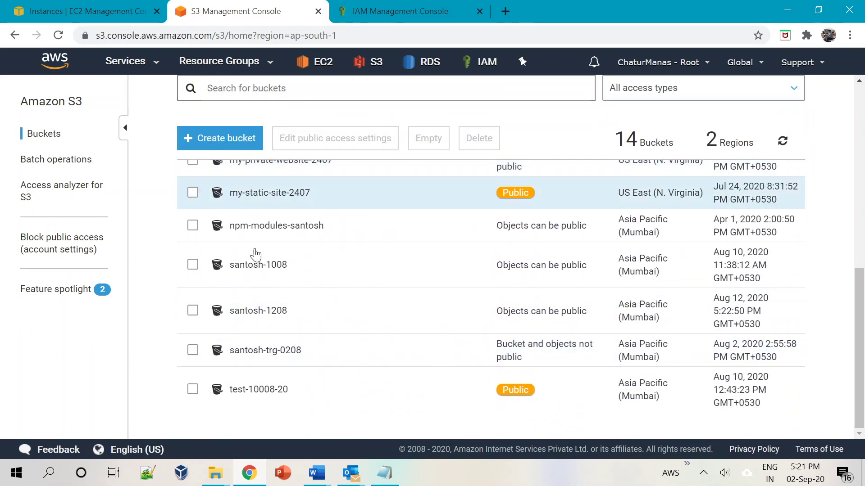
pyautogui.click(104, 6)
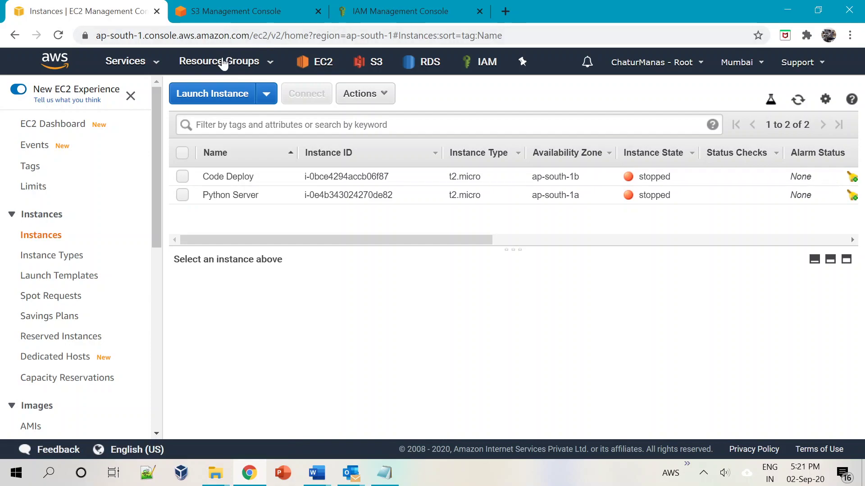
# Open a spare console home tab, and start creating a resource group from the saved resource groups in the current tab.
pyautogui.rightClick(46, 53)
pyautogui.click(83, 60)
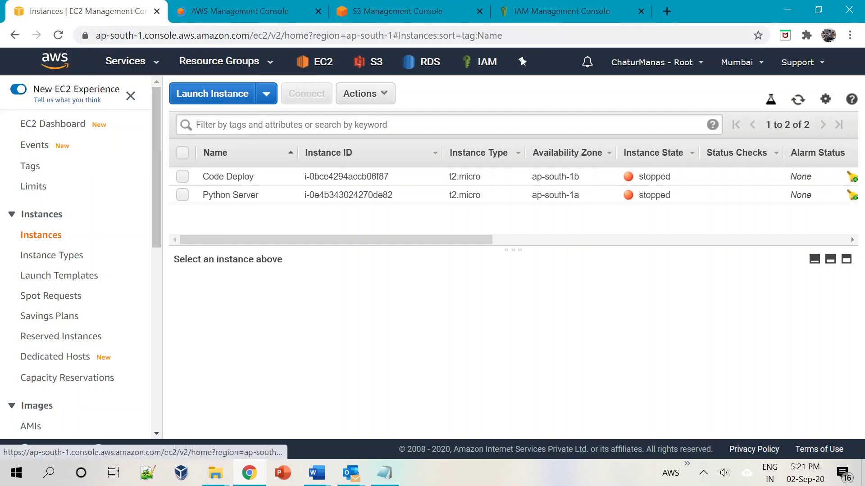
pyautogui.click(218, 60)
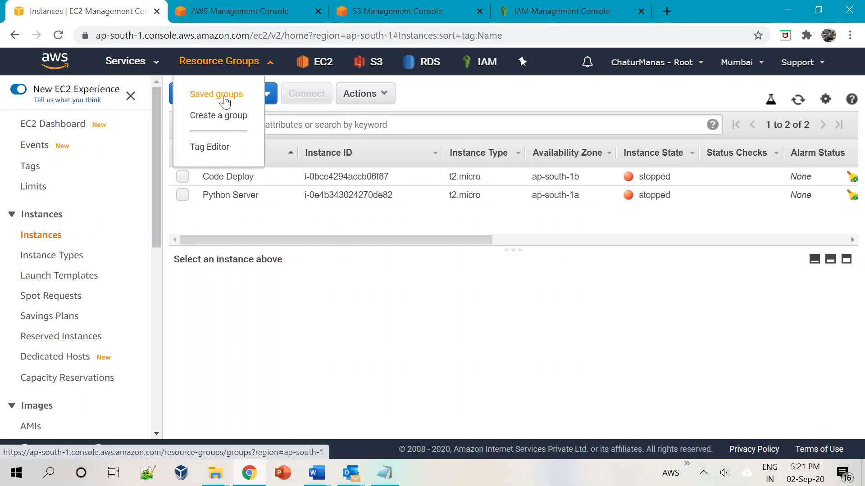
pyautogui.click(224, 99)
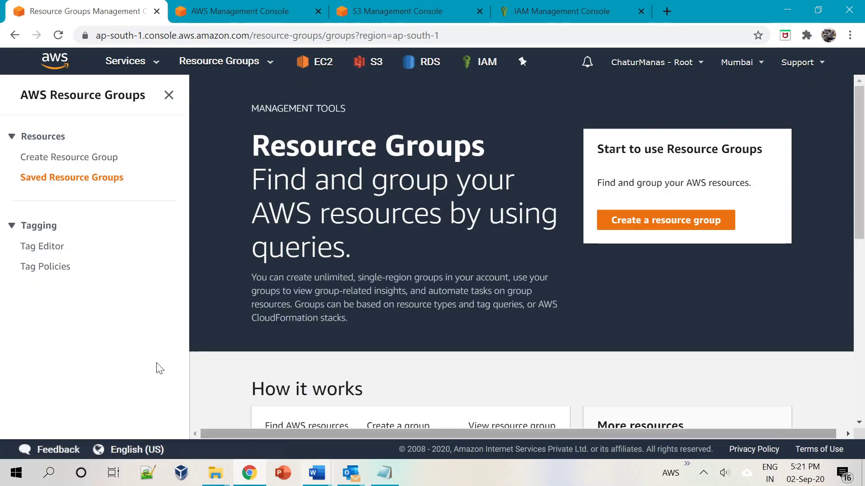
pyautogui.click(61, 165)
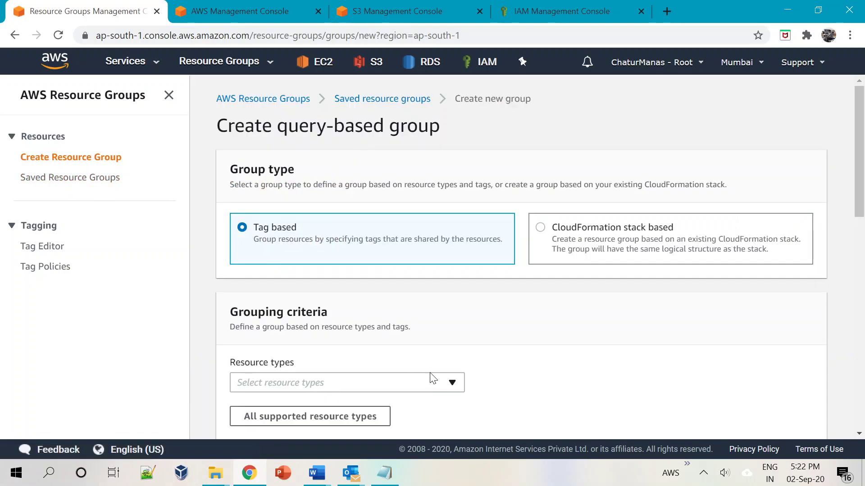
pyautogui.scroll(-1, 432, 378)
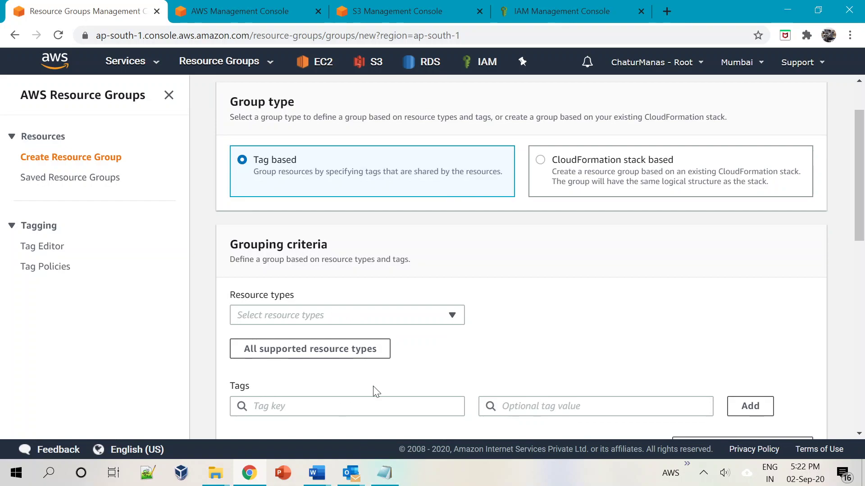
pyautogui.scroll(1, 373, 392)
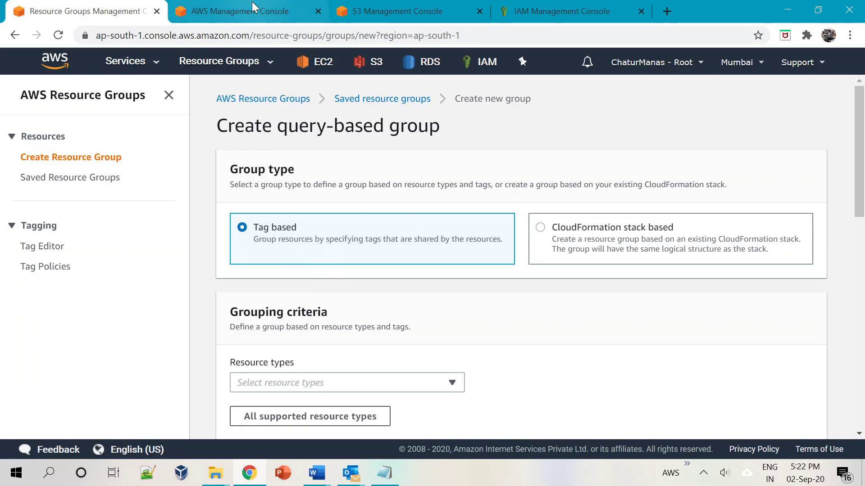
# Open the EC2 instance list in the spare console tab and show the Project tag as a column.
pyautogui.click(238, 11)
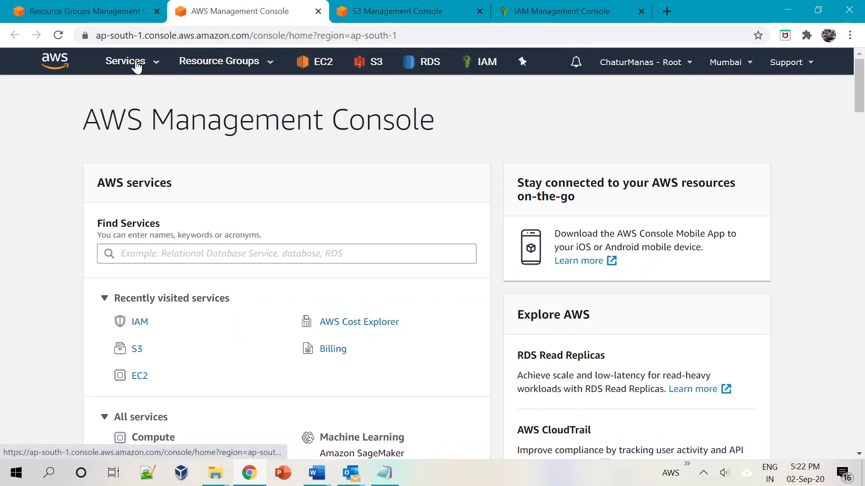
pyautogui.click(323, 63)
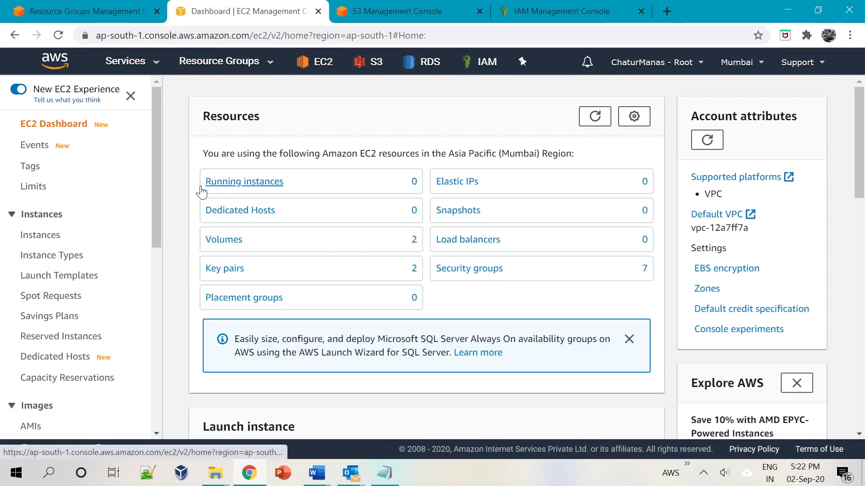
pyautogui.click(49, 236)
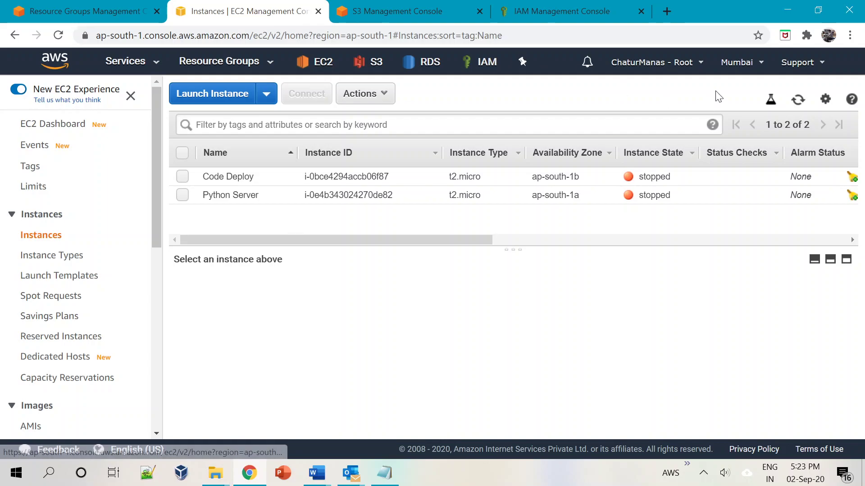
pyautogui.click(826, 102)
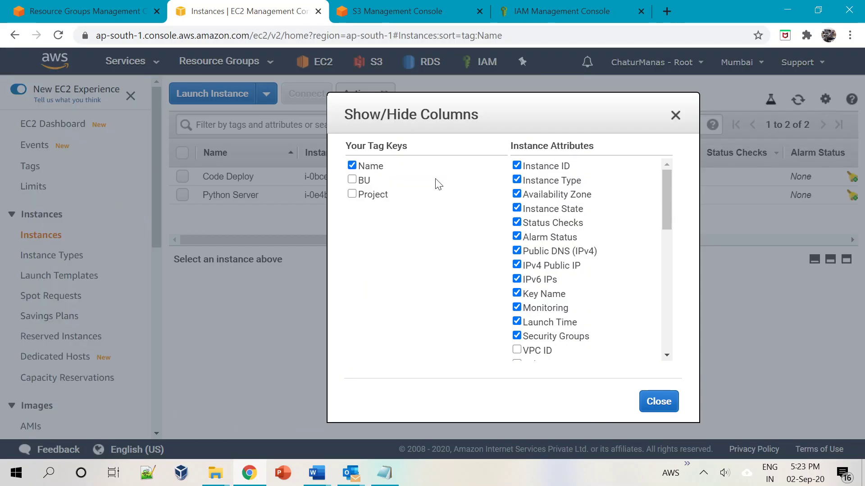
pyautogui.click(351, 194)
pyautogui.click(650, 407)
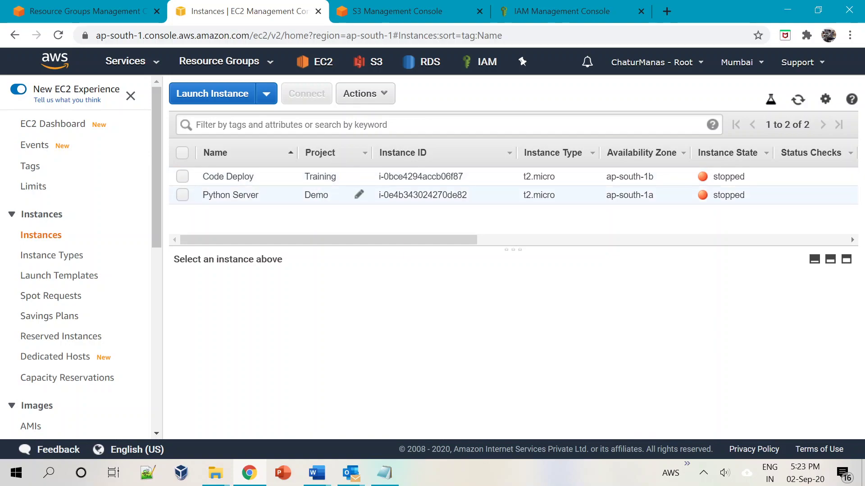
# Examine the tags in the properties of the S3 bucket test-10008-20, and cancel out of the tag editor.
pyautogui.click(396, 12)
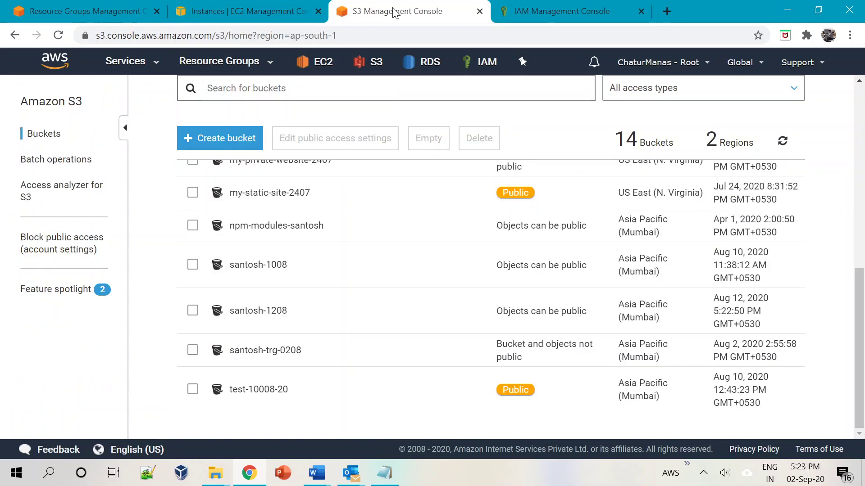
pyautogui.click(267, 390)
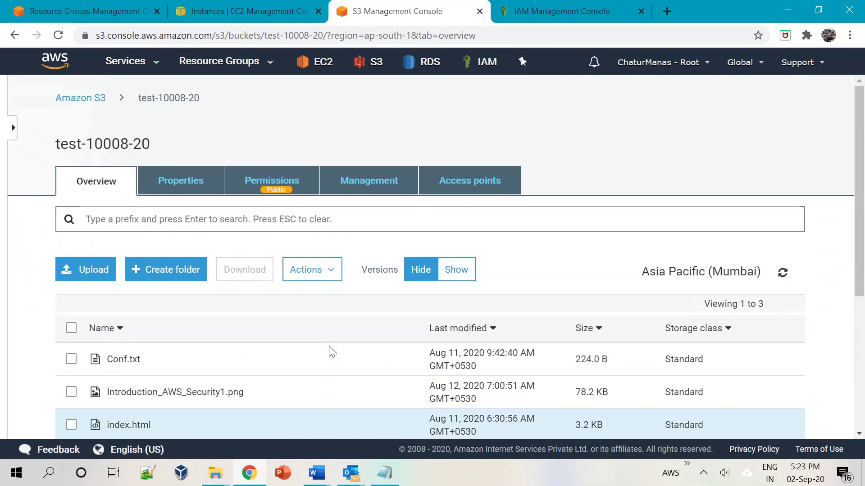
pyautogui.click(175, 190)
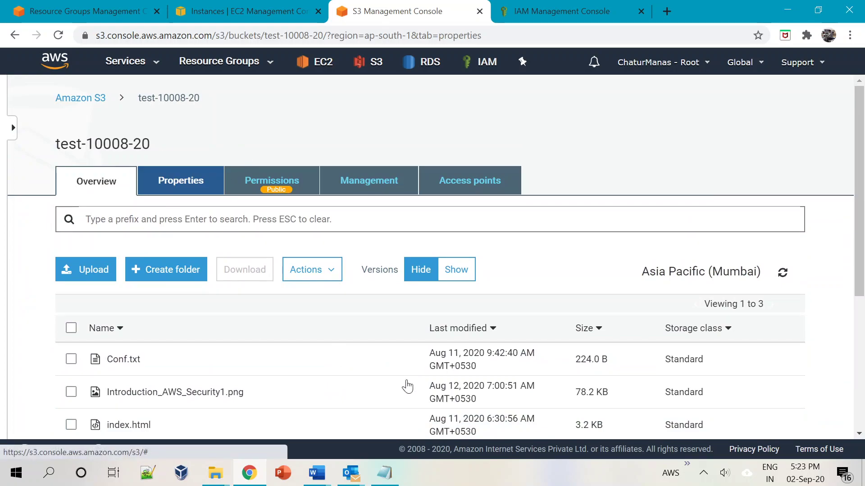
pyautogui.scroll(-10, 366, 354)
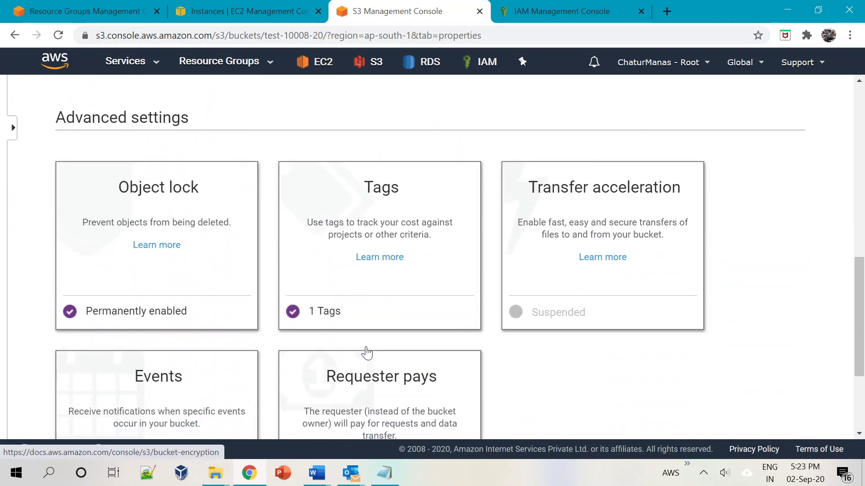
pyautogui.click(324, 203)
pyautogui.click(324, 249)
pyautogui.press('Tab')
pyautogui.click(381, 289)
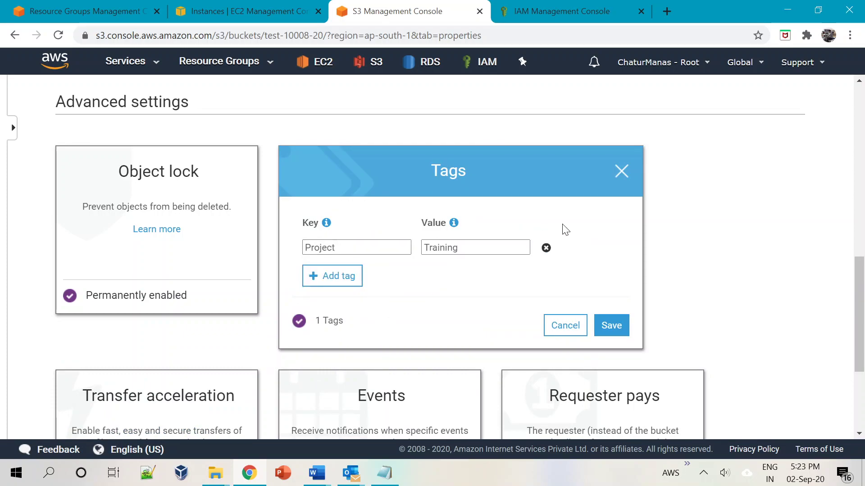
pyautogui.click(573, 328)
pyautogui.scroll(10, 401, 233)
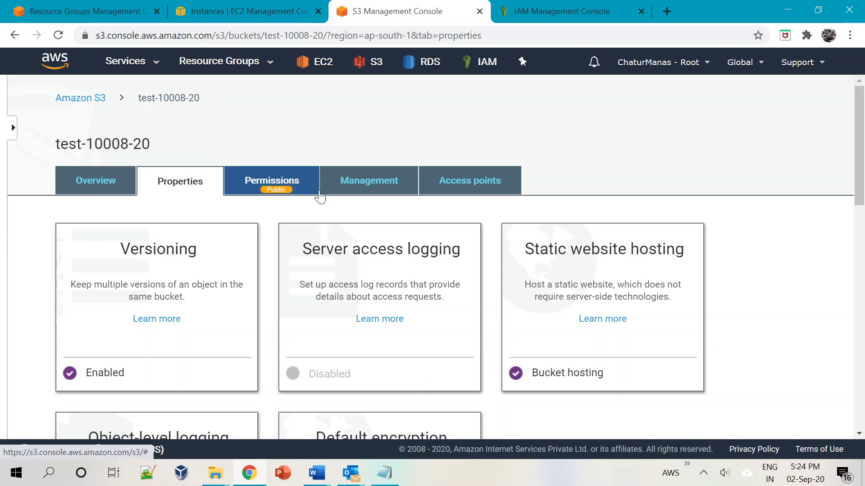
# Return to the query-based group form and add AWS::S3::Bucket as a resource type in the grouping criteria.
pyautogui.click(48, 10)
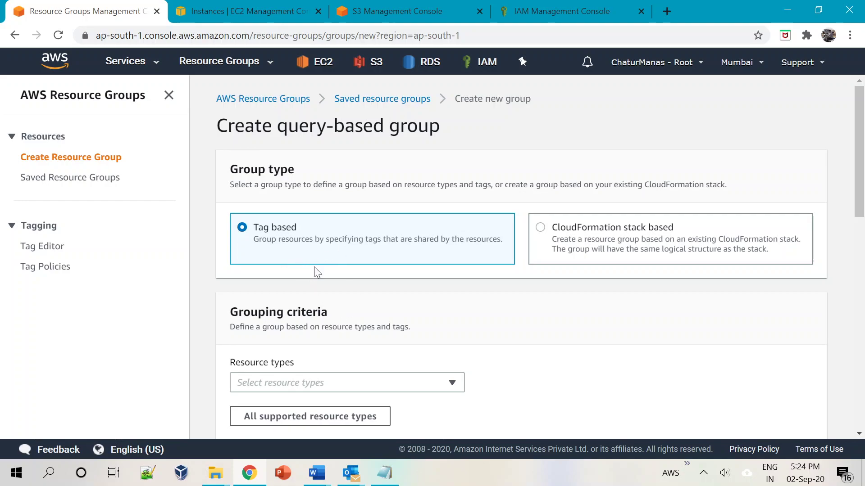
pyautogui.scroll(-3, 315, 271)
pyautogui.click(340, 255)
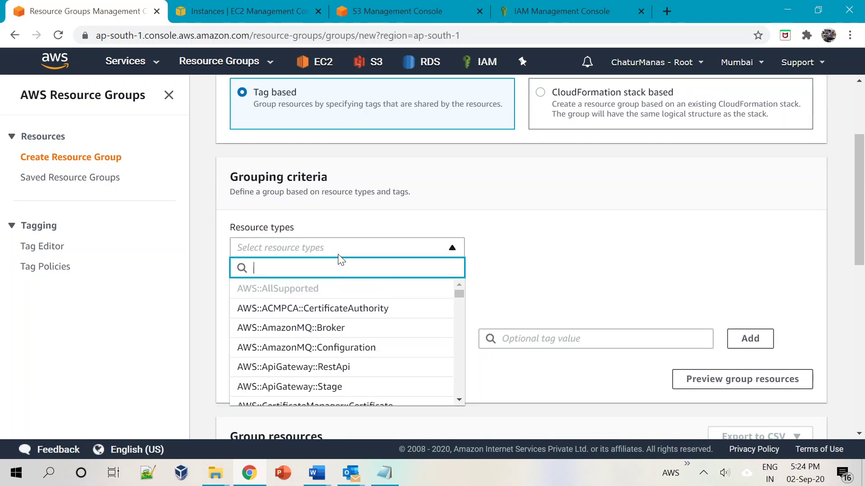
pyautogui.click(633, 251)
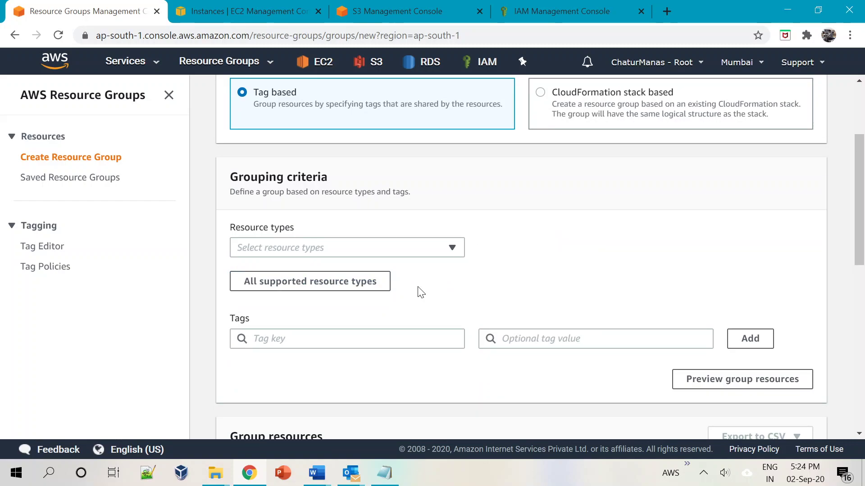
pyautogui.scroll(1, 421, 292)
pyautogui.scroll(-1, 310, 321)
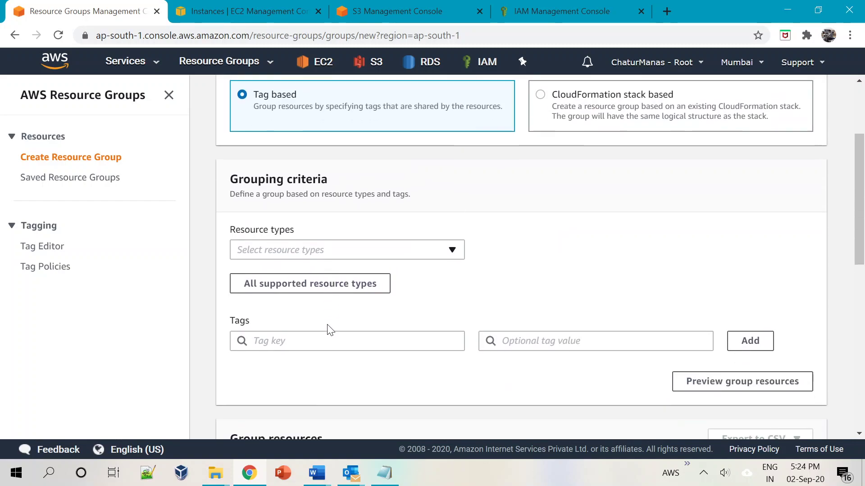
pyautogui.click(318, 256)
pyautogui.write('s3')
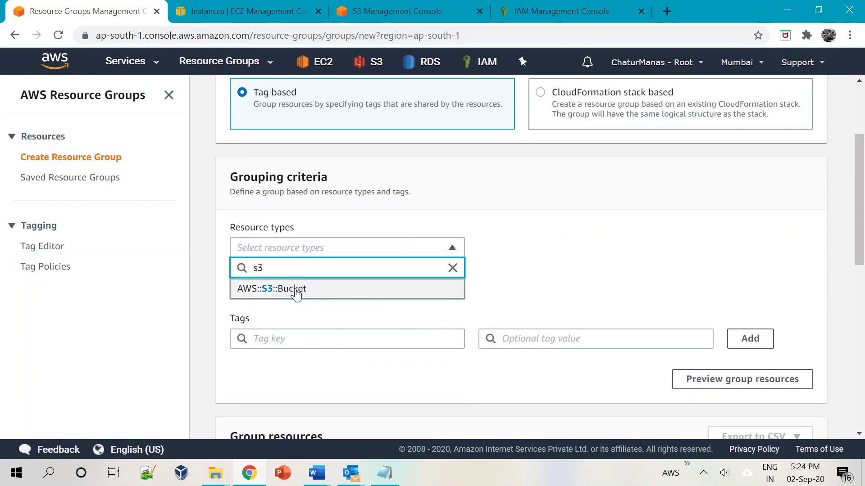
pyautogui.click(298, 289)
# Add AWS::EC2::Instance as a second resource type in the grouping criteria.
pyautogui.click(340, 248)
pyautogui.write('ec2')
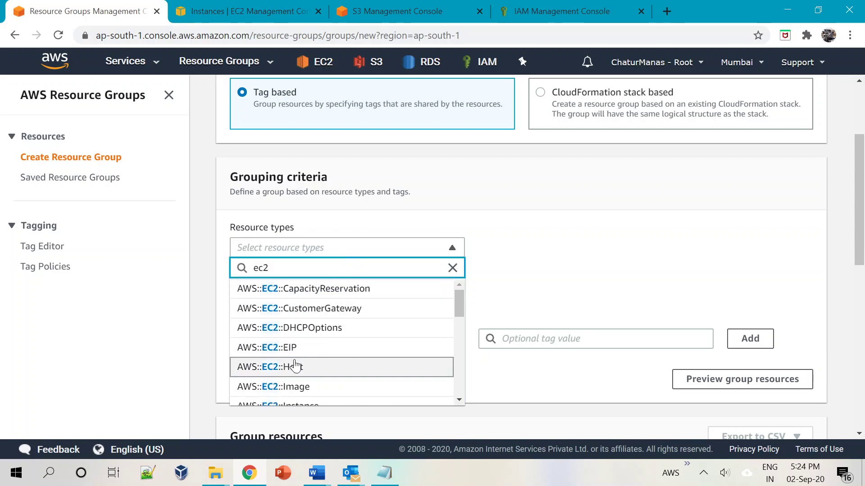
pyautogui.scroll(-3, 299, 362)
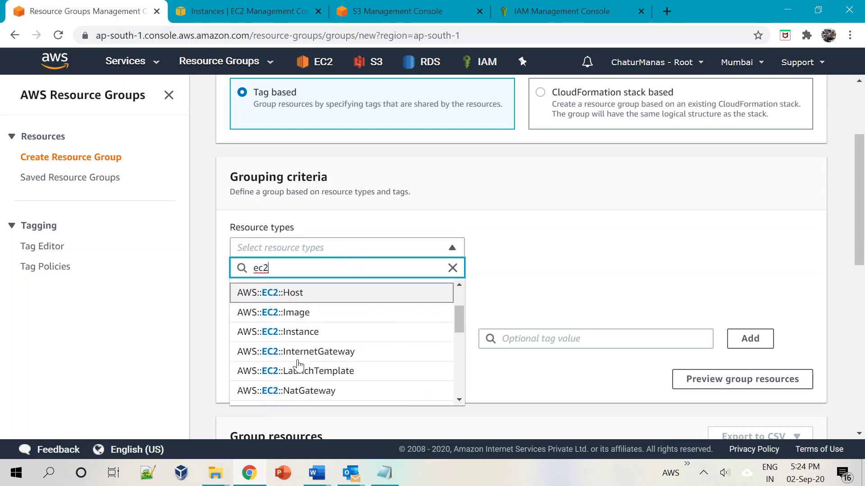
pyautogui.scroll(3, 299, 364)
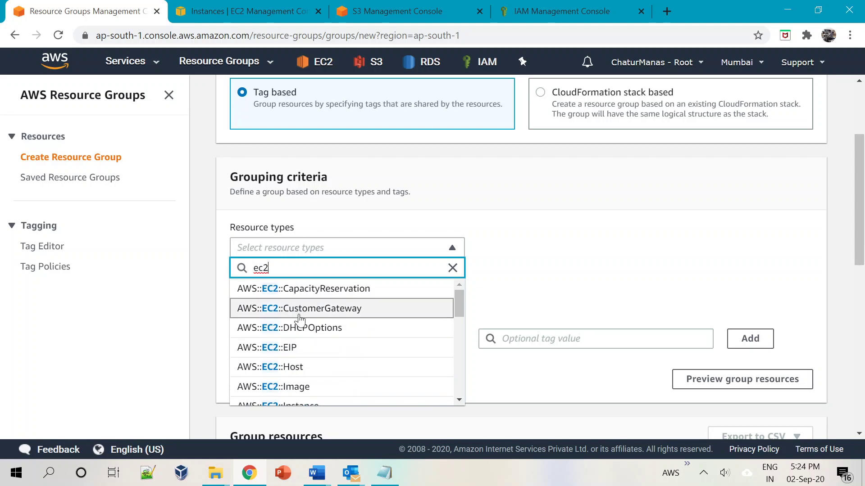
pyautogui.scroll(-2, 310, 361)
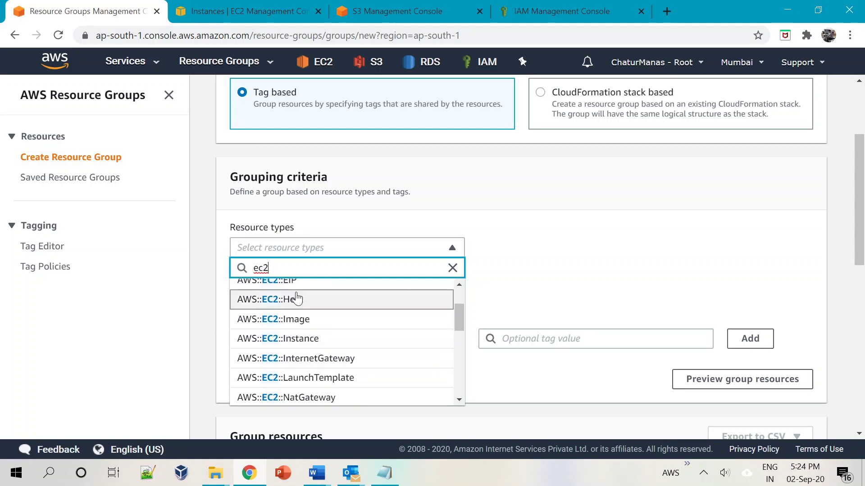
pyautogui.click(273, 339)
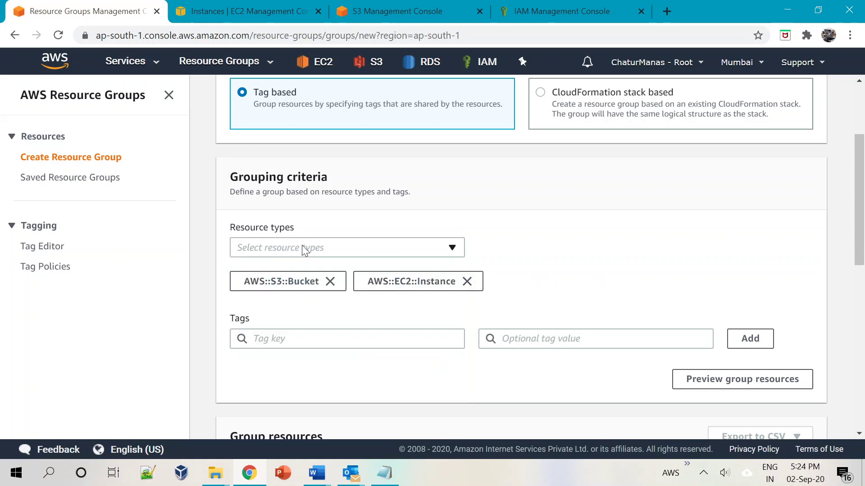
# Set the grouping tag to key Project with value Training, and preview the group resources.
pyautogui.scroll(-2, 540, 258)
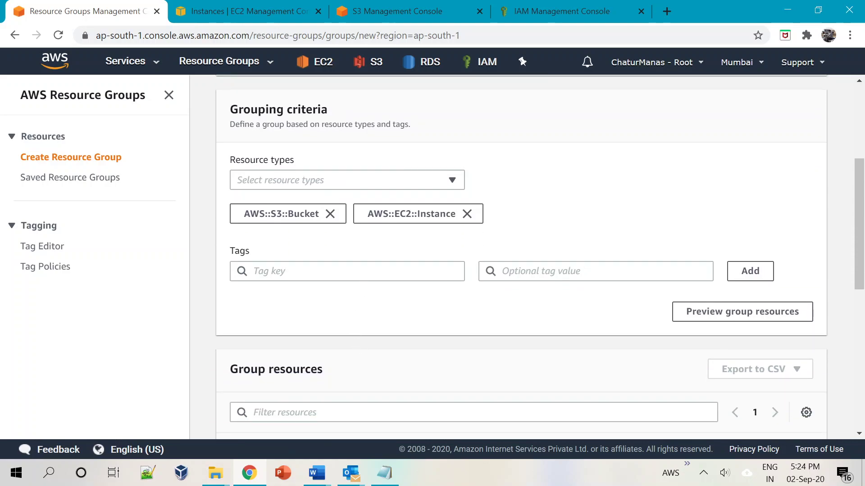
pyautogui.click(347, 272)
pyautogui.write('Project')
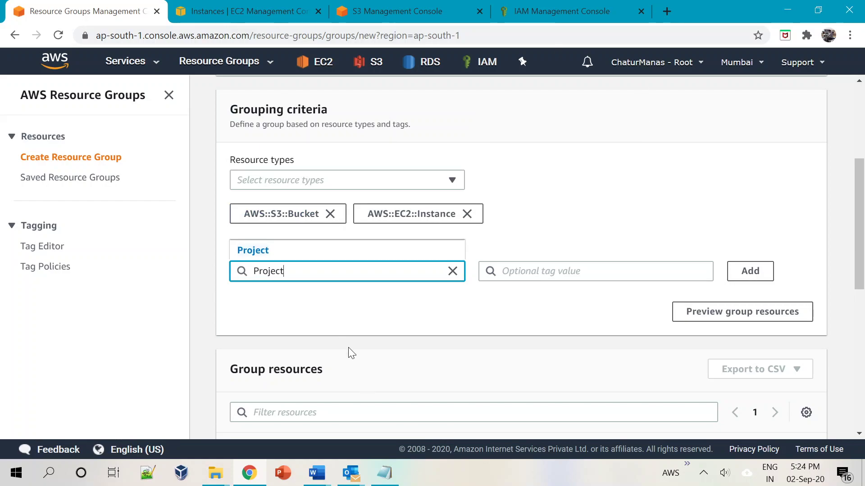
pyautogui.press('Tab')
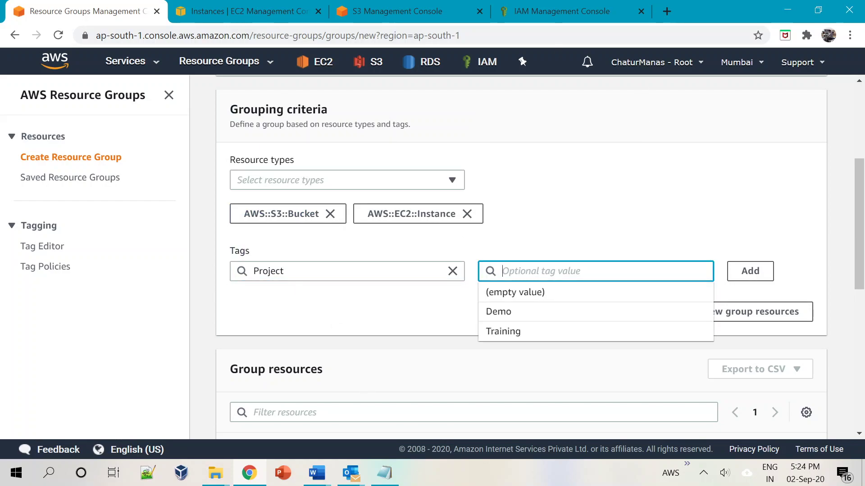
pyautogui.click(526, 332)
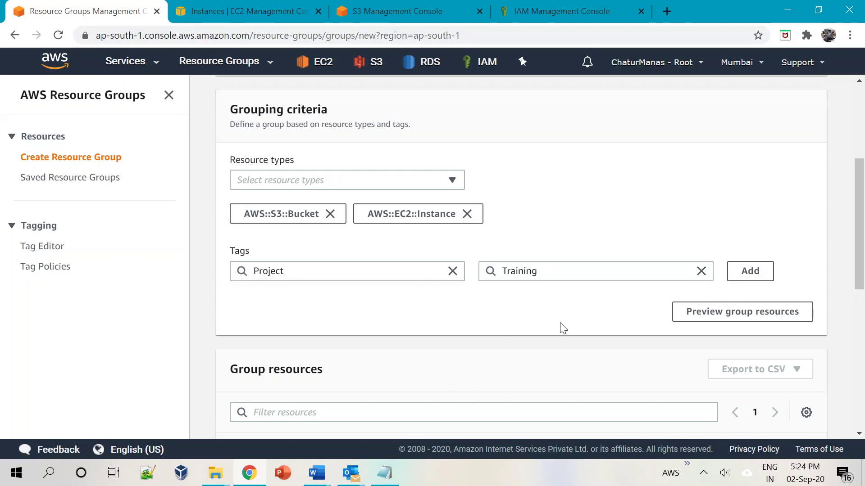
pyautogui.click(725, 321)
pyautogui.moveTo(861, 219); pyautogui.dragTo(861, 290)
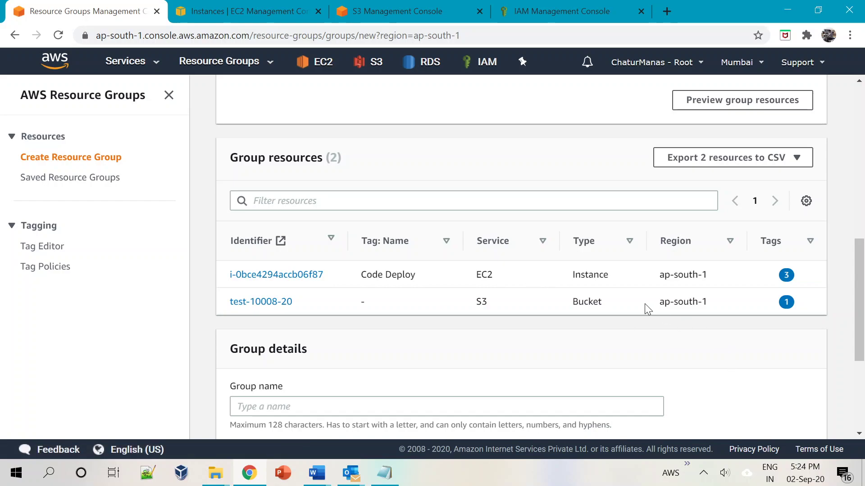
# Compare the preview with the EC2 instance list, and set the Python Server instance's Project tag to Training.
pyautogui.click(274, 9)
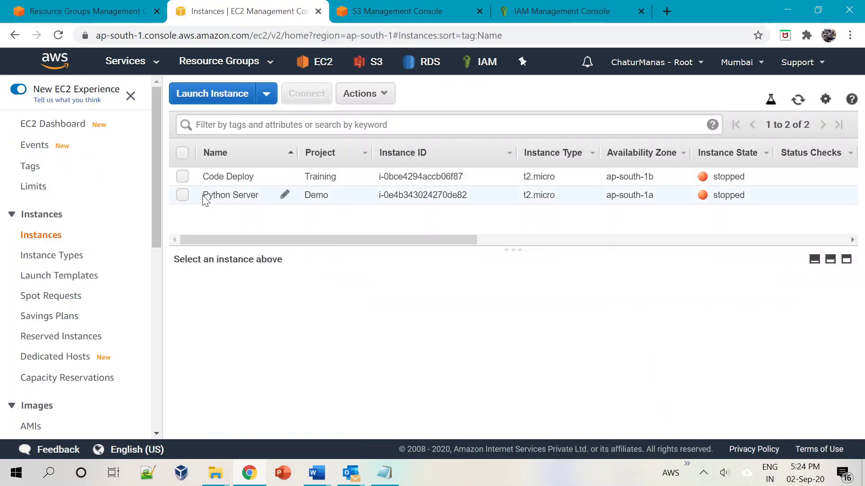
pyautogui.click(109, 14)
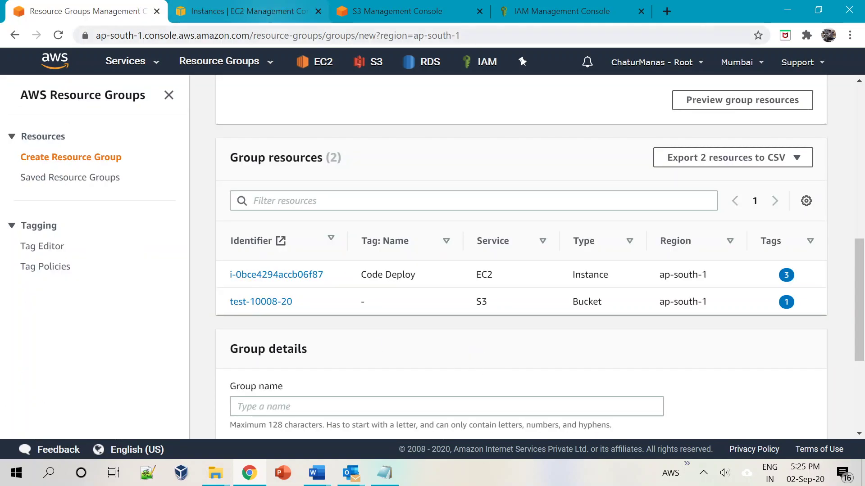
pyautogui.click(244, 11)
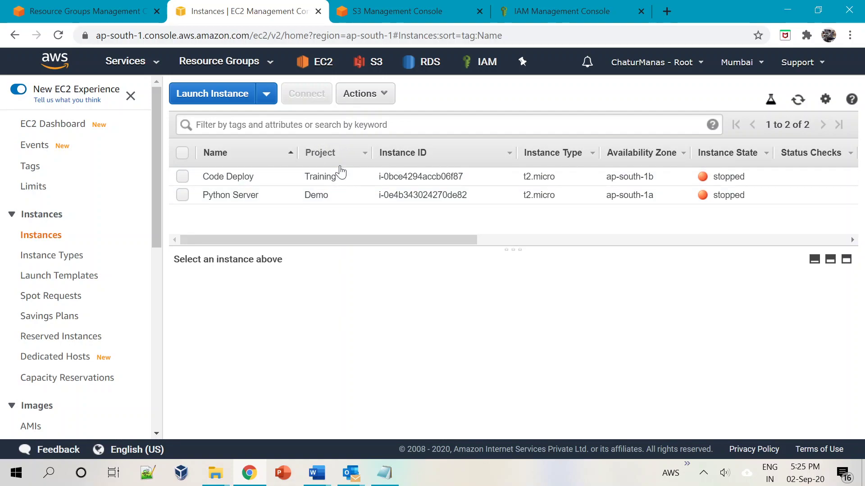
pyautogui.click(361, 195)
pyautogui.write('Training')
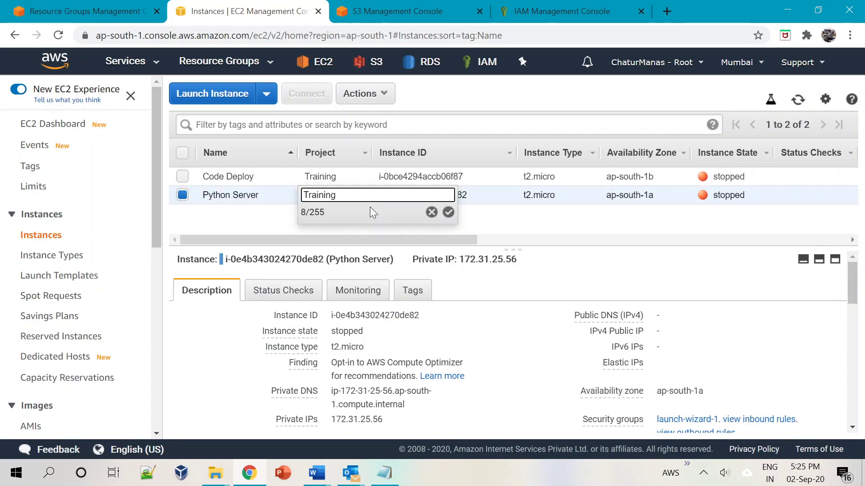
pyautogui.click(448, 212)
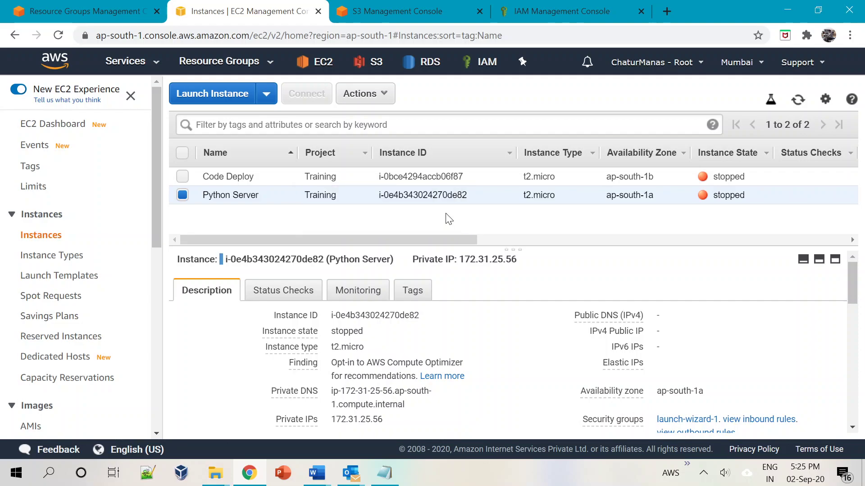
# Return to the resource group form and preview the group resources again.
pyautogui.click(108, 11)
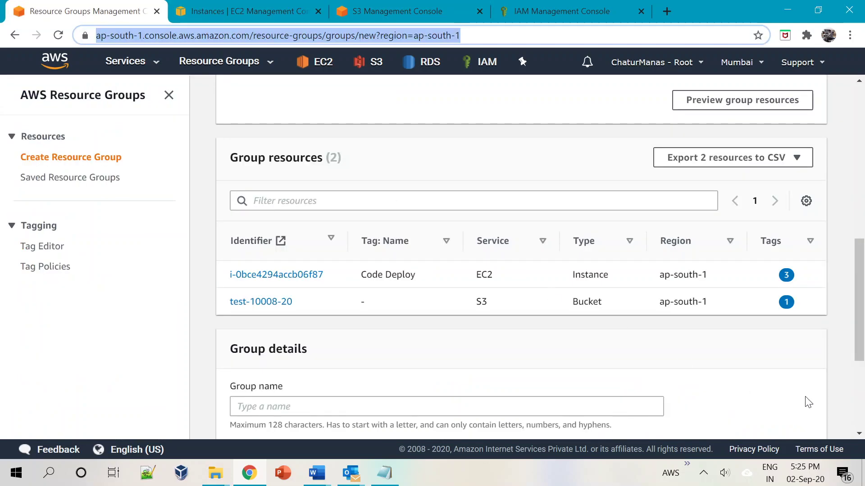
pyautogui.click(755, 110)
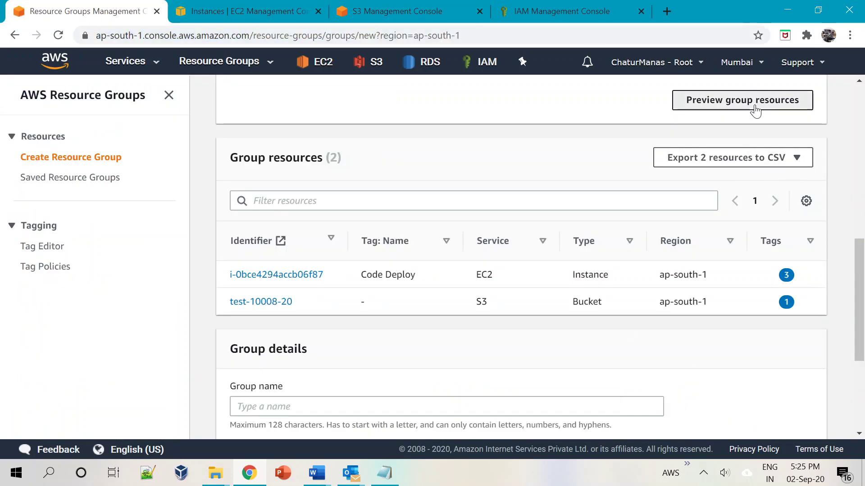
pyautogui.moveTo(860, 234); pyautogui.dragTo(857, 446)
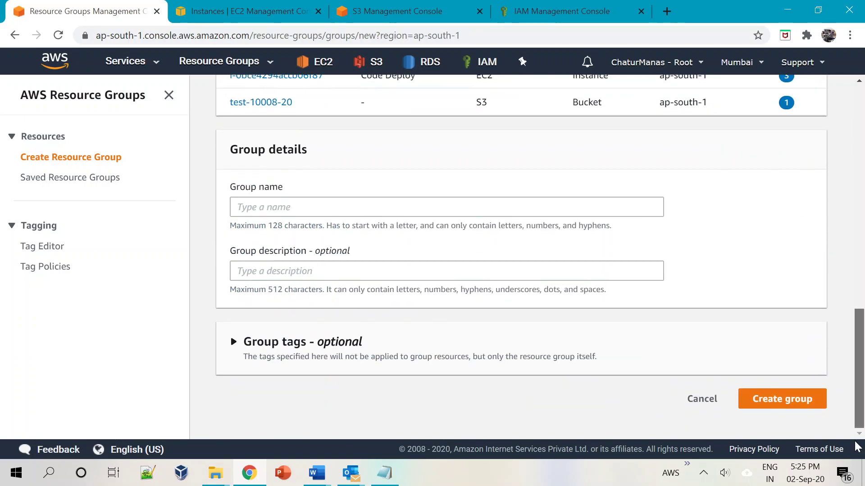
# Name the group Training-Resources, using a hyphen instead of a space, and create the group.
pyautogui.click(275, 207)
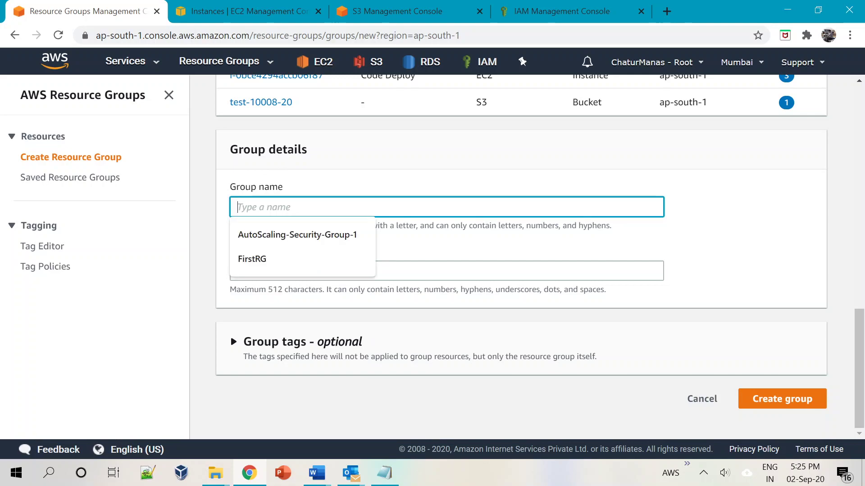
pyautogui.write('Training Resources')
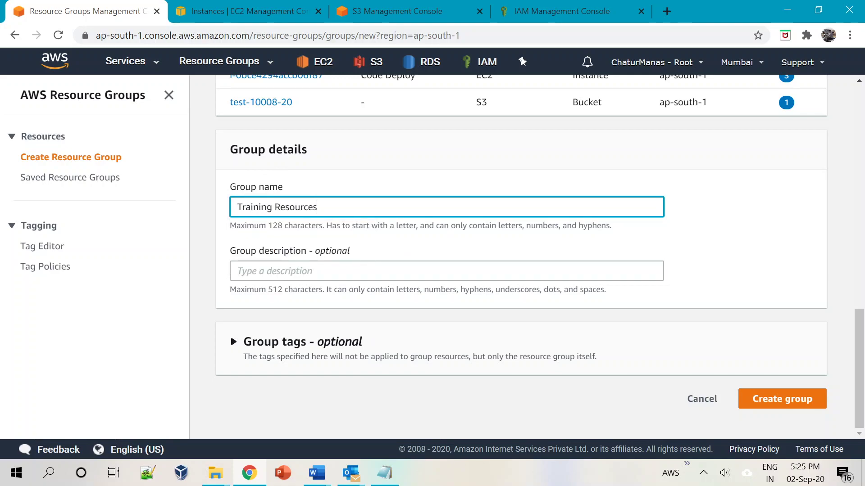
pyautogui.click(792, 403)
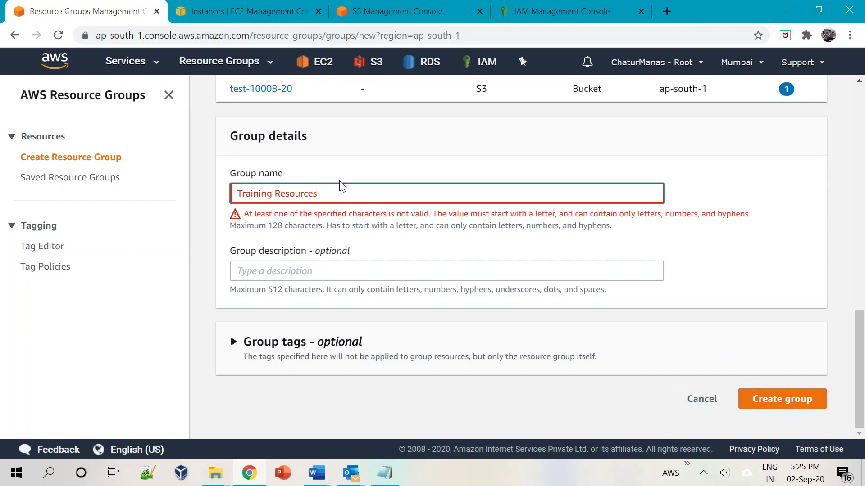
pyautogui.press('BackSpace')
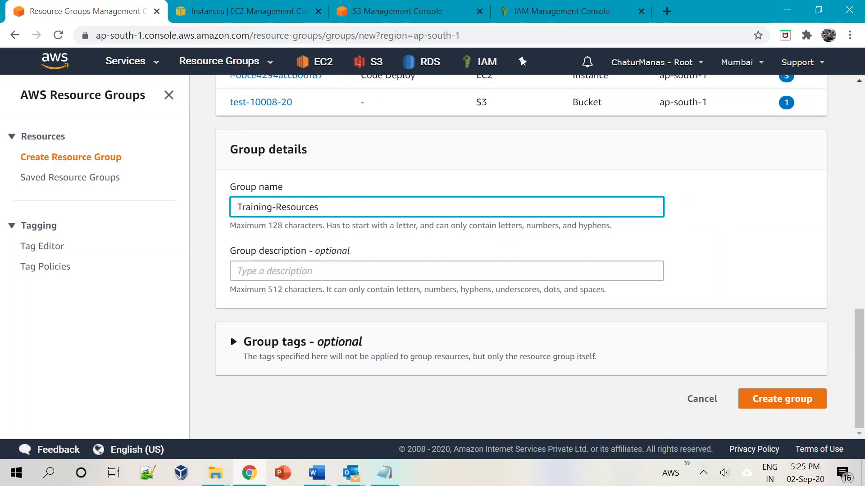
pyautogui.click(793, 399)
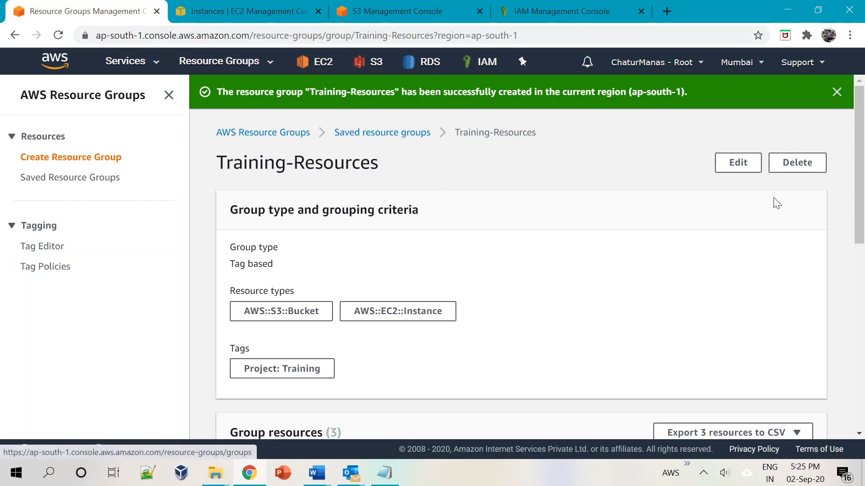
# Open the Training-Resources group from the saved resource groups and examine its grouping criteria, member resources, details and tags.
pyautogui.scroll(-1, 864, 164)
pyautogui.scroll(-3, 863, 164)
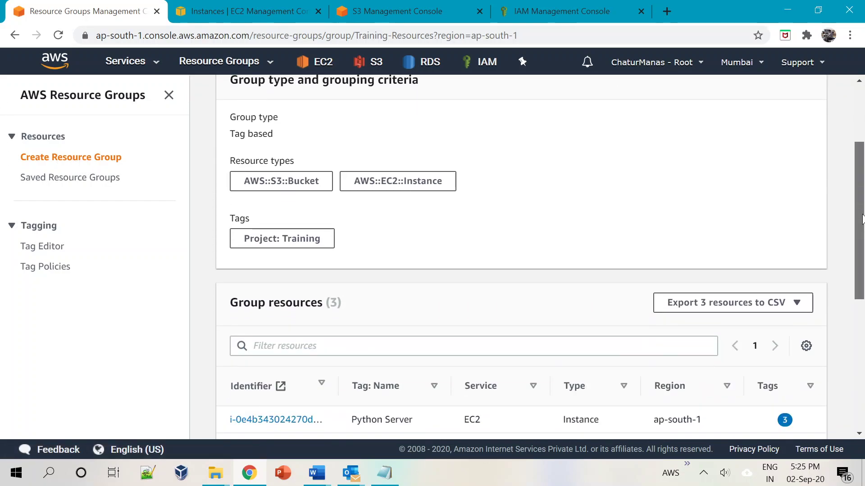
pyautogui.scroll(3, 726, 191)
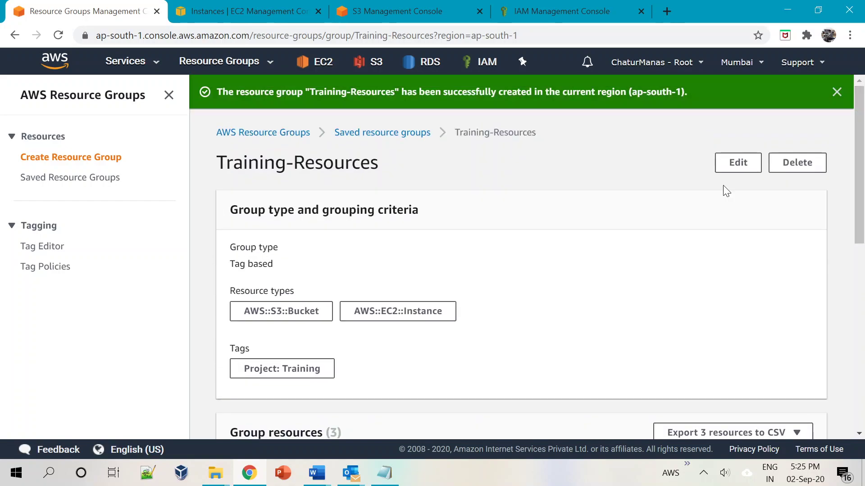
pyautogui.click(66, 179)
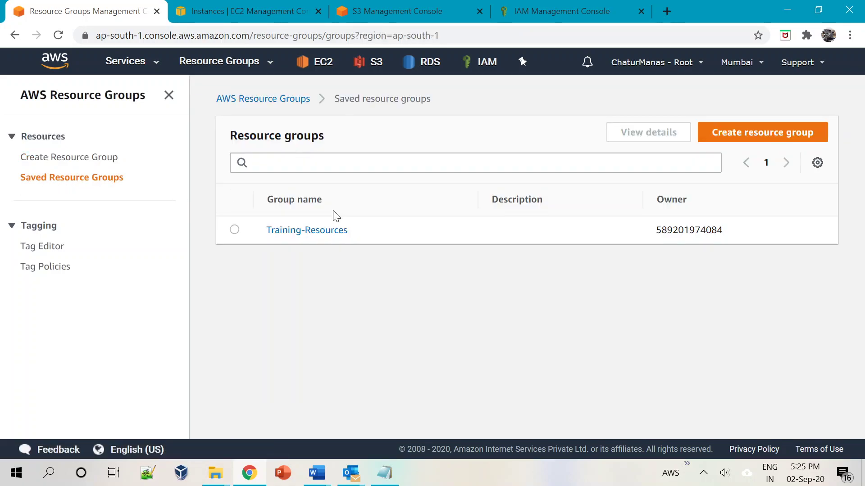
pyautogui.click(308, 239)
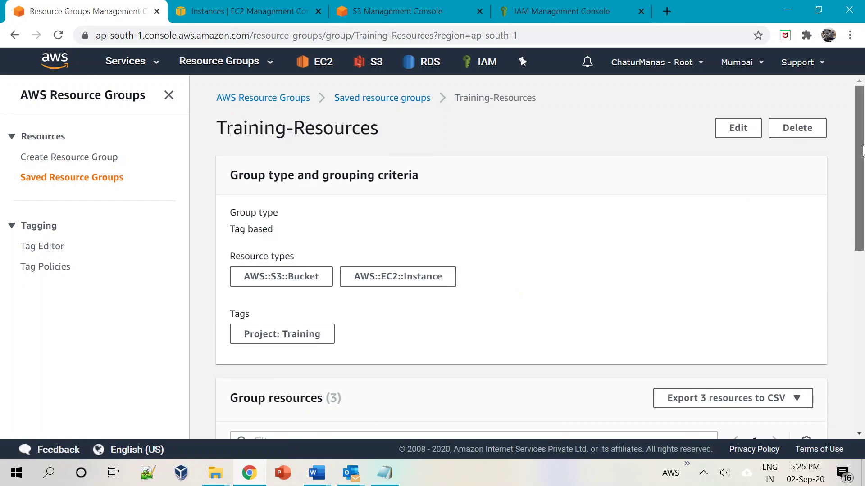
pyautogui.moveTo(858, 167); pyautogui.dragTo(858, 343)
pyautogui.scroll(3, 858, 343)
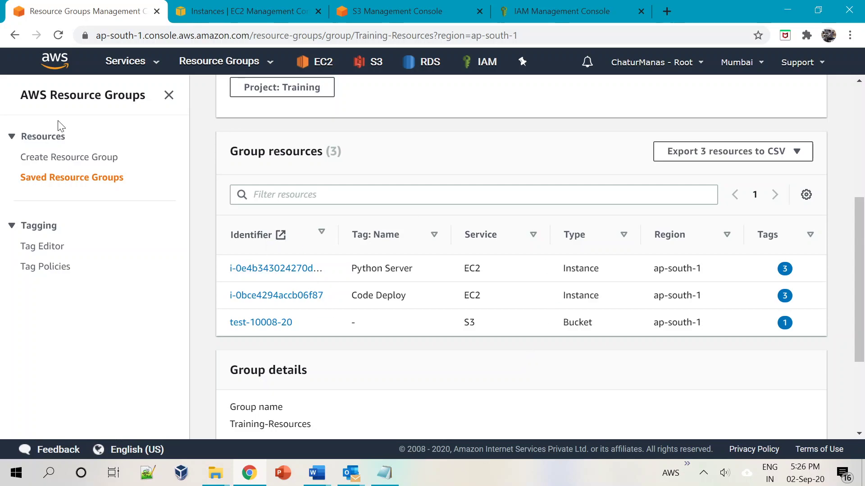
pyautogui.scroll(5, 860, 189)
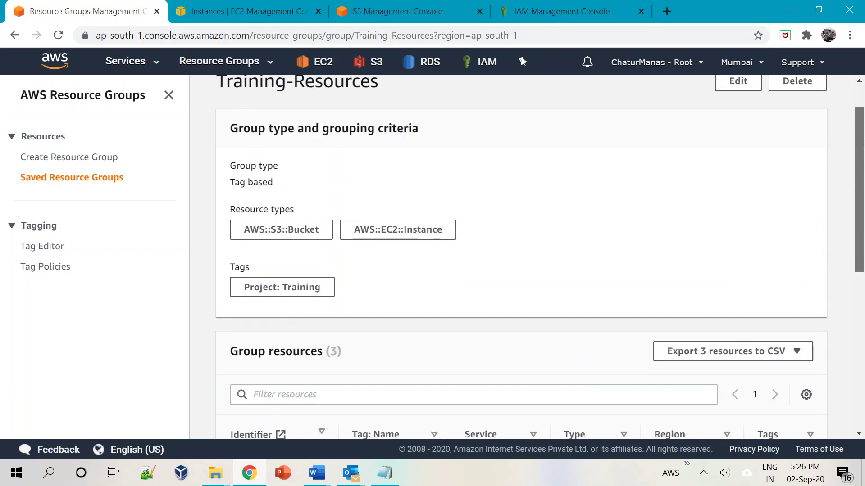
pyautogui.moveTo(863, 133); pyautogui.dragTo(861, 367)
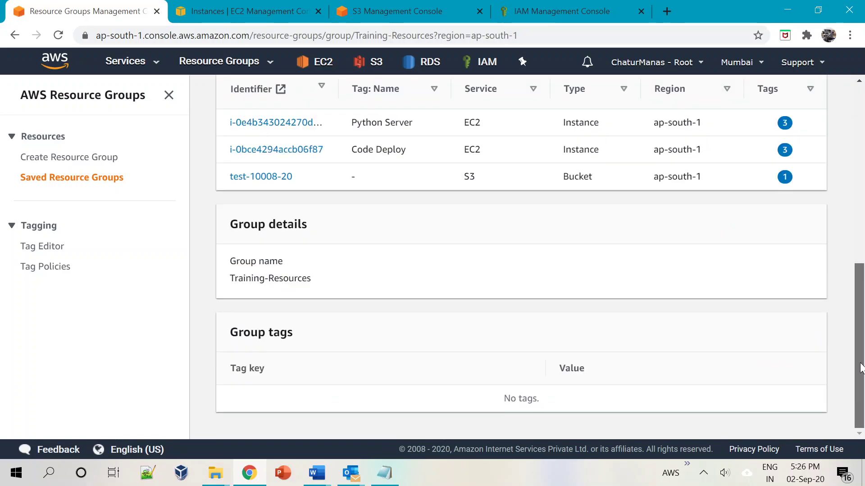
# Review the Training-Resources group's tag criteria, resource types and member resources again.
pyautogui.scroll(5, 861, 367)
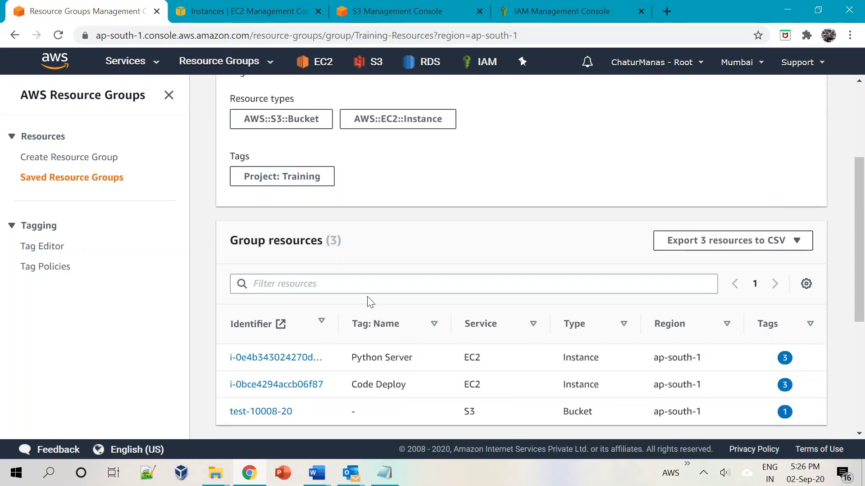
pyautogui.moveTo(861, 266); pyautogui.dragTo(862, 240)
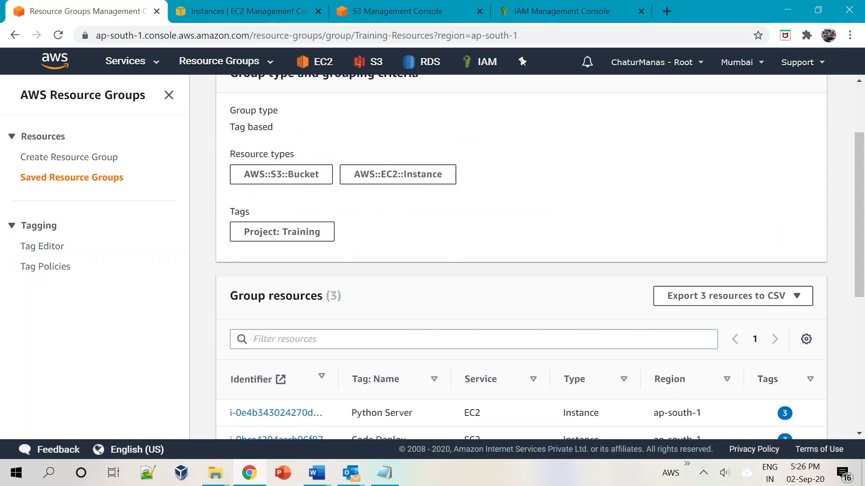
pyautogui.scroll(-2, 521, 257)
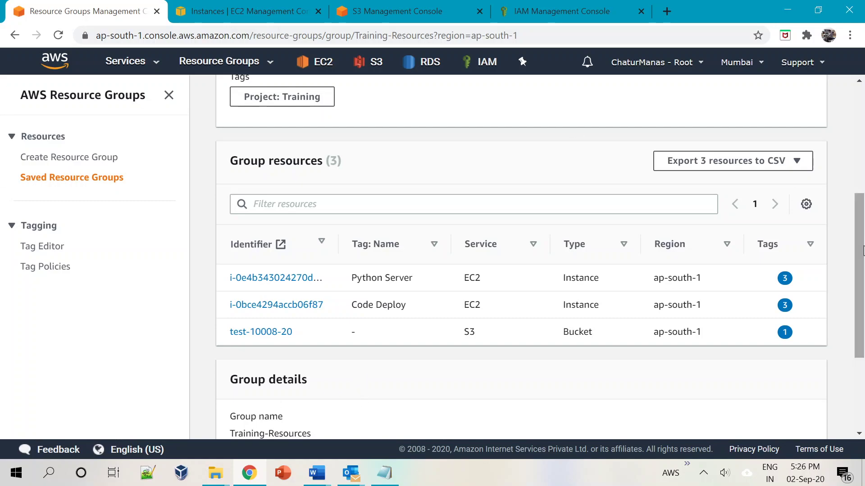
pyautogui.moveTo(860, 262)
pyautogui.mouseDown()
pyautogui.moveTo(862, 244)
pyautogui.moveTo(860, 276)
pyautogui.mouseUp()
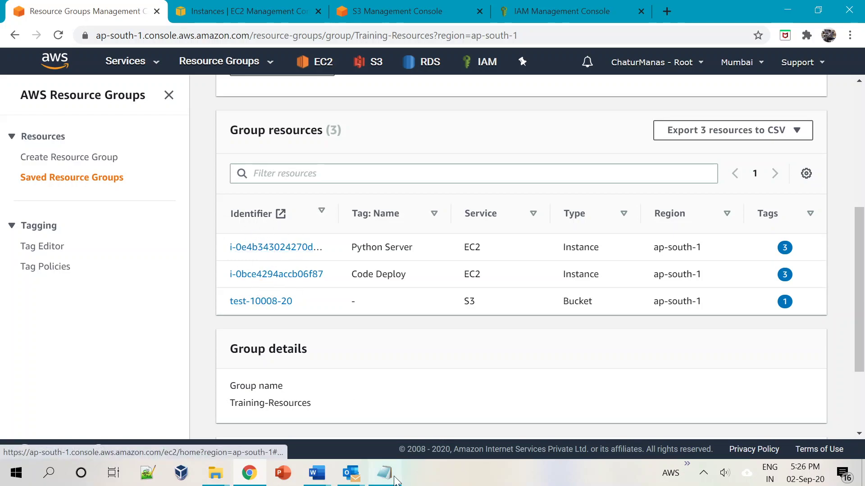
# View the Code Deploy instance's tags in the EC2 instance list's tag editing dialog, and close it without saving.
pyautogui.click(216, 9)
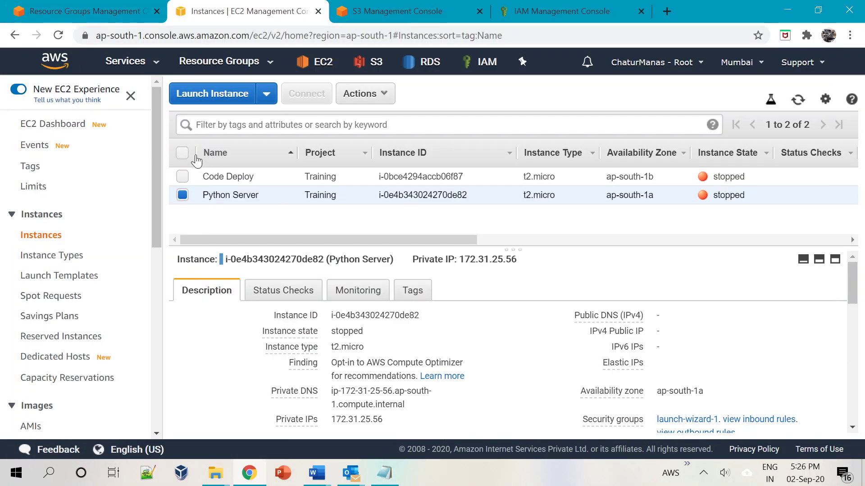
pyautogui.click(182, 197)
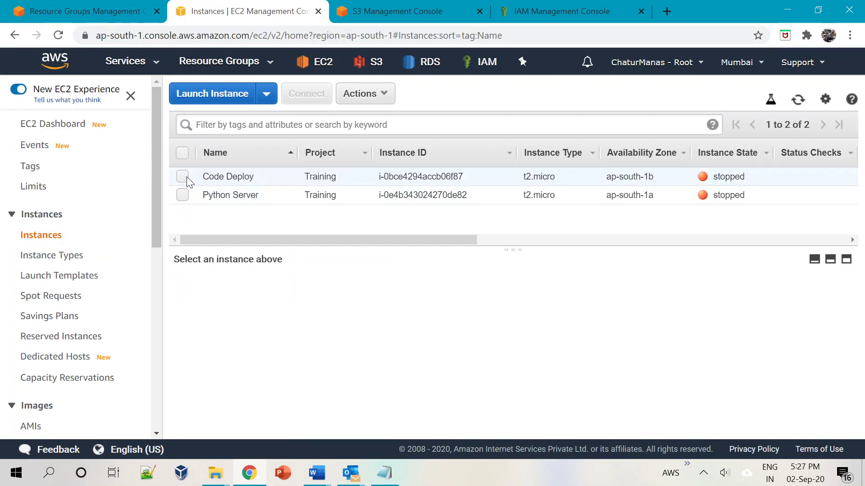
pyautogui.click(185, 177)
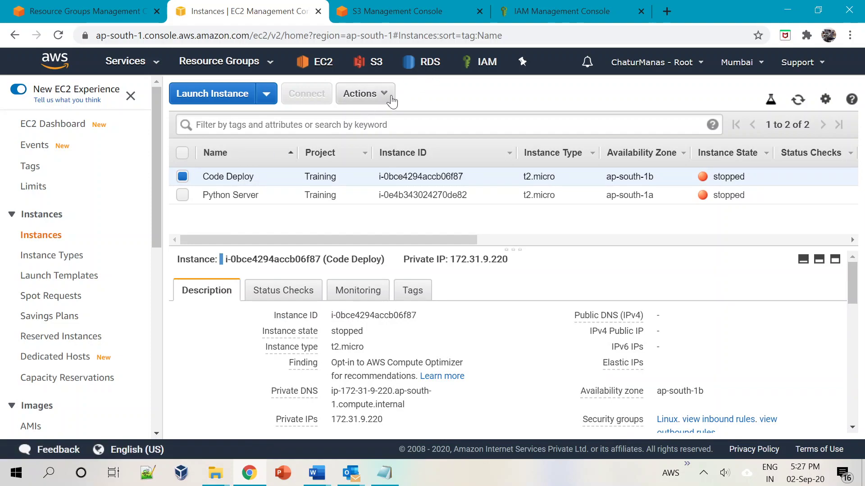
pyautogui.click(363, 94)
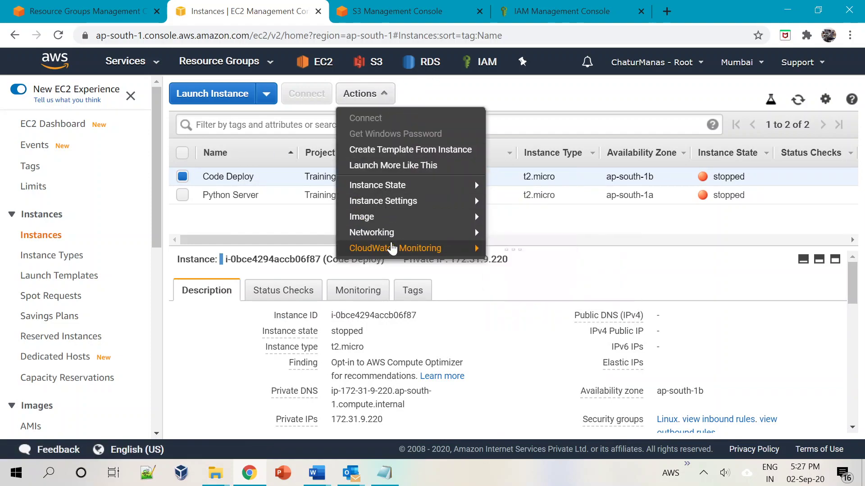
pyautogui.moveTo(391, 216)
pyautogui.moveTo(412, 201)
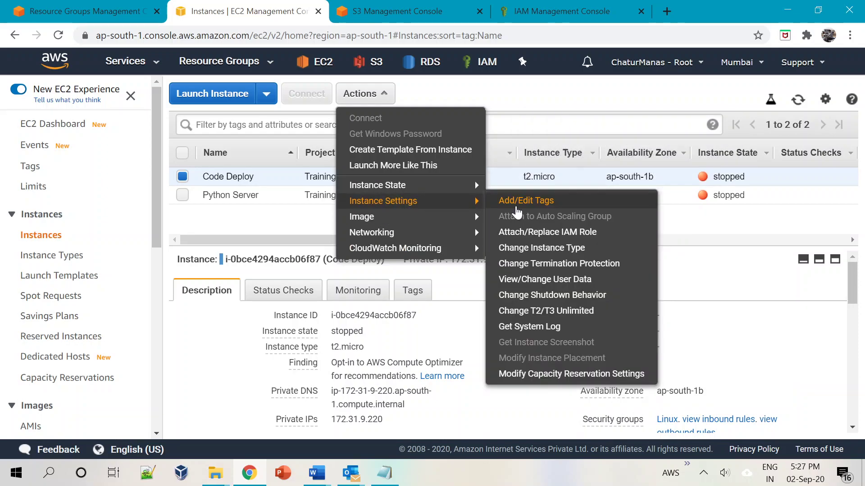
pyautogui.click(517, 202)
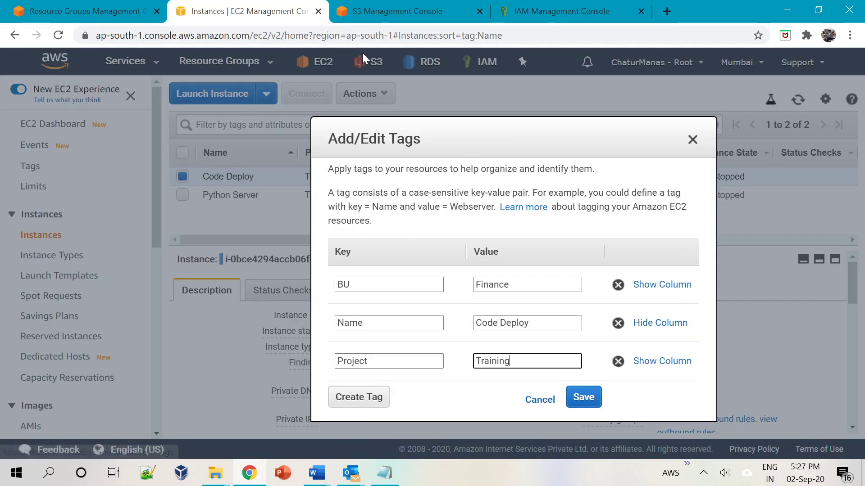
pyautogui.click(527, 400)
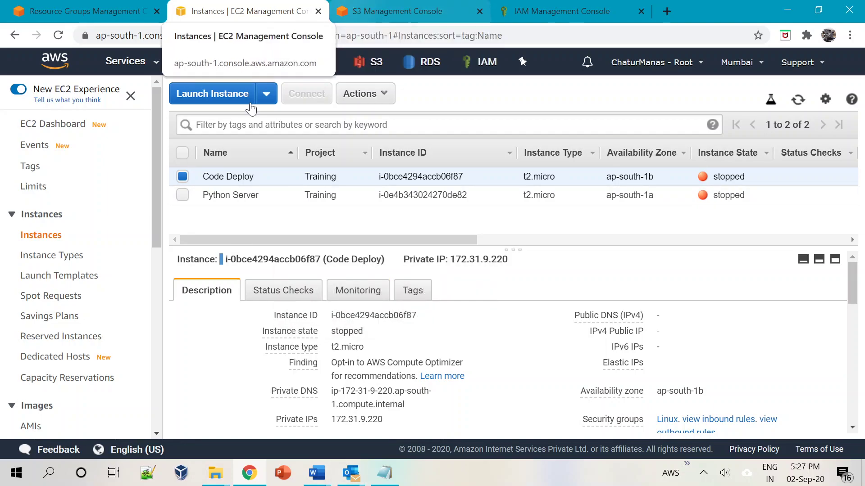
# Return to the resource groups console and open the Tag Editor's resource search form.
pyautogui.click(138, 14)
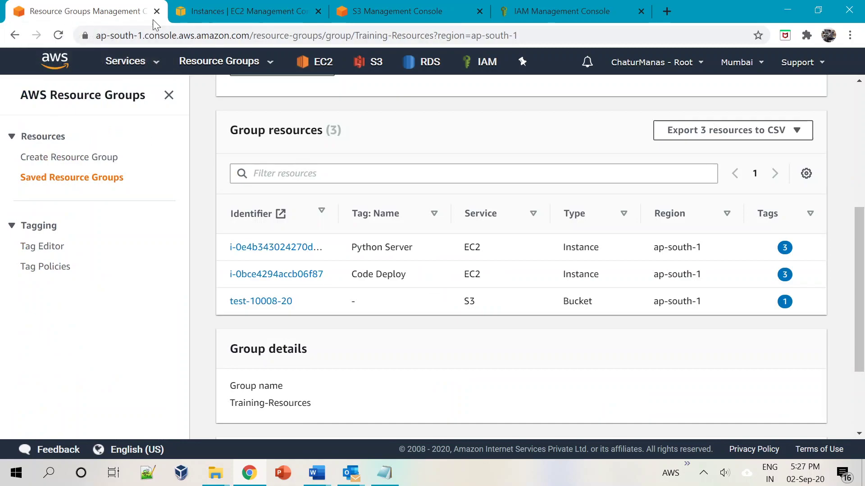
pyautogui.click(43, 248)
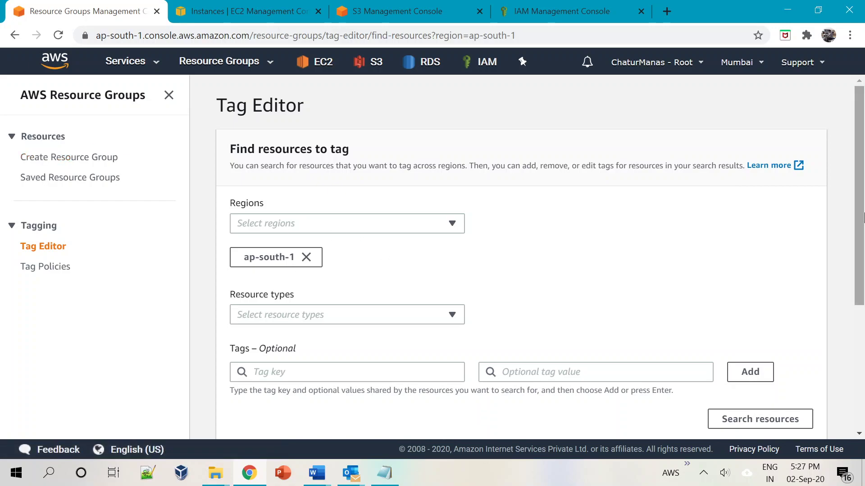
pyautogui.scroll(-1, 862, 218)
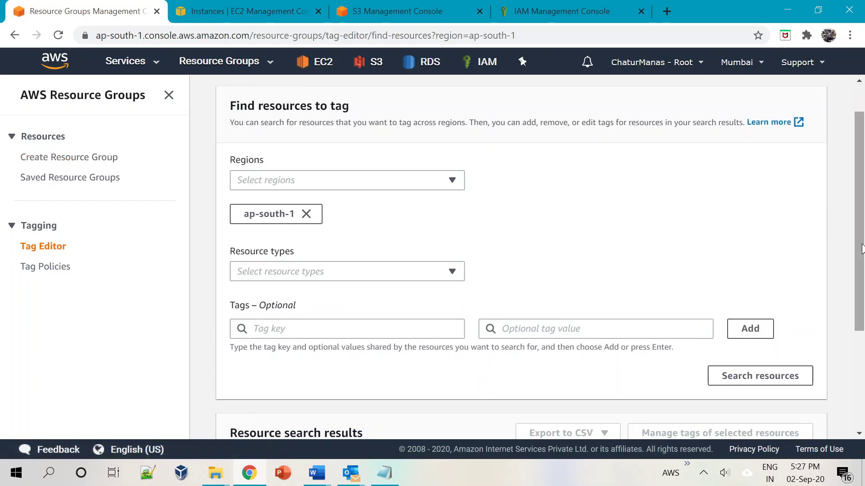
# Add the ap-northeast-1 and ap-southeast-1 regions to the search, and remove both again.
pyautogui.click(417, 195)
pyautogui.click(649, 195)
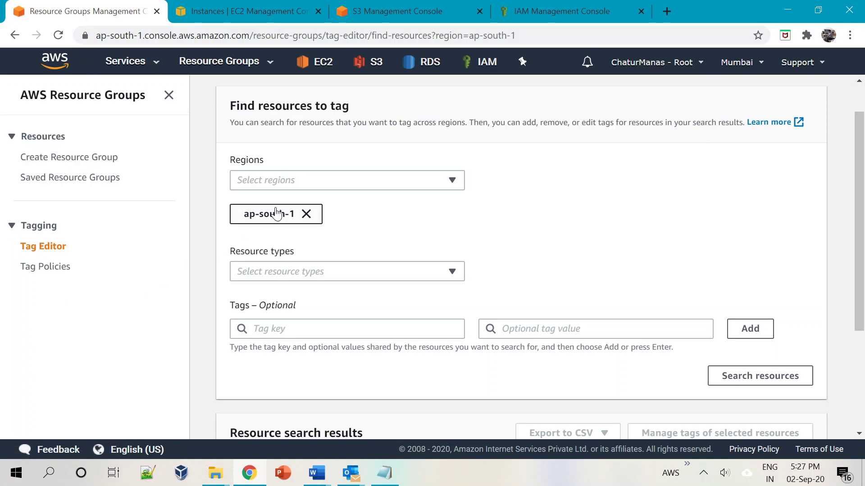
pyautogui.click(434, 181)
pyautogui.click(275, 245)
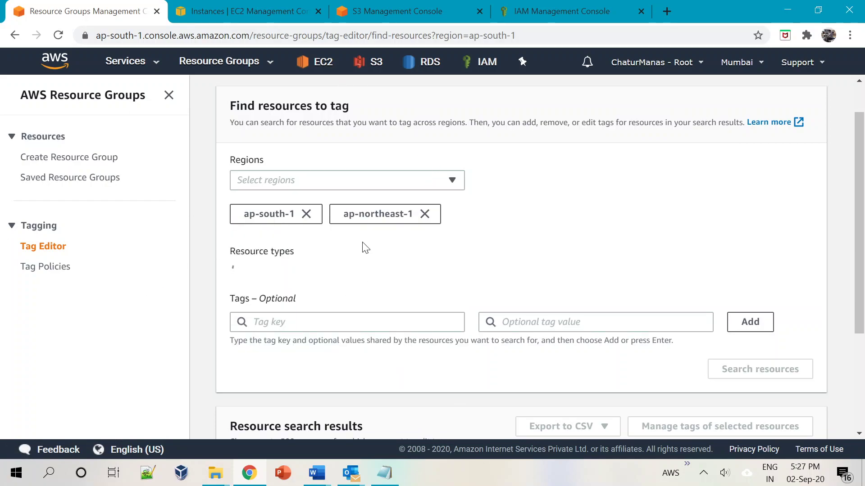
pyautogui.click(365, 181)
pyautogui.click(270, 300)
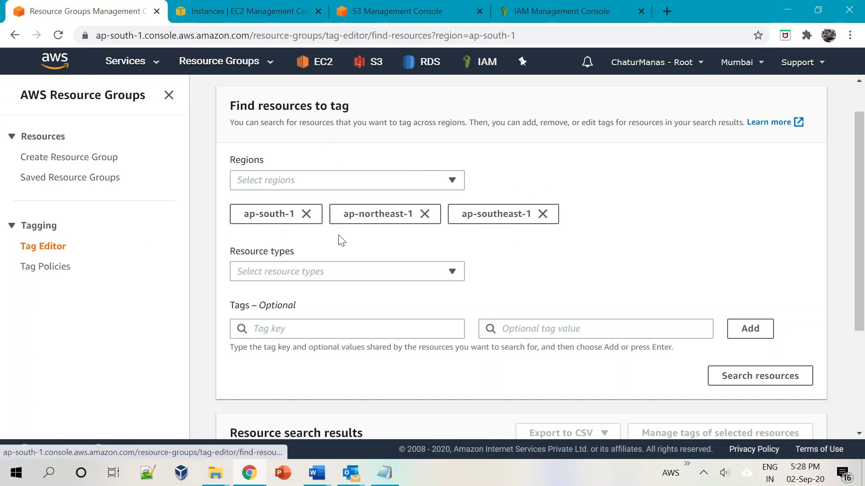
pyautogui.click(543, 214)
pyautogui.click(425, 215)
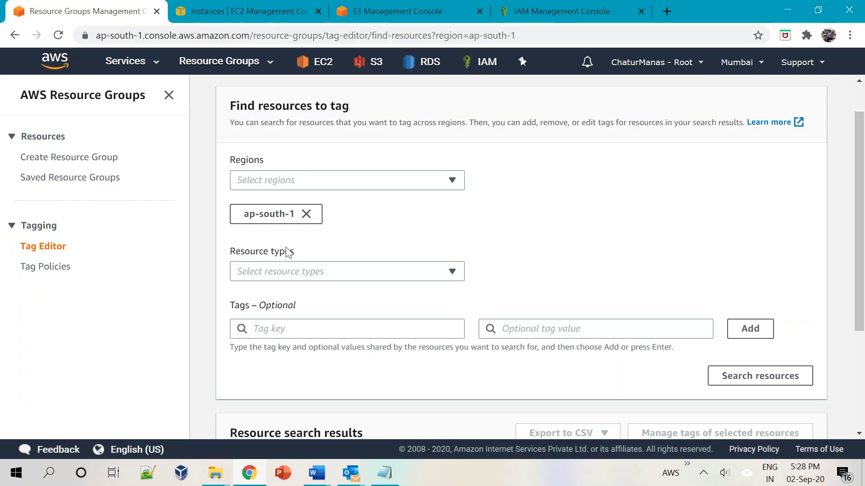
# Limit the search to the resource types AWS::EC2::Instance and AWS::S3::Bucket.
pyautogui.scroll(-1, 538, 266)
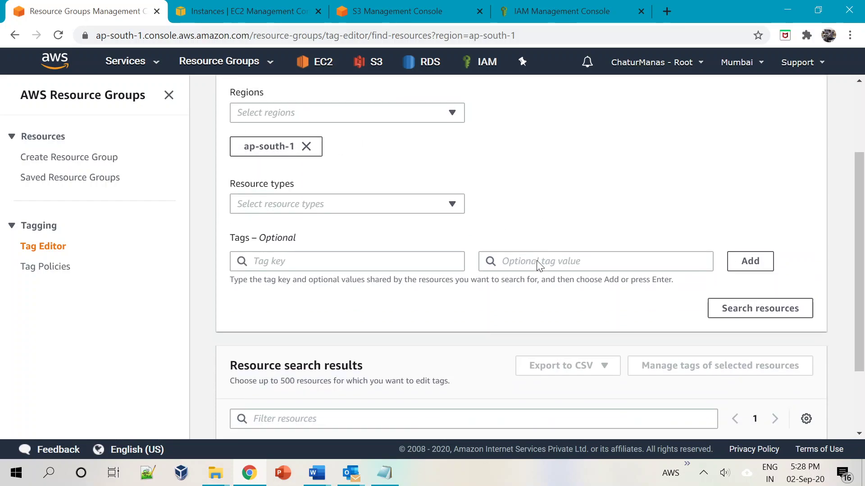
pyautogui.click(331, 210)
pyautogui.write('ec2')
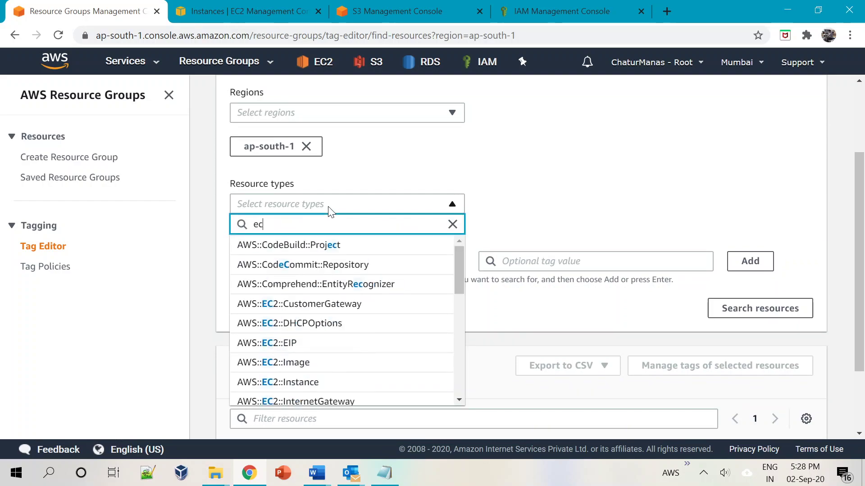
pyautogui.click(321, 323)
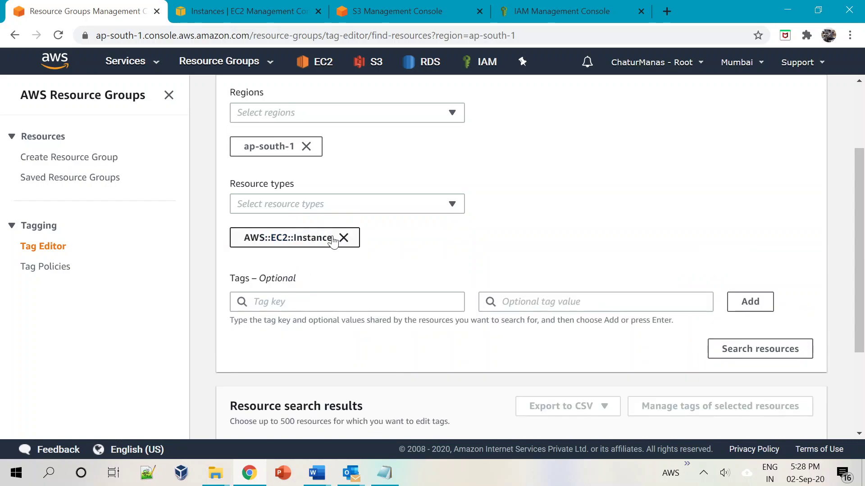
pyautogui.click(349, 202)
pyautogui.write('s3')
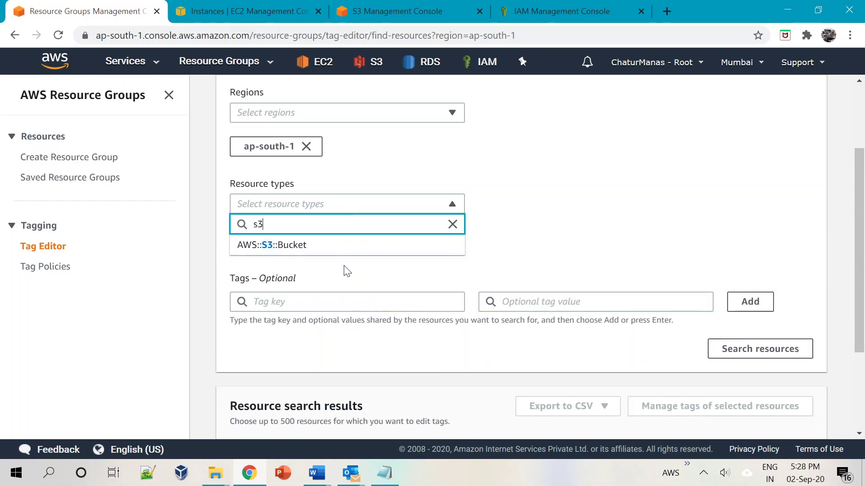
pyautogui.click(280, 246)
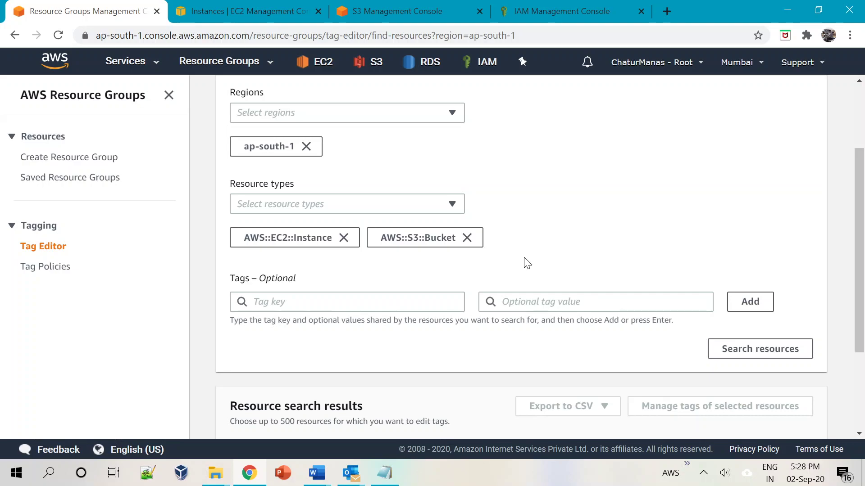
# Add a tag filter with key Project and value Training to the resource search.
pyautogui.scroll(-1, 527, 263)
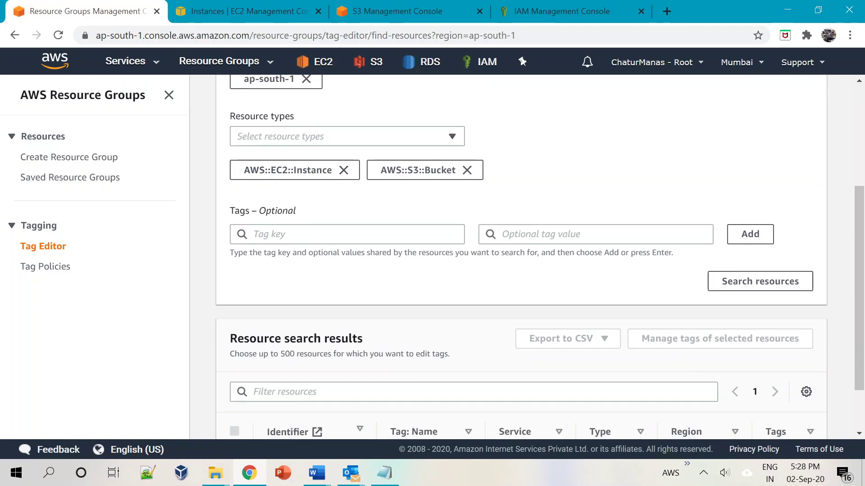
pyautogui.click(386, 234)
pyautogui.click(584, 236)
pyautogui.click(576, 204)
pyautogui.click(347, 234)
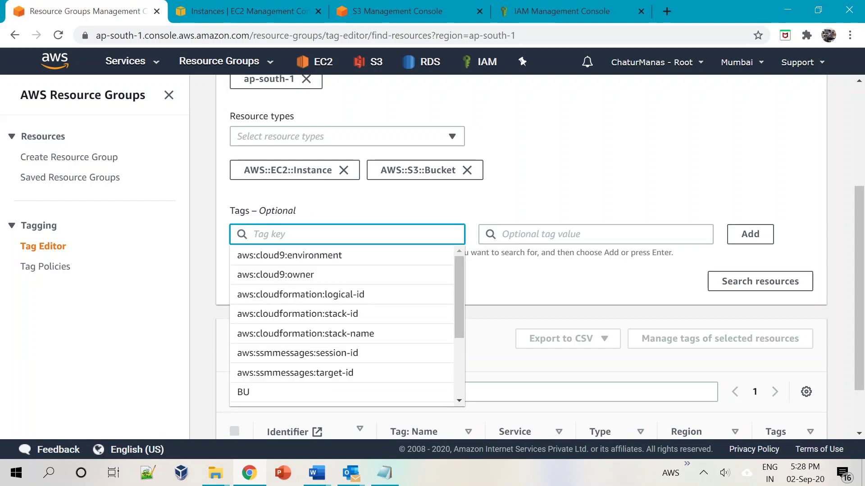
pyautogui.write('Project')
pyautogui.press('Return')
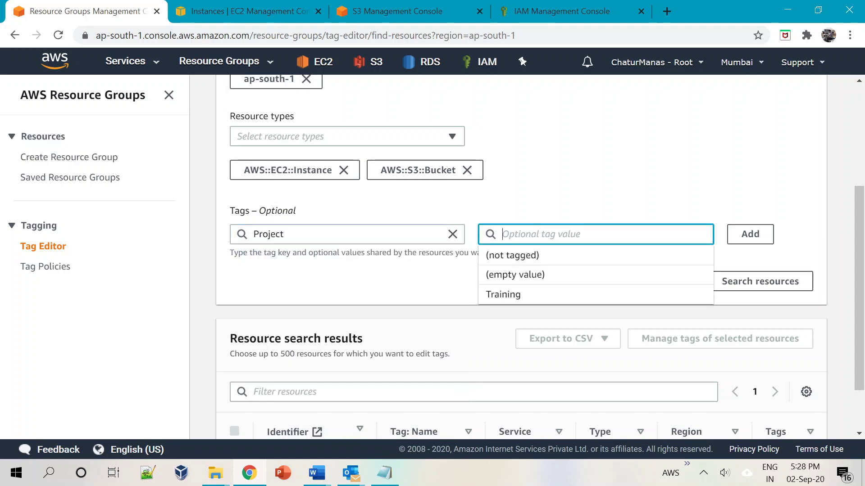
pyautogui.click(508, 296)
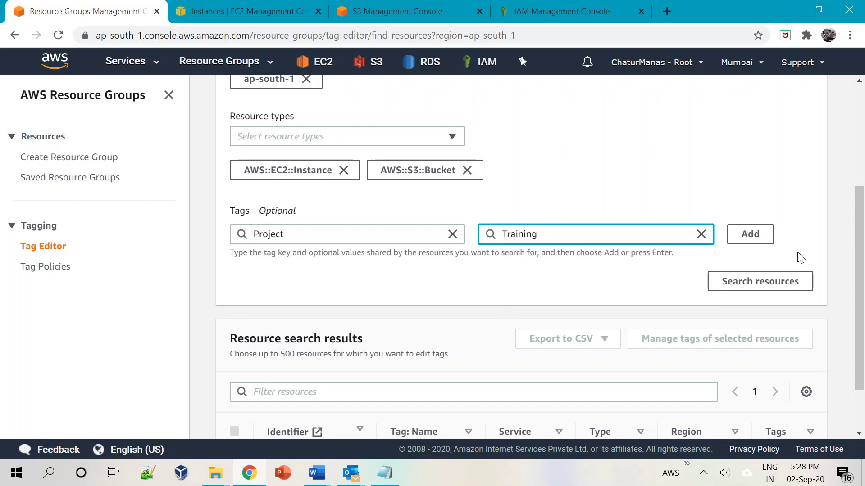
pyautogui.click(749, 239)
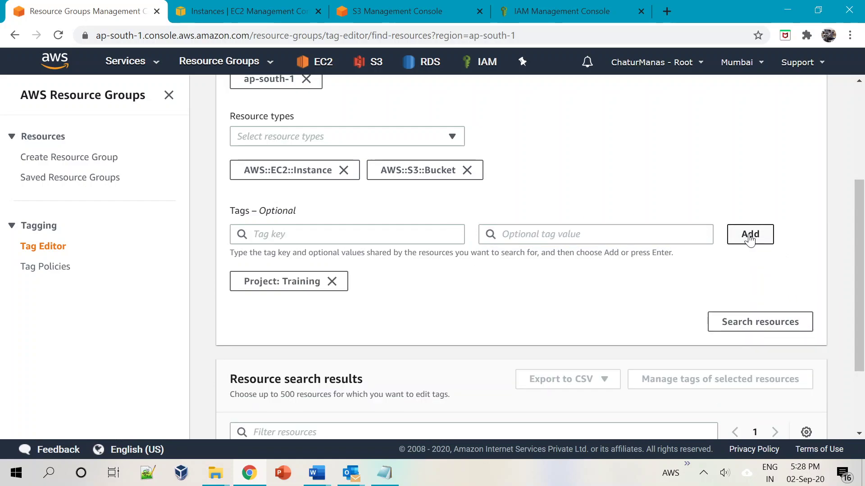
# Run the filtered resource search and review the matching EC2 instances and S3 buckets.
pyautogui.click(749, 329)
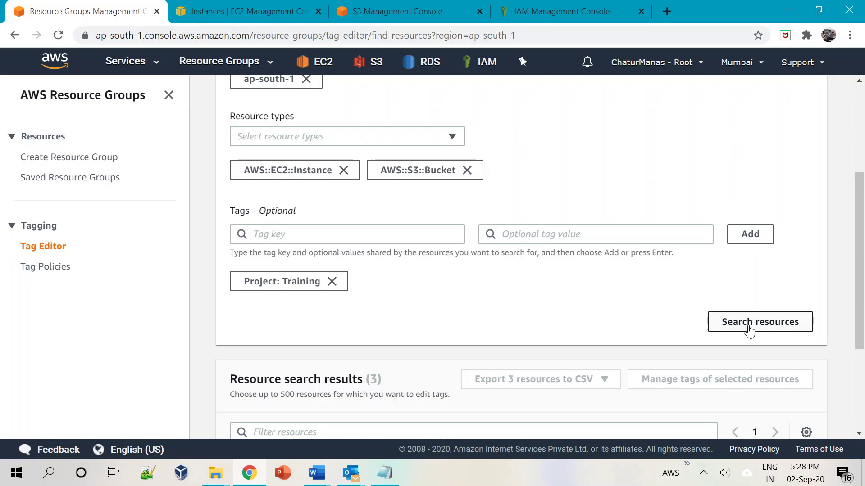
pyautogui.scroll(-4, 362, 369)
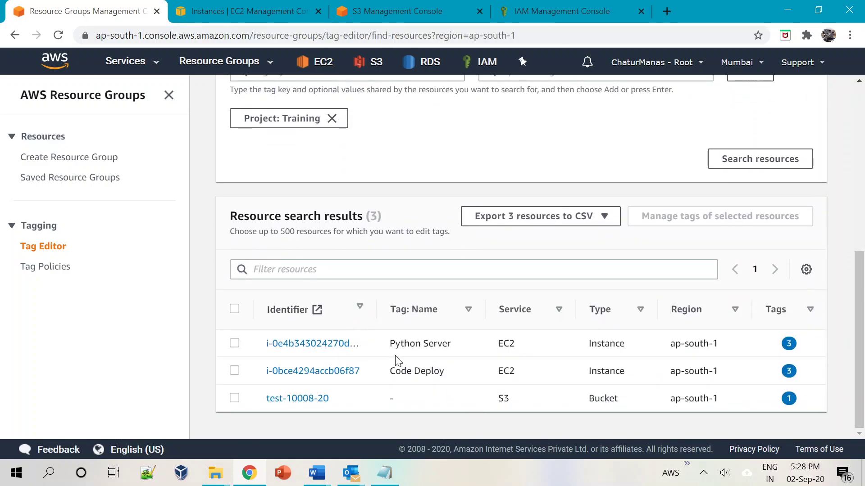
pyautogui.scroll(1, 474, 365)
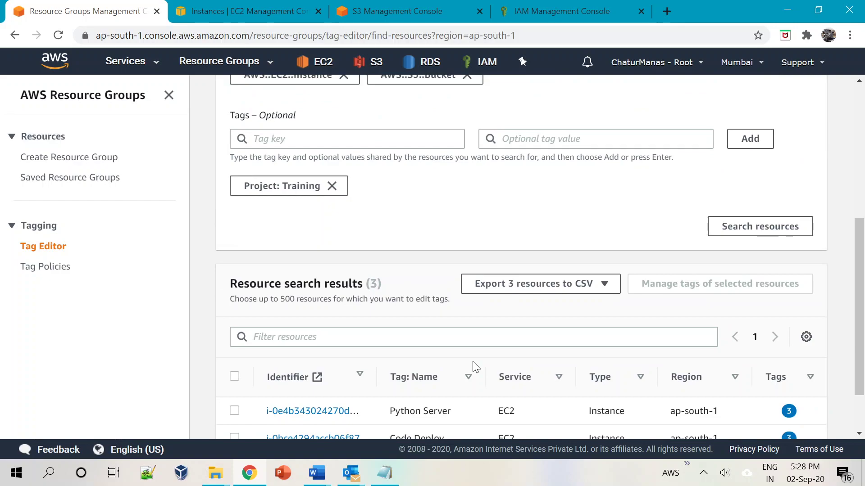
# Remove the Project: Training filter, search the resources again and examine the full list.
pyautogui.click(334, 188)
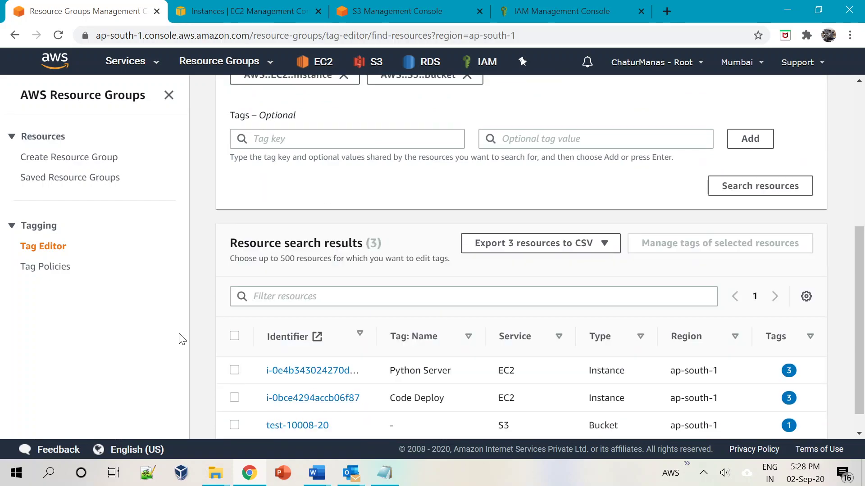
pyautogui.scroll(-4, 765, 199)
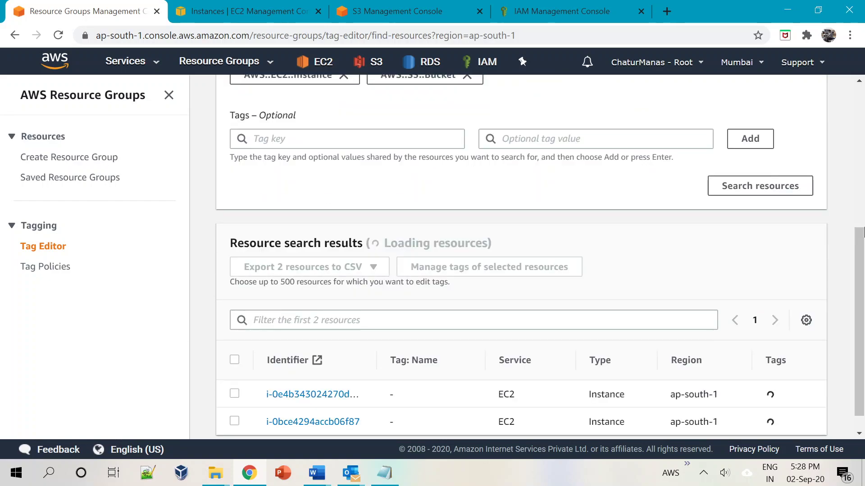
pyautogui.scroll(-5, 549, 345)
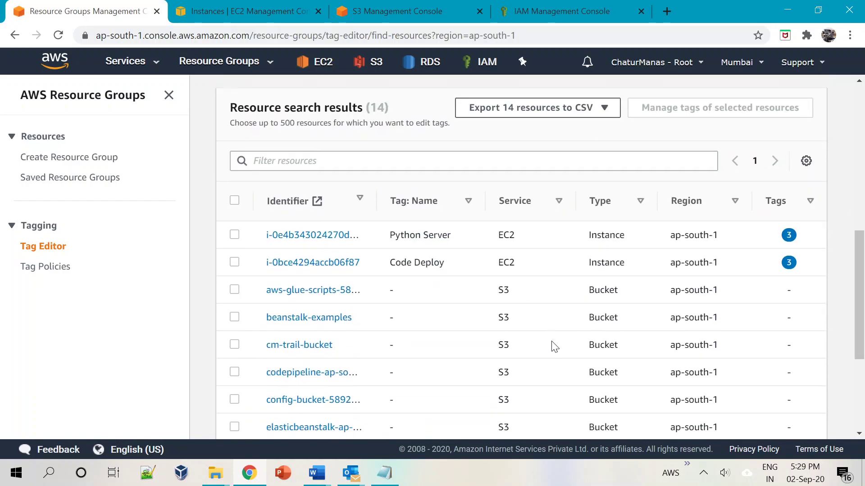
pyautogui.scroll(3, 554, 346)
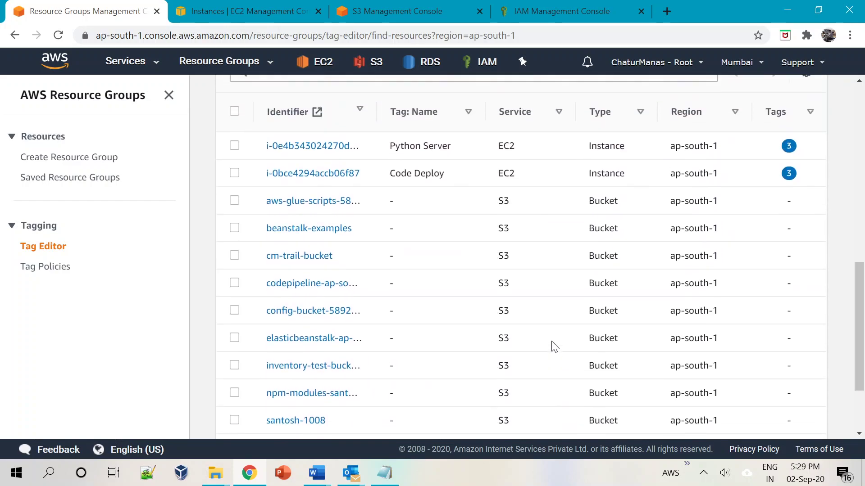
# Examine the unfiltered list of EC2 instances and S3 buckets and compare it with the EC2 console's instance list.
pyautogui.scroll(-3, 555, 347)
pyautogui.scroll(6, 554, 347)
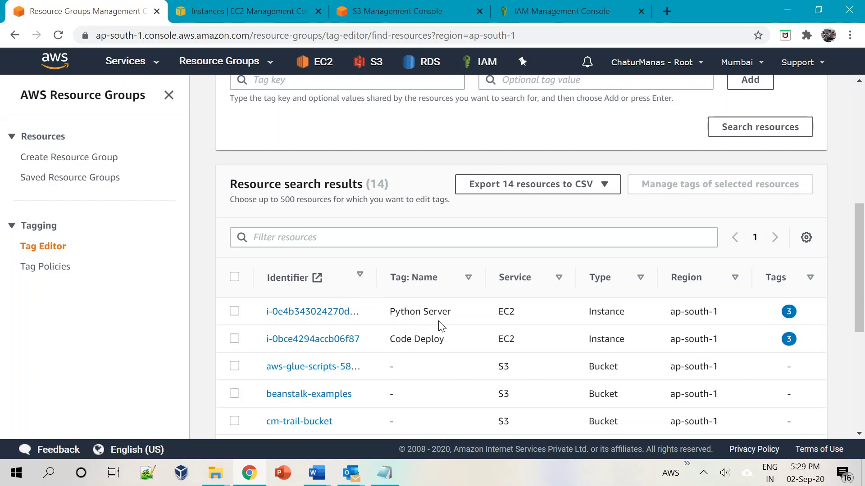
pyautogui.hotkey('ctrl', 'Tab')
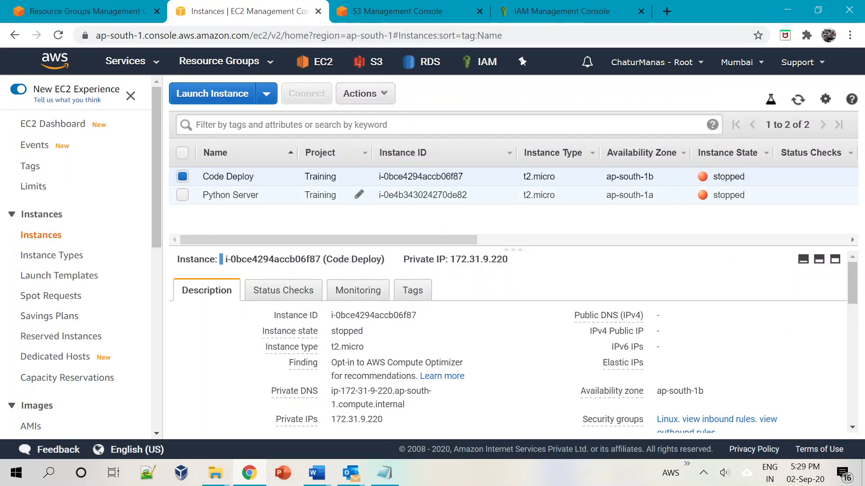
pyautogui.click(55, 6)
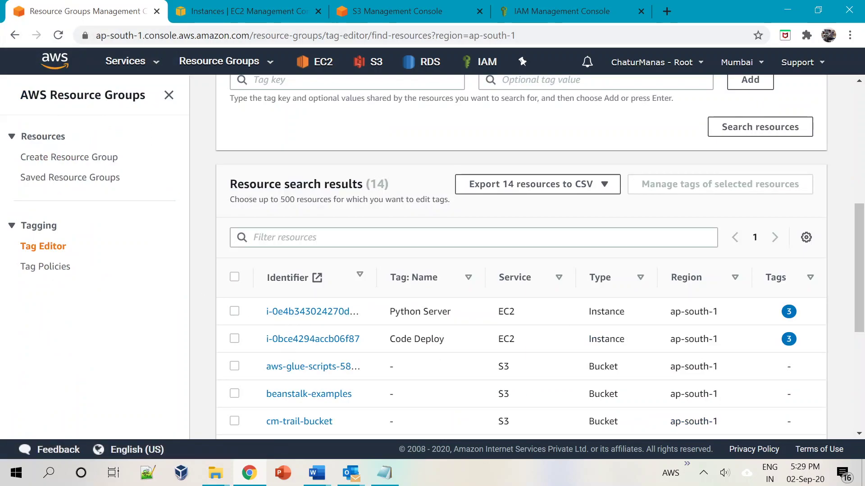
pyautogui.scroll(-2, 502, 290)
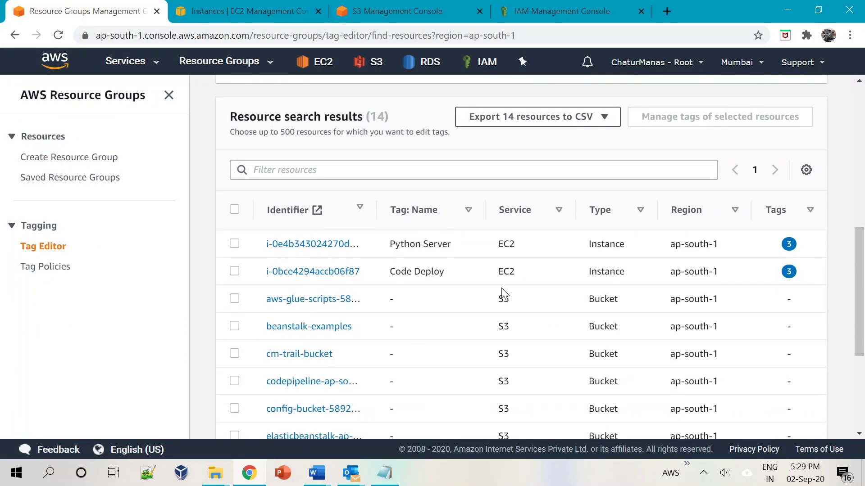
pyautogui.scroll(-3, 500, 377)
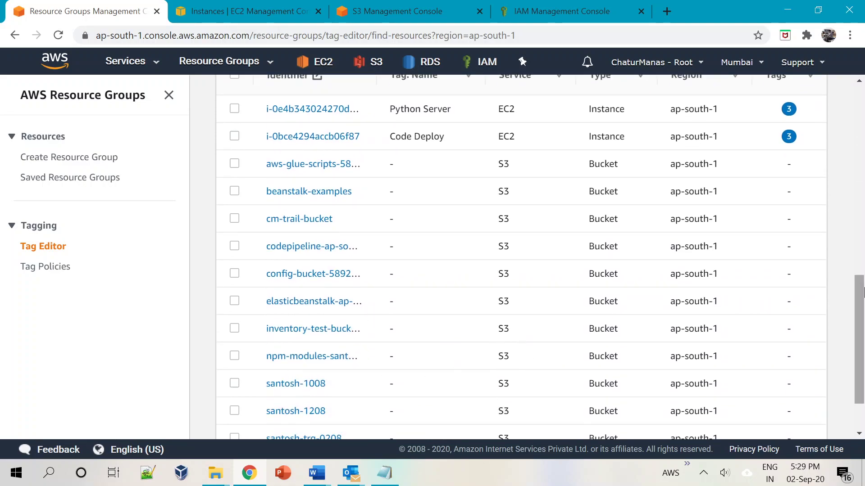
pyautogui.moveTo(861, 315); pyautogui.dragTo(836, 402)
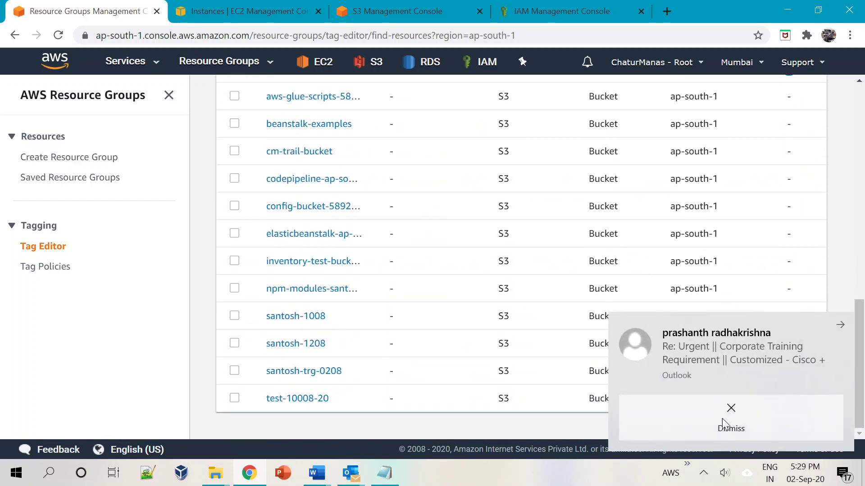
pyautogui.click(730, 428)
pyautogui.moveTo(862, 355); pyautogui.dragTo(860, 271)
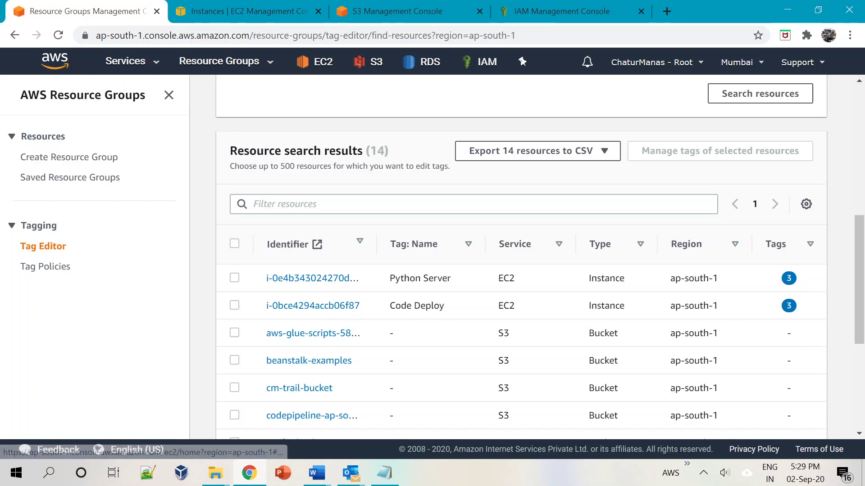
# View the tags assigned to the Python Server instance and to the test-10008-20 bucket.
pyautogui.click(790, 279)
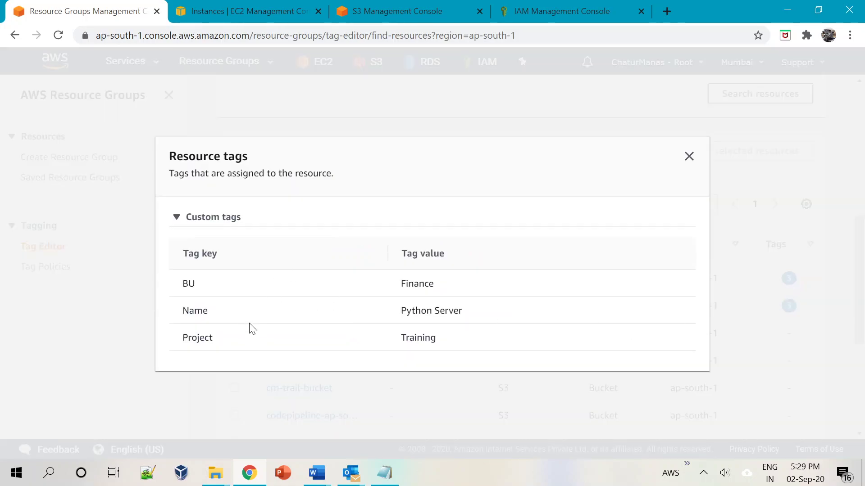
pyautogui.click(692, 159)
pyautogui.moveTo(860, 269); pyautogui.dragTo(861, 391)
pyautogui.click(789, 398)
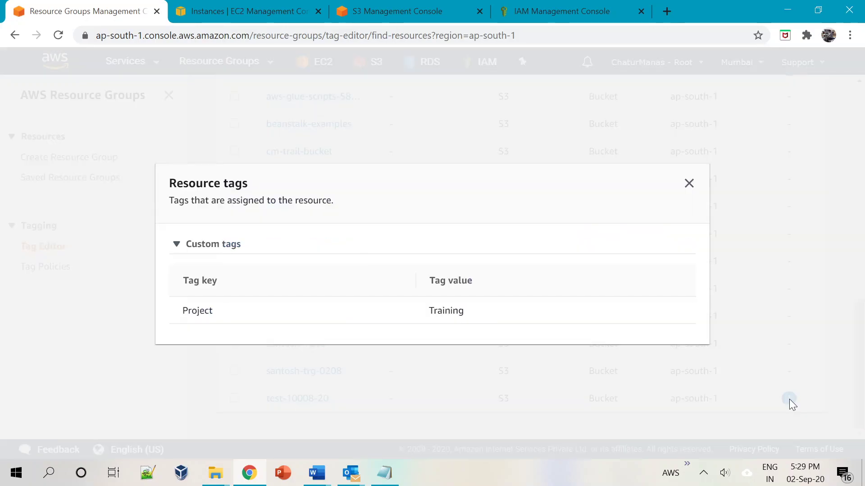
pyautogui.click(690, 185)
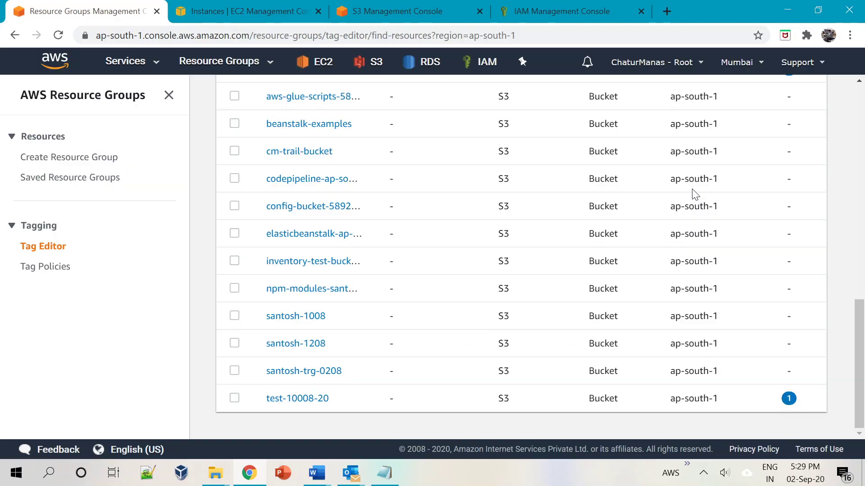
# Add the tag filter Project: Training to the search for EC2 instances and S3 buckets.
pyautogui.moveTo(859, 428); pyautogui.dragTo(858, 359)
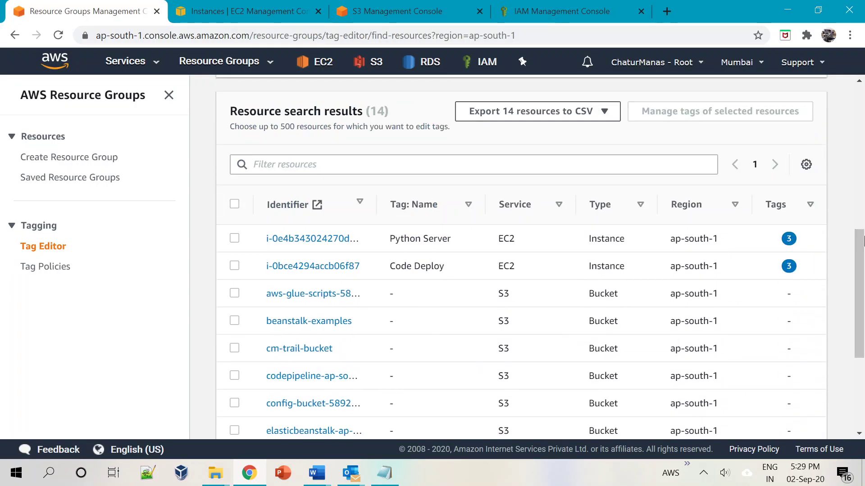
pyautogui.moveTo(864, 248); pyautogui.dragTo(863, 135)
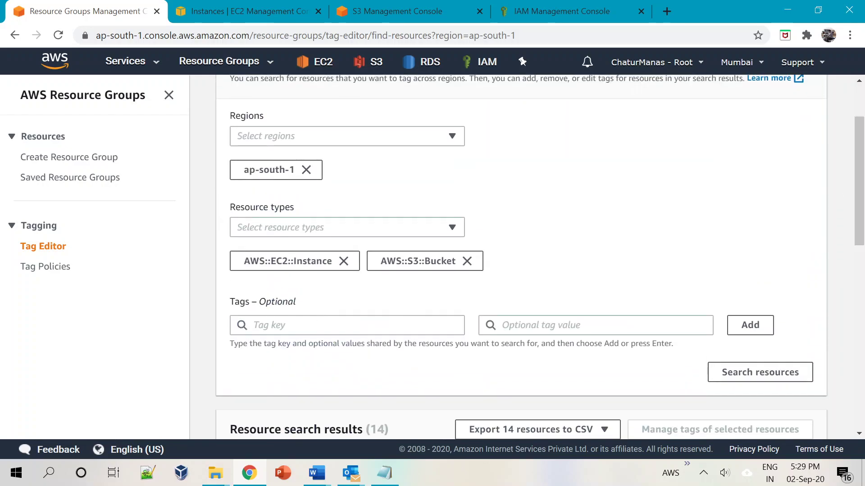
pyautogui.click(347, 325)
pyautogui.write('Project')
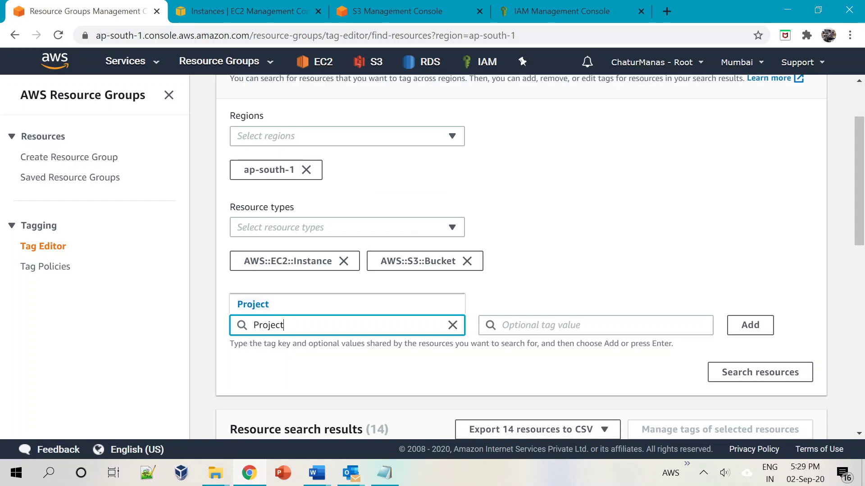
pyautogui.click(252, 305)
pyautogui.click(522, 326)
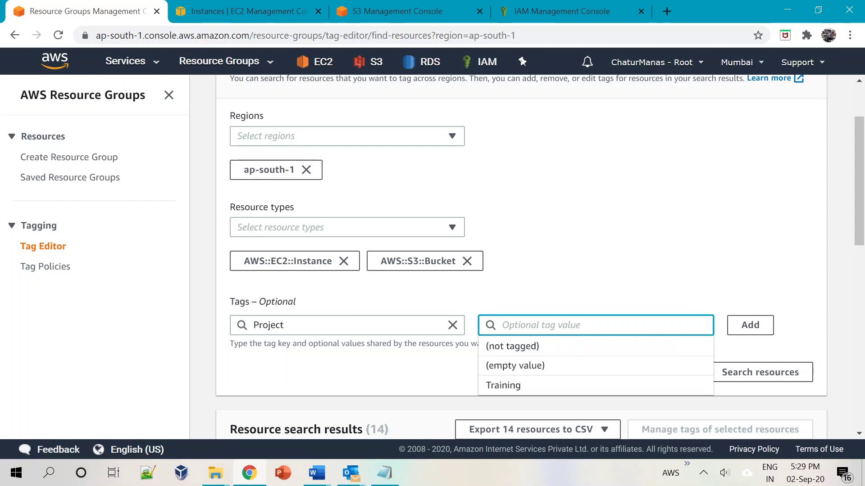
pyautogui.click(517, 385)
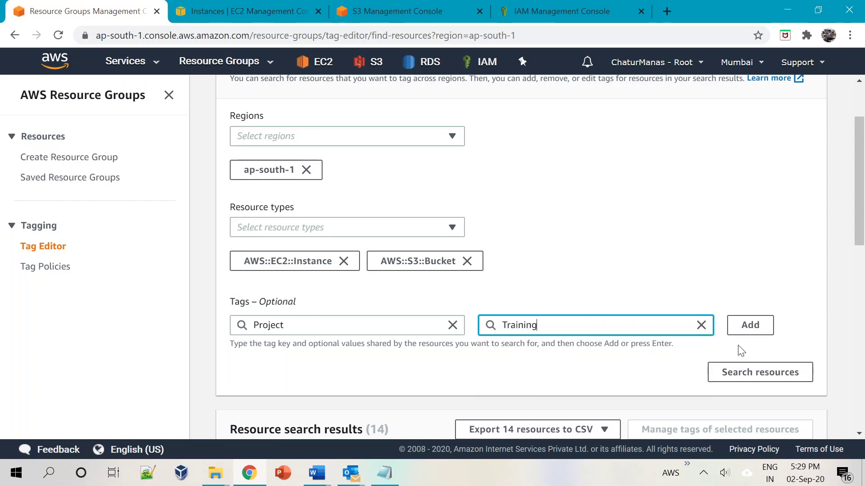
pyautogui.click(750, 325)
# Search for the resources tagged Project: Training and review the results.
pyautogui.click(749, 413)
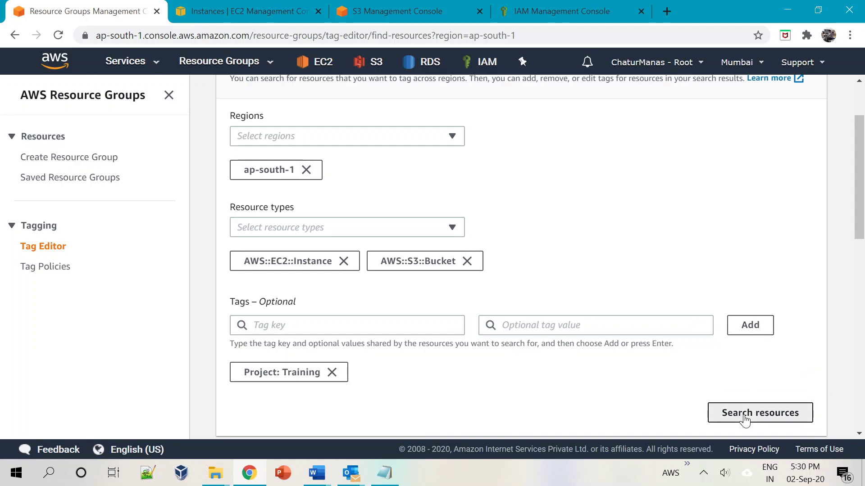
pyautogui.scroll(-6, 864, 235)
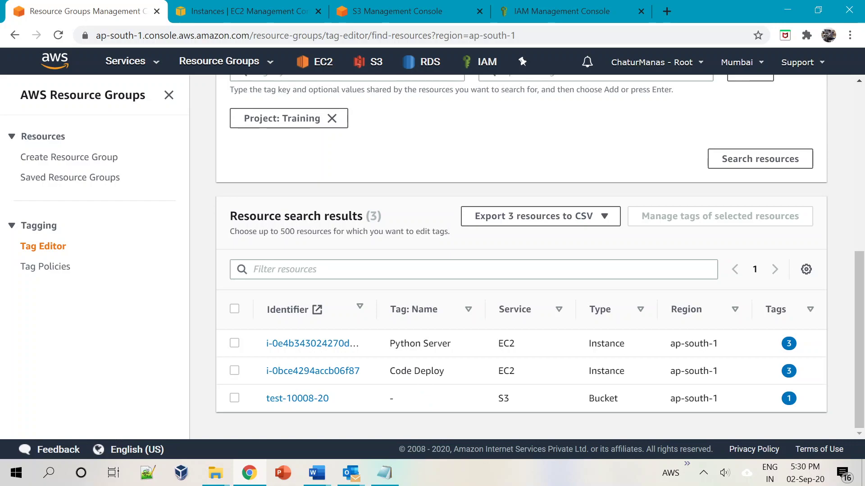
pyautogui.scroll(2, 568, 257)
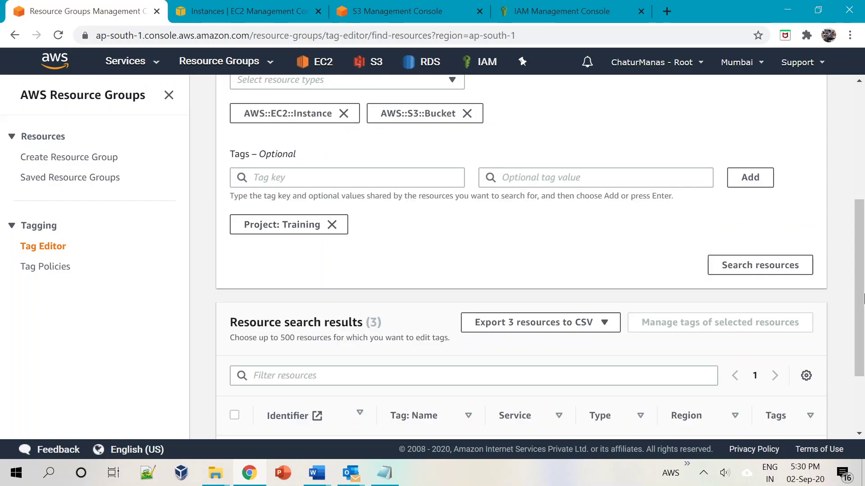
pyautogui.scroll(-2, 863, 383)
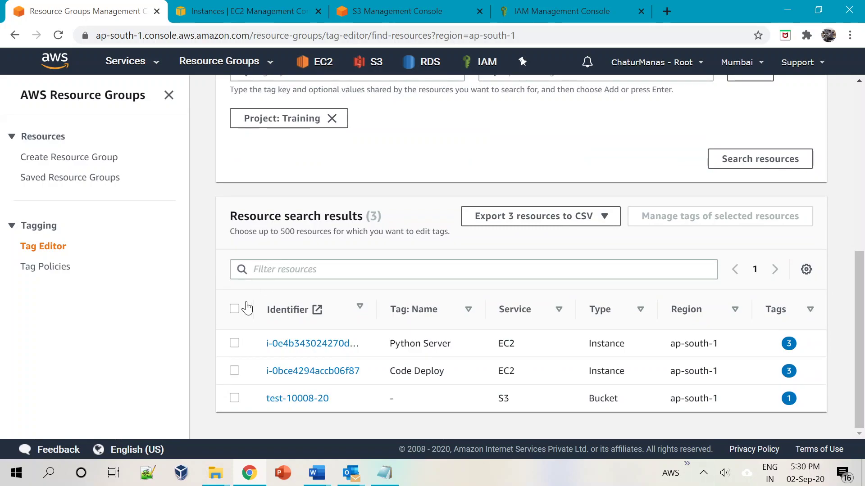
# Open the tag management of all found resources, review their shared tag keys and cancel without changes.
pyautogui.click(235, 308)
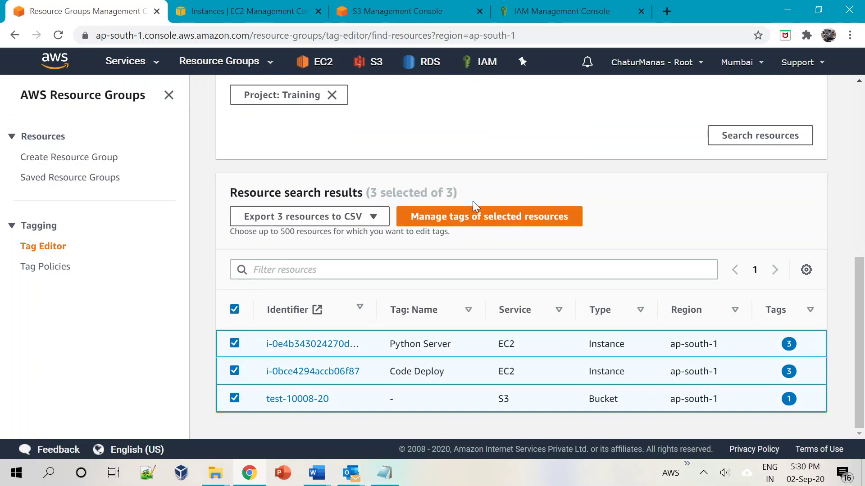
pyautogui.click(491, 224)
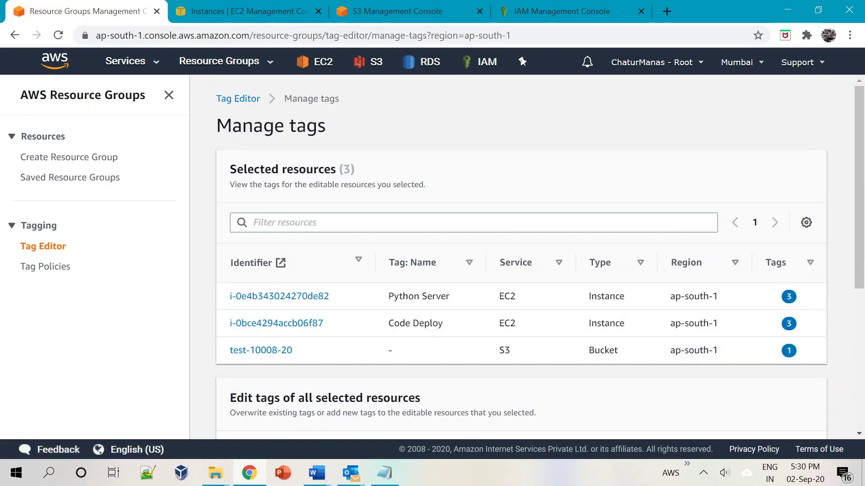
pyautogui.scroll(-5, 243, 239)
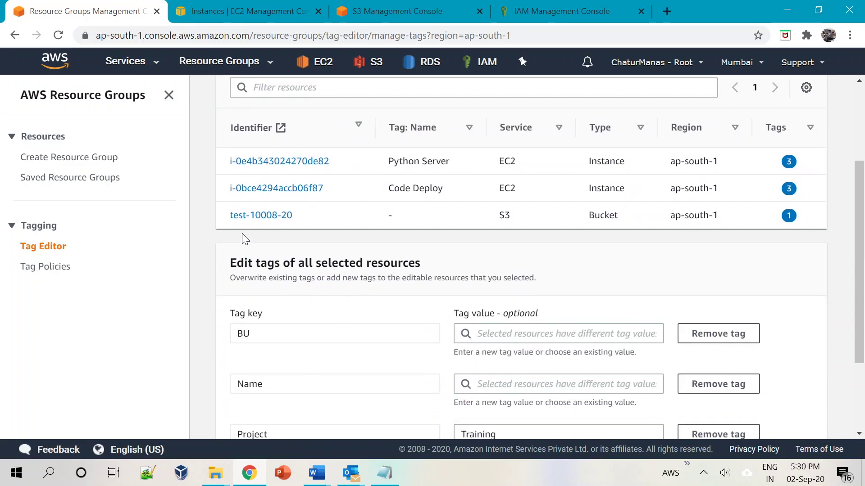
pyautogui.scroll(-1, 244, 239)
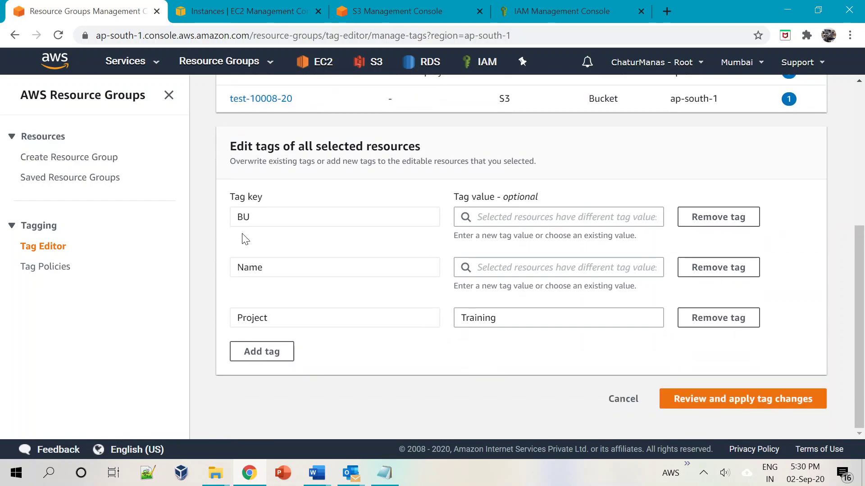
pyautogui.click(624, 410)
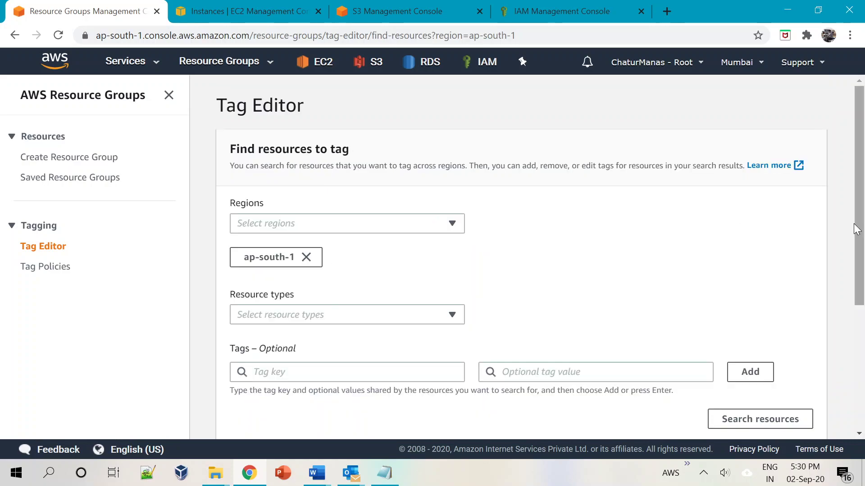
# Set the resource types of the new search to AWS::EC2::Instance and AWS::S3::Bucket.
pyautogui.scroll(-4, 332, 297)
pyautogui.click(739, 216)
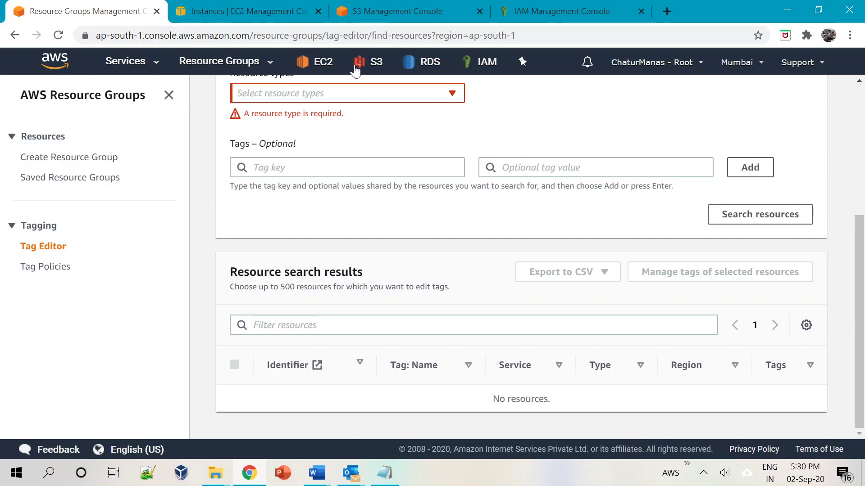
pyautogui.click(429, 93)
pyautogui.write('ec2')
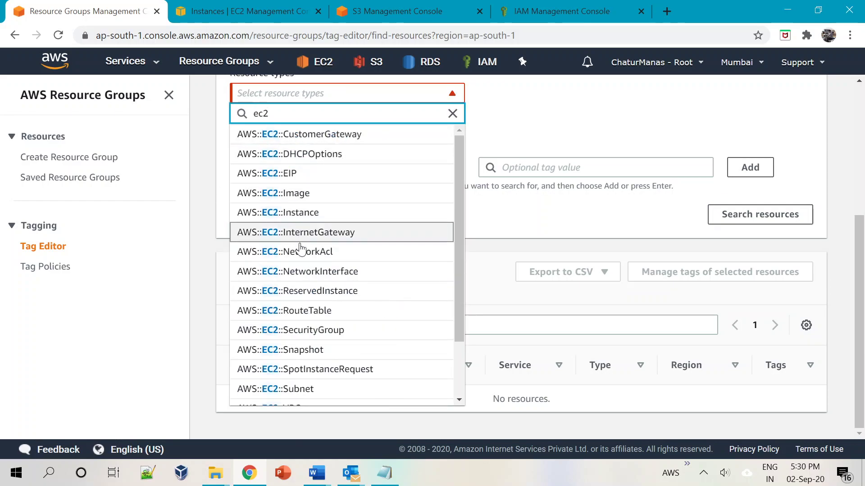
pyautogui.click(284, 212)
pyautogui.click(359, 100)
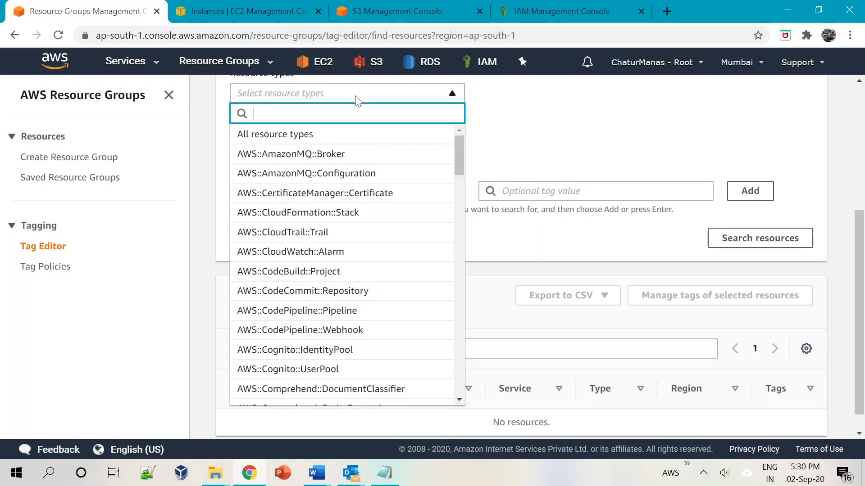
pyautogui.write('s3')
pyautogui.click(290, 135)
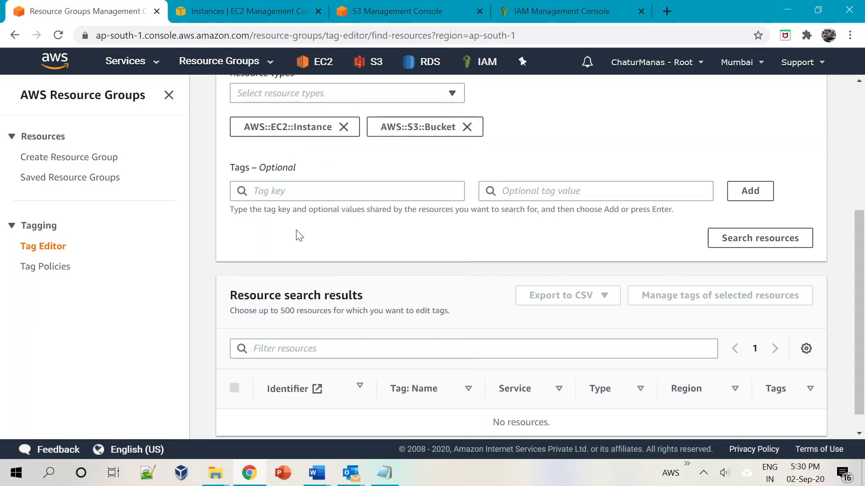
# Add a tag filter with key Project and value Training to the new search.
pyautogui.click(270, 191)
pyautogui.write('Project')
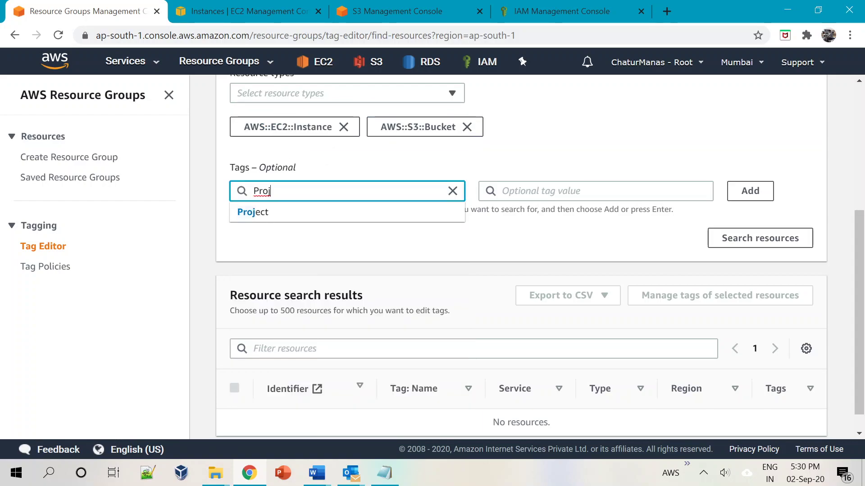
pyautogui.click(250, 212)
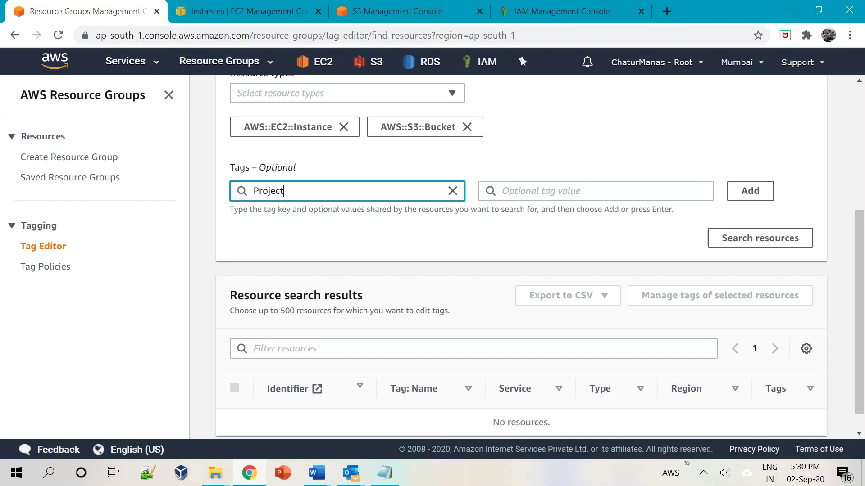
pyautogui.click(502, 191)
pyautogui.click(514, 251)
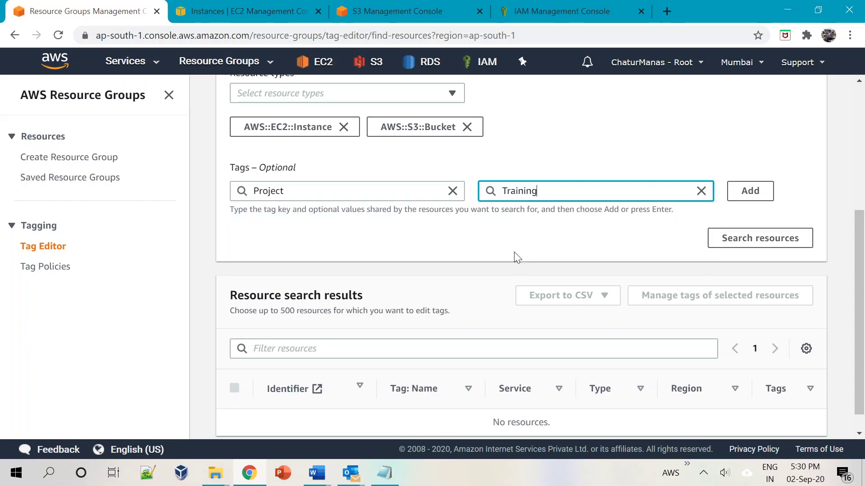
pyautogui.click(749, 193)
# Run the filtered search and open all matching resources for tag management.
pyautogui.click(757, 278)
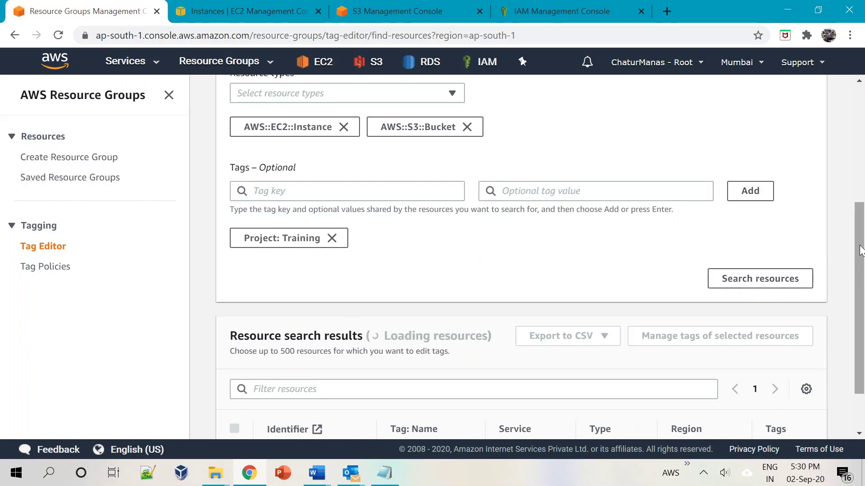
pyautogui.scroll(-3, 861, 392)
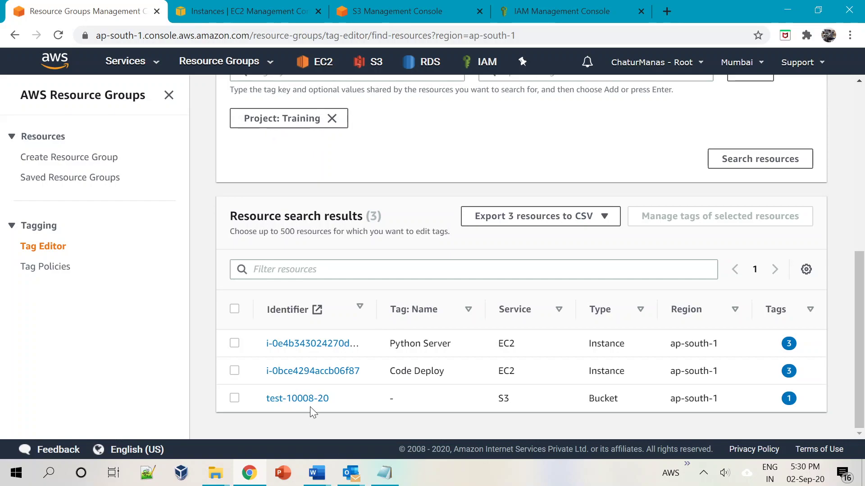
pyautogui.click(234, 309)
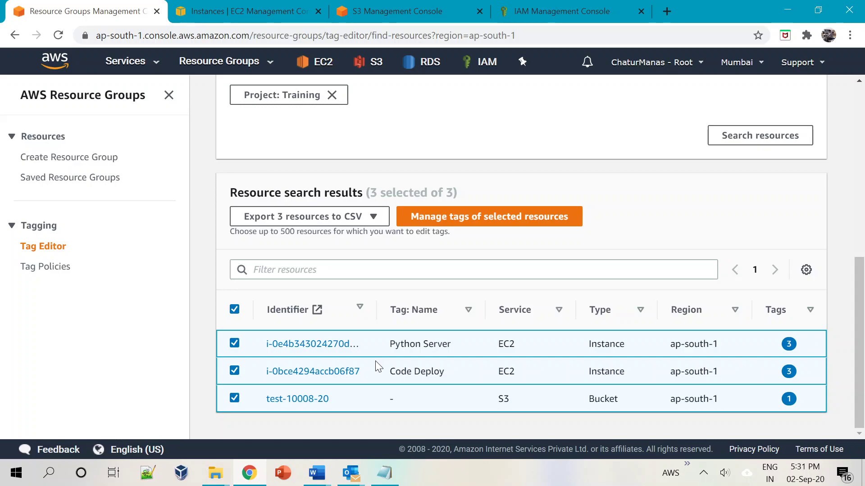
pyautogui.click(481, 223)
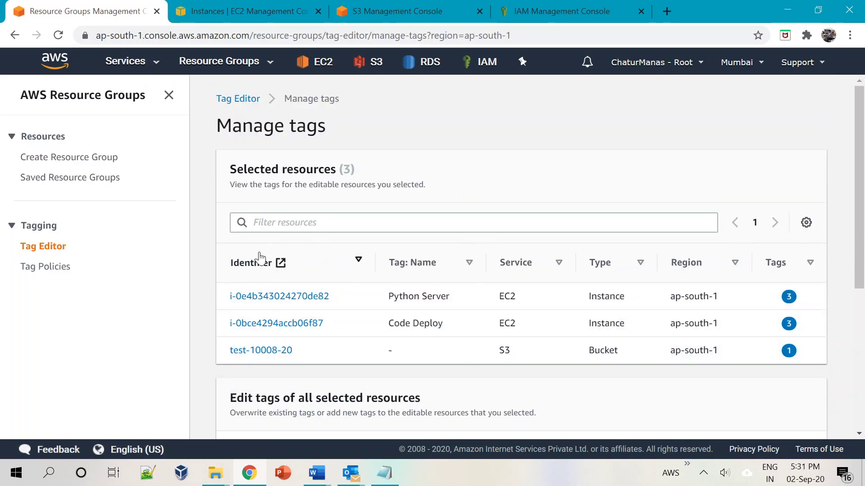
# Add a tag with key Dept and value HR to all three selected resources and apply the tag changes.
pyautogui.moveTo(858, 241); pyautogui.dragTo(861, 381)
pyautogui.click(279, 356)
pyautogui.write('Dept')
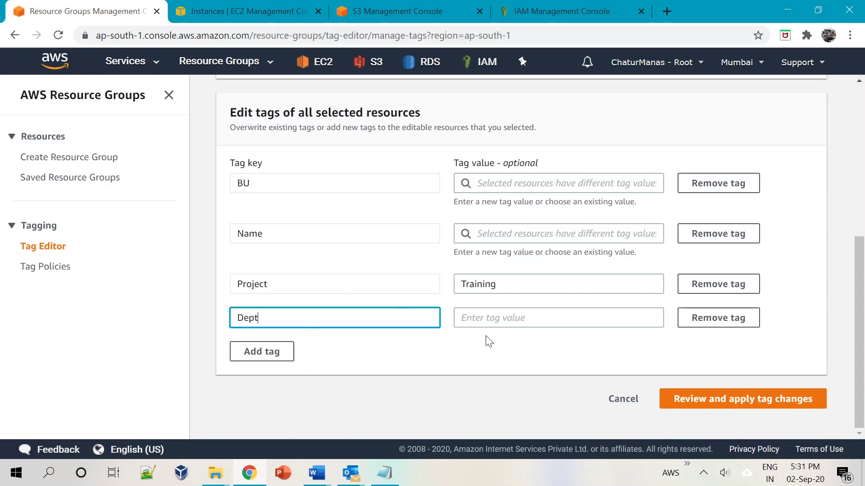
pyautogui.press('Tab')
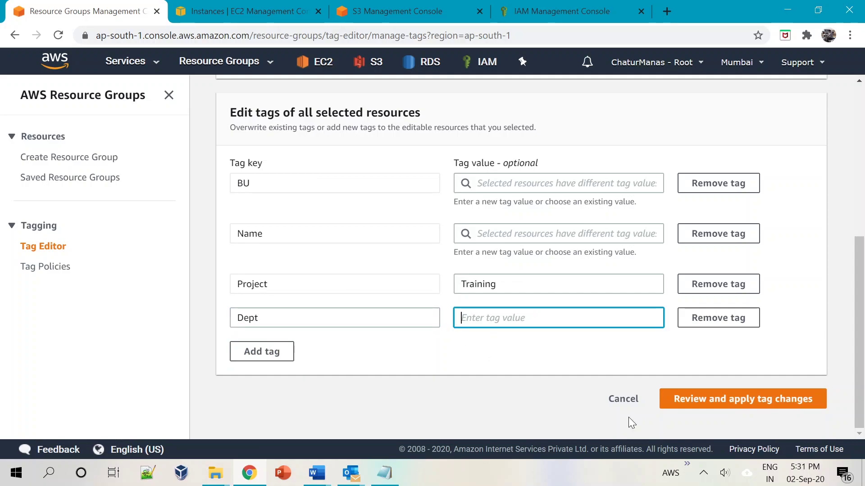
pyautogui.hotkey('shift', 'Tab')
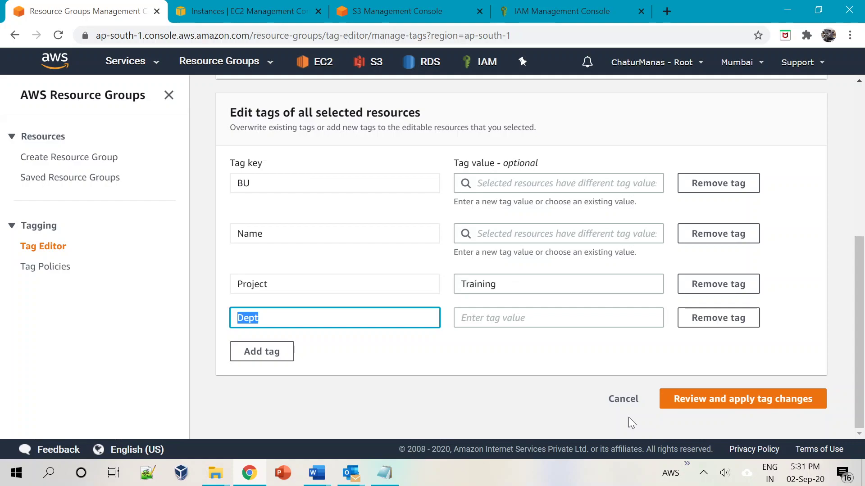
pyautogui.press('Tab')
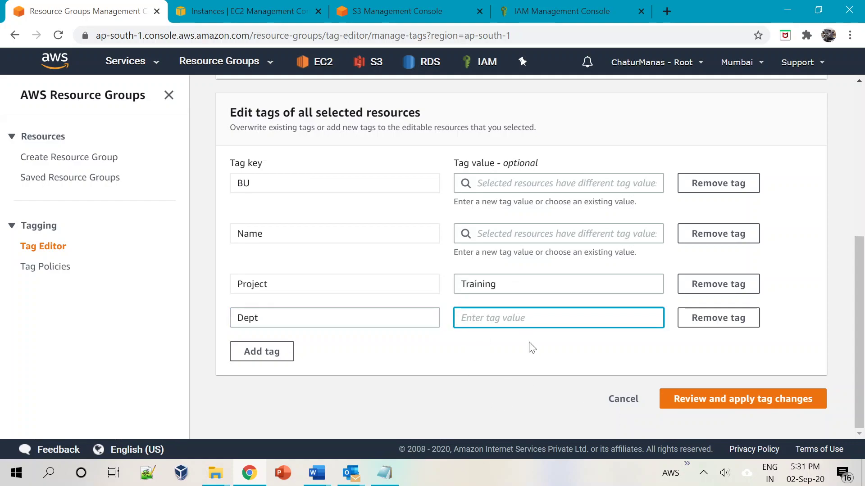
pyautogui.write('HR')
pyautogui.click(730, 404)
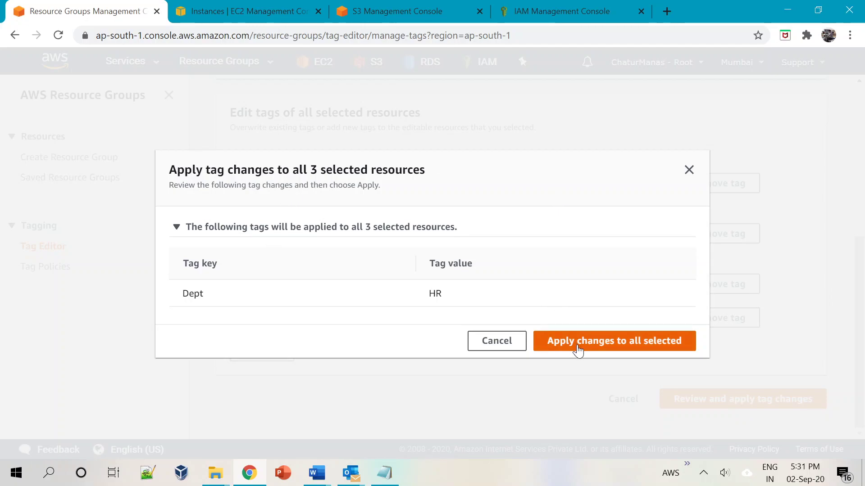
pyautogui.click(580, 348)
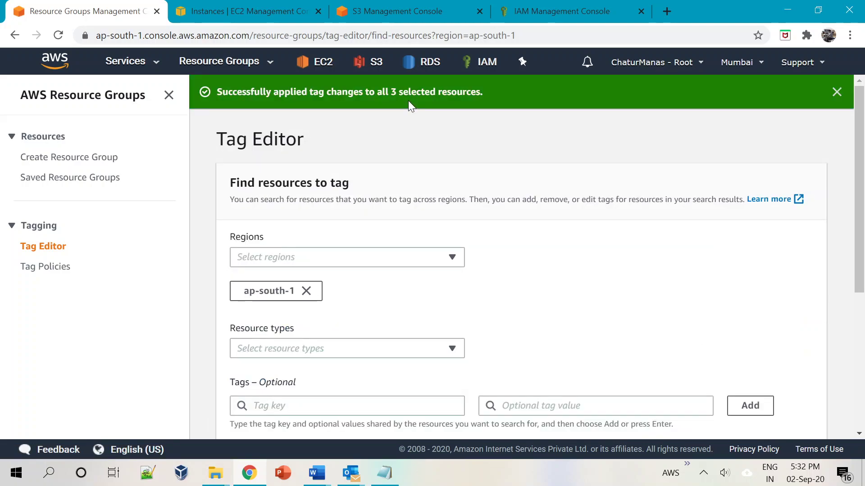
# Show the Dept tag key as a column in the EC2 instances list.
pyautogui.click(237, 10)
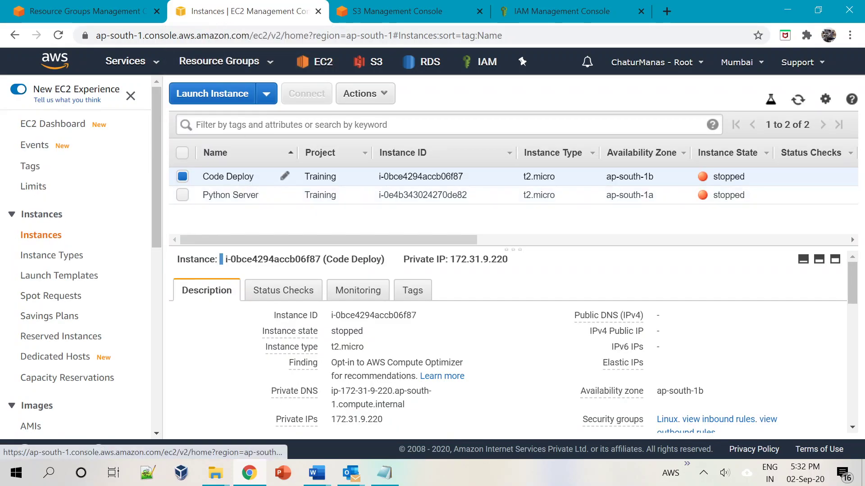
pyautogui.click(826, 101)
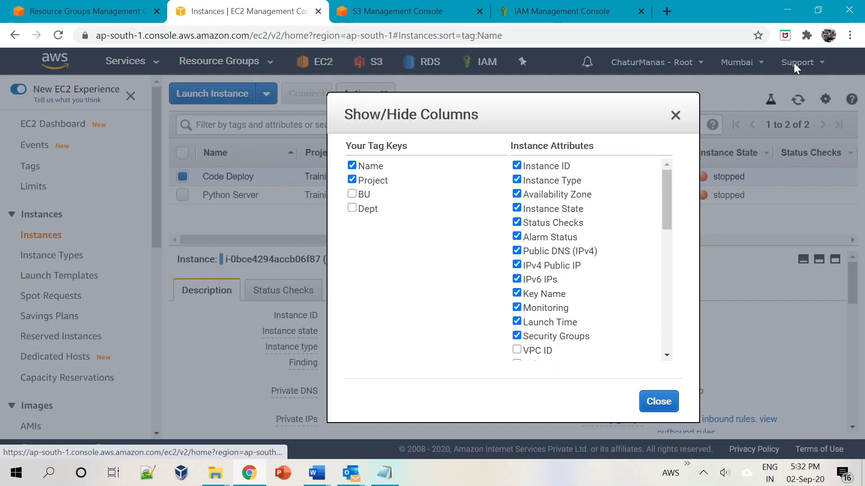
pyautogui.click(352, 208)
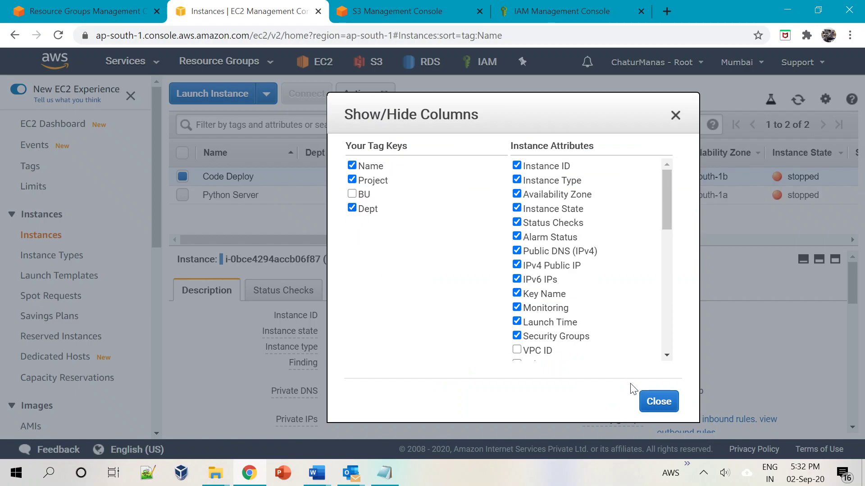
pyautogui.click(651, 402)
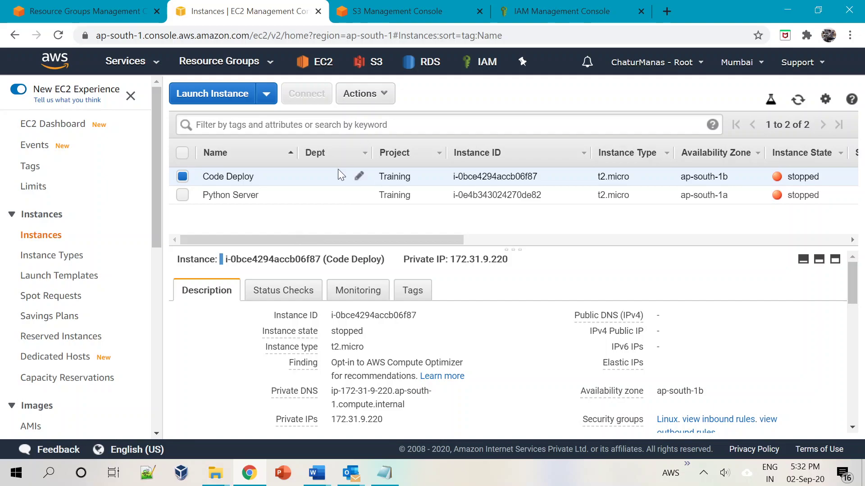
# Reload the properties of S3 bucket test-10008-20, review its tags and close them without changes.
pyautogui.click(405, 11)
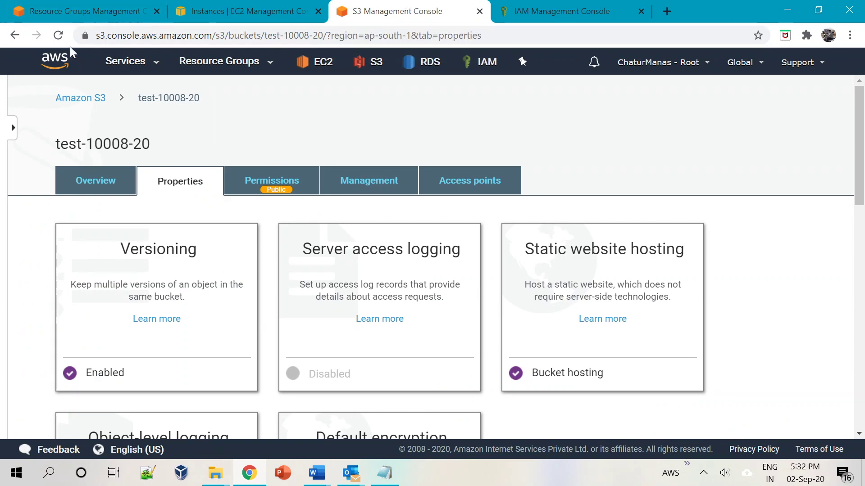
pyautogui.click(58, 35)
pyautogui.scroll(-6, 308, 251)
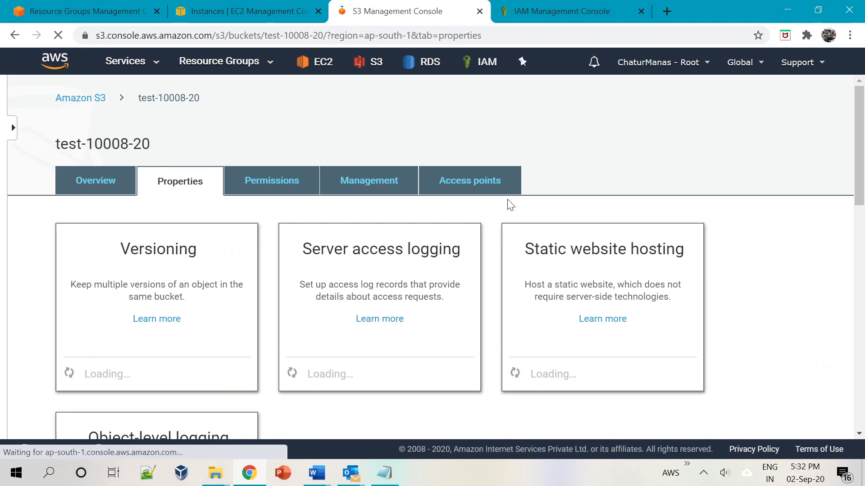
pyautogui.moveTo(860, 145); pyautogui.dragTo(861, 302)
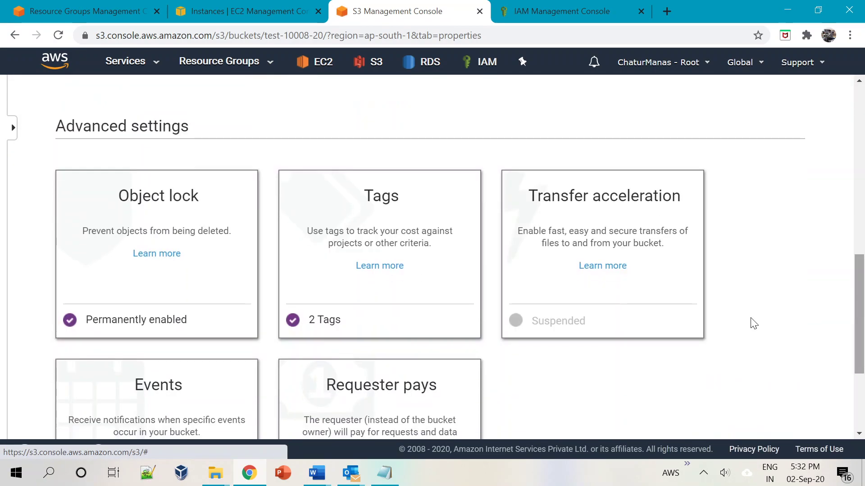
pyautogui.click(320, 228)
pyautogui.click(451, 297)
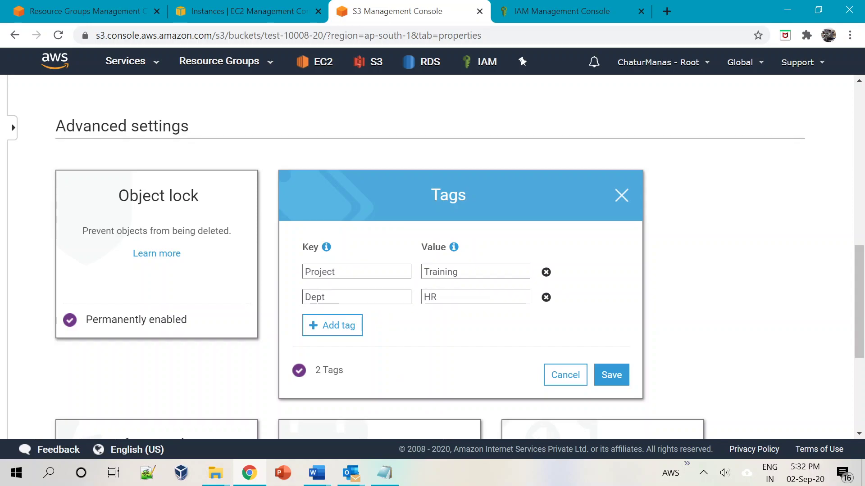
pyautogui.click(571, 382)
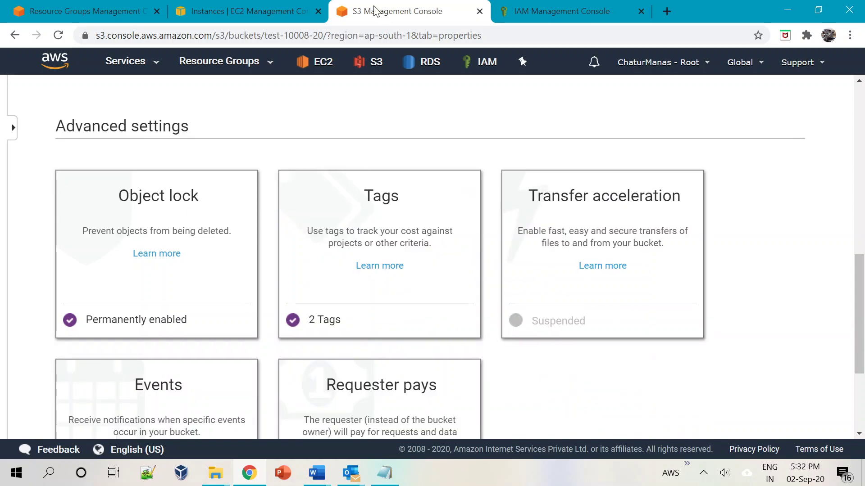
# Refresh the EC2 instances list to check the Dept tag on both instances, and return to the Tag Editor.
pyautogui.click(272, 10)
pyautogui.click(798, 99)
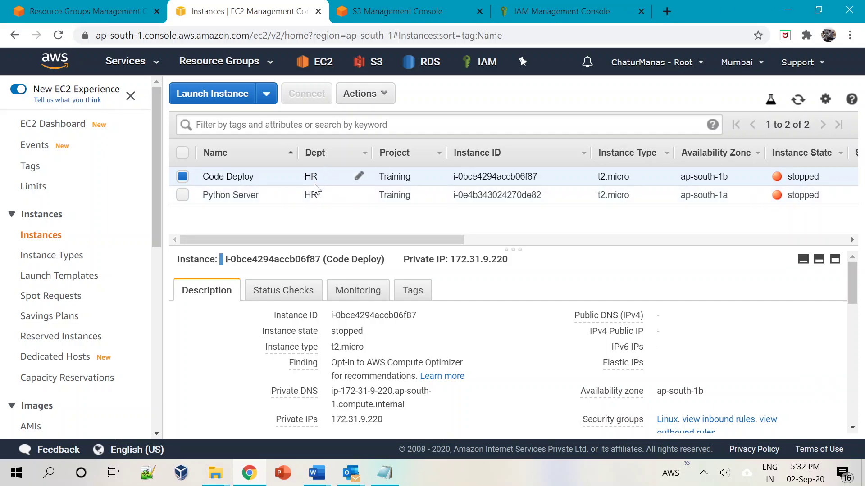
pyautogui.click(51, 5)
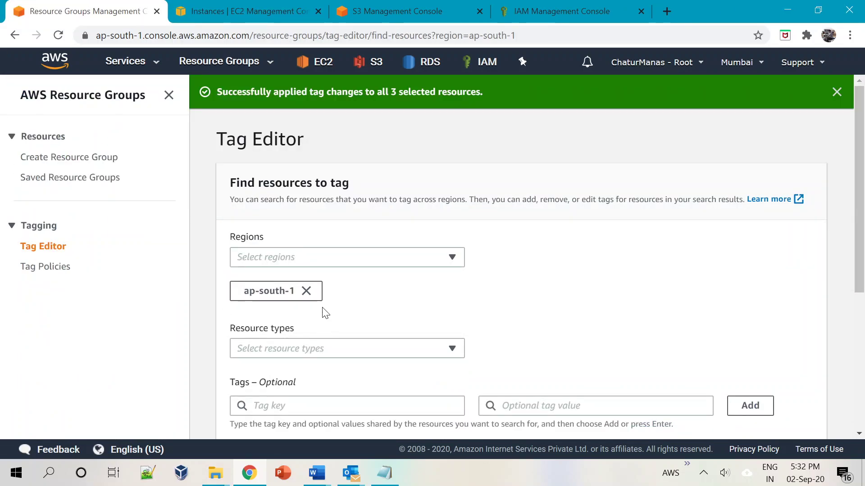
# Set the resource type of a new Tag Editor search to AWS::EC2::Instance.
pyautogui.moveTo(860, 189); pyautogui.dragTo(849, 414)
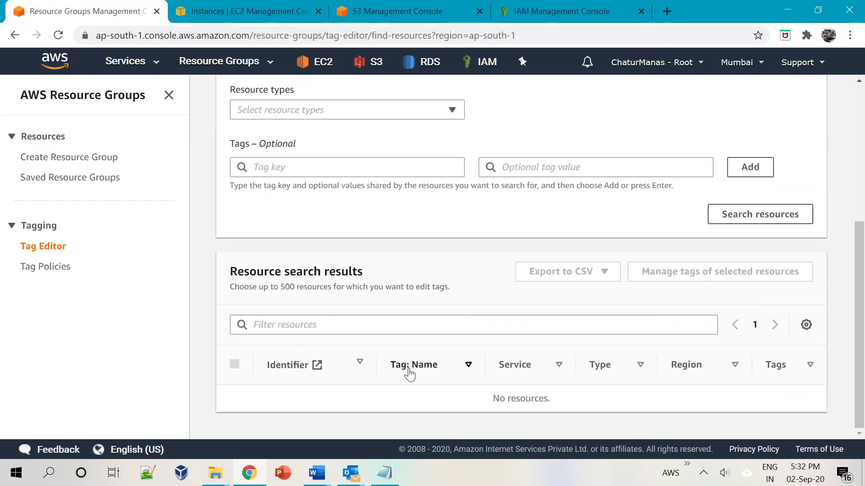
pyautogui.click(340, 112)
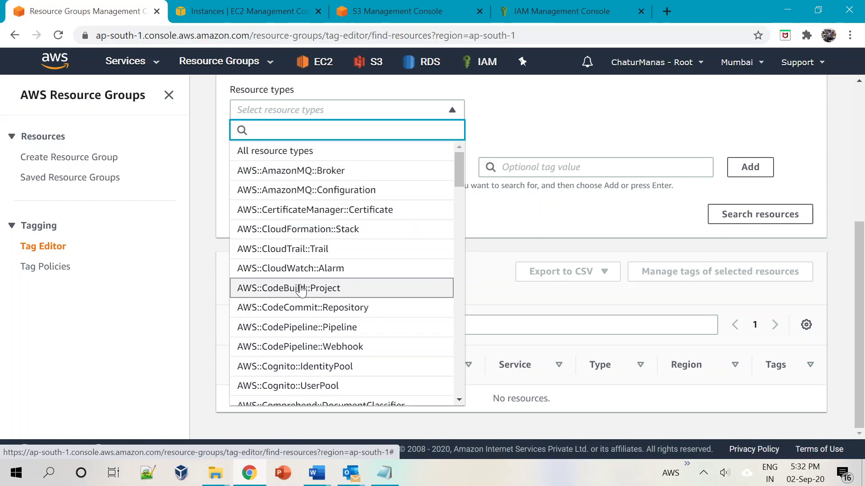
pyautogui.write('ec2')
pyautogui.click(299, 226)
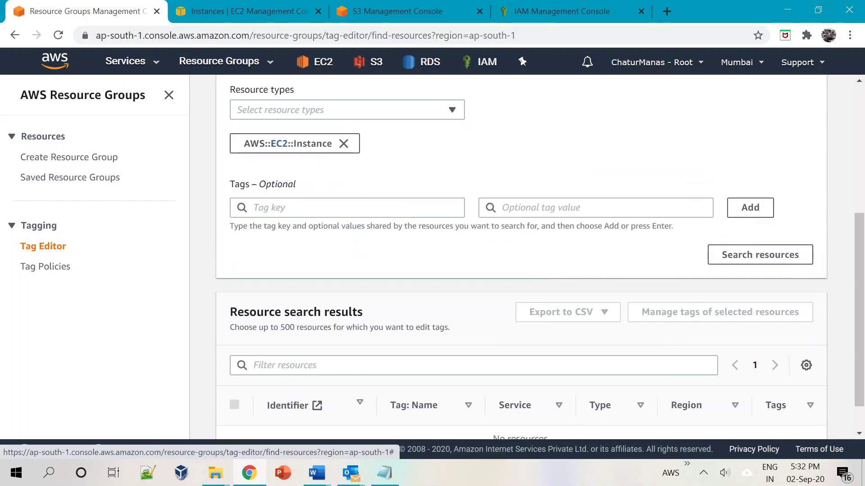
# Add a tag filter with key Project and value Training to the EC2 instance search.
pyautogui.click(315, 208)
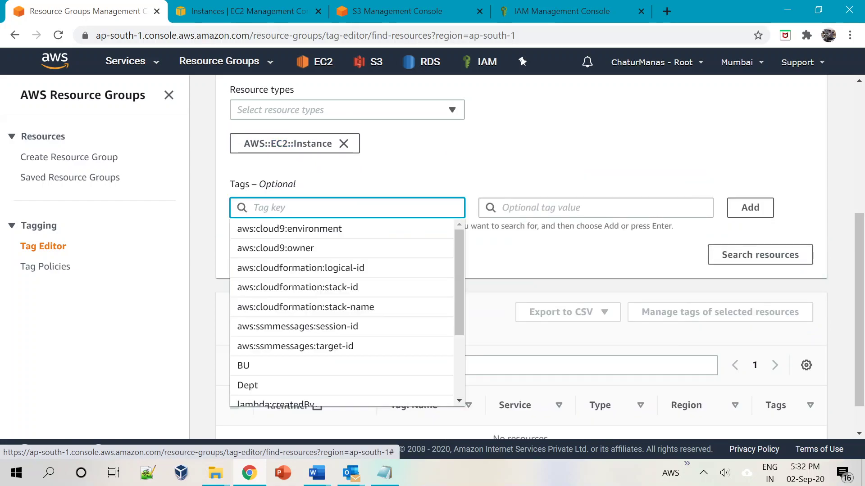
pyautogui.write('project')
pyautogui.click(256, 231)
pyautogui.write('Train')
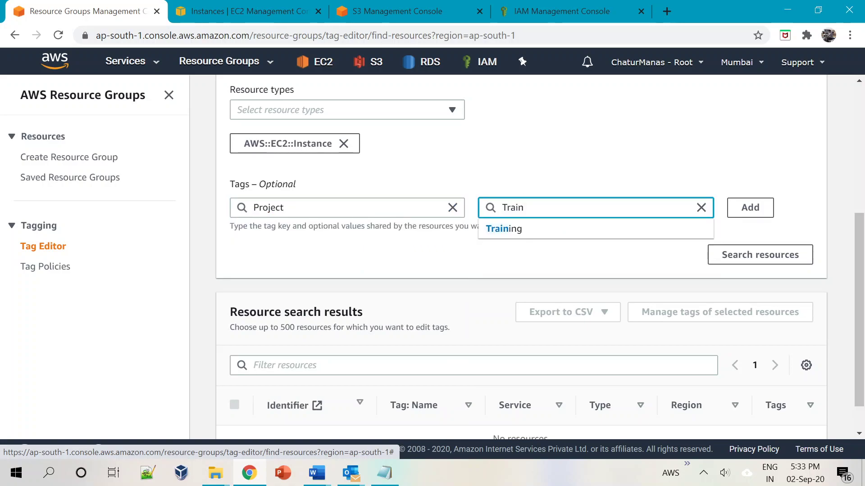
pyautogui.click(508, 230)
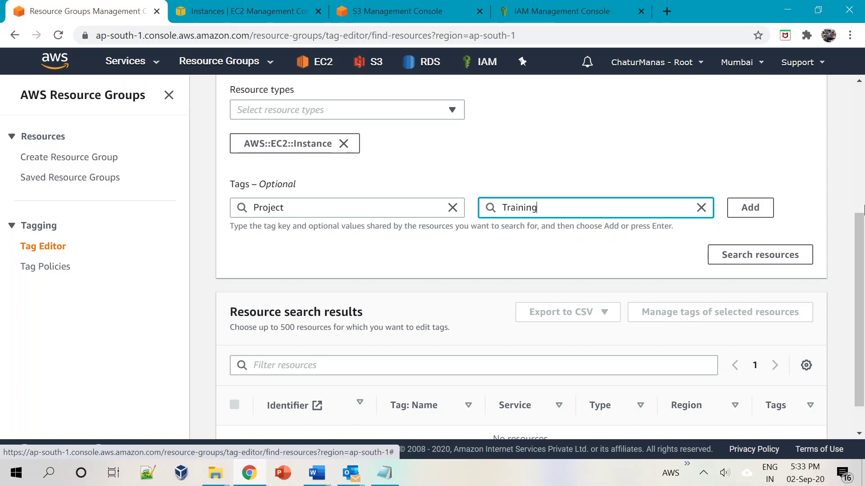
pyautogui.click(766, 210)
# Run the resource search and open only the Python Server instance for tag management.
pyautogui.click(760, 295)
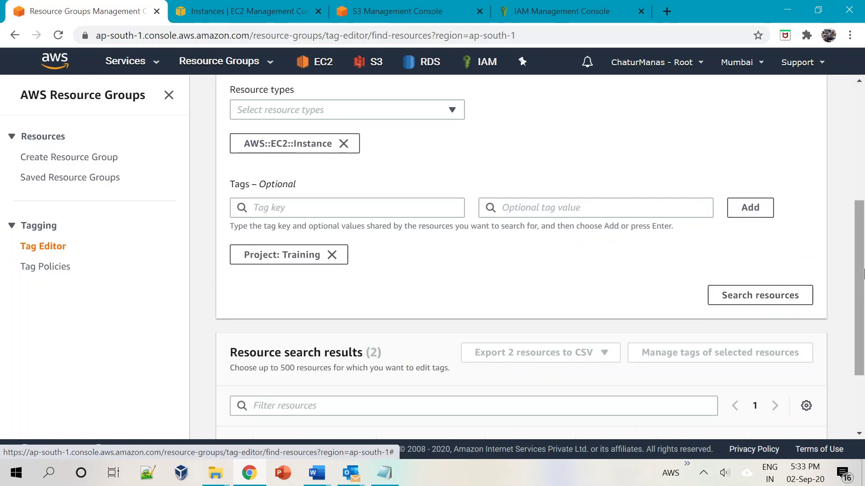
pyautogui.scroll(-3, 858, 433)
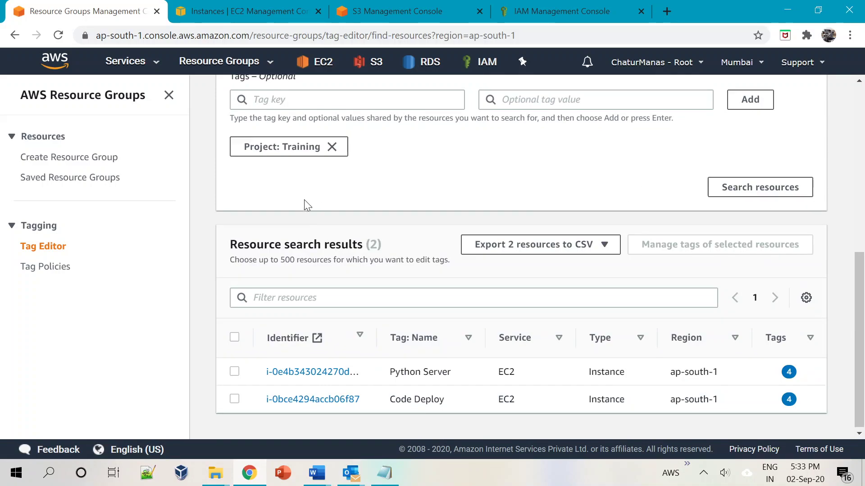
pyautogui.scroll(1, 304, 201)
pyautogui.scroll(-1, 305, 203)
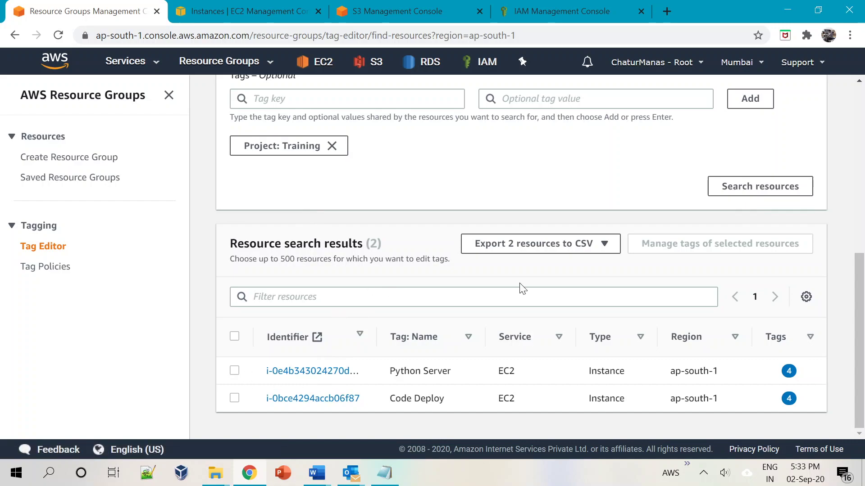
pyautogui.click(235, 372)
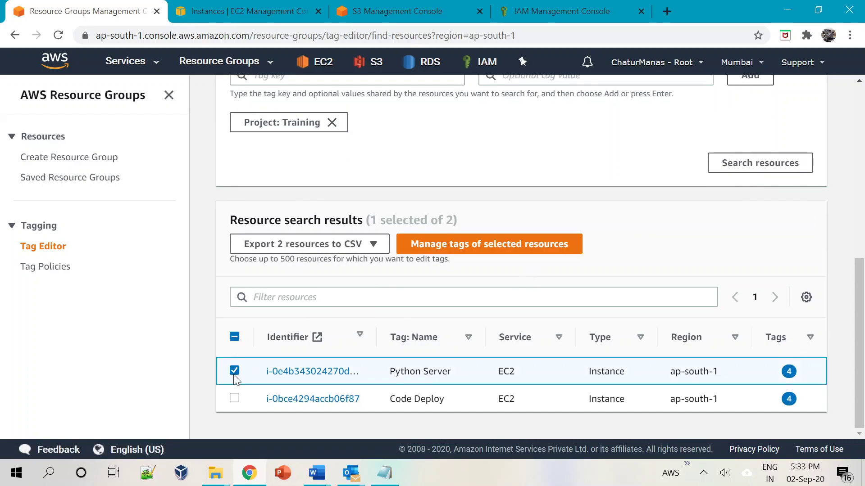
pyautogui.click(520, 246)
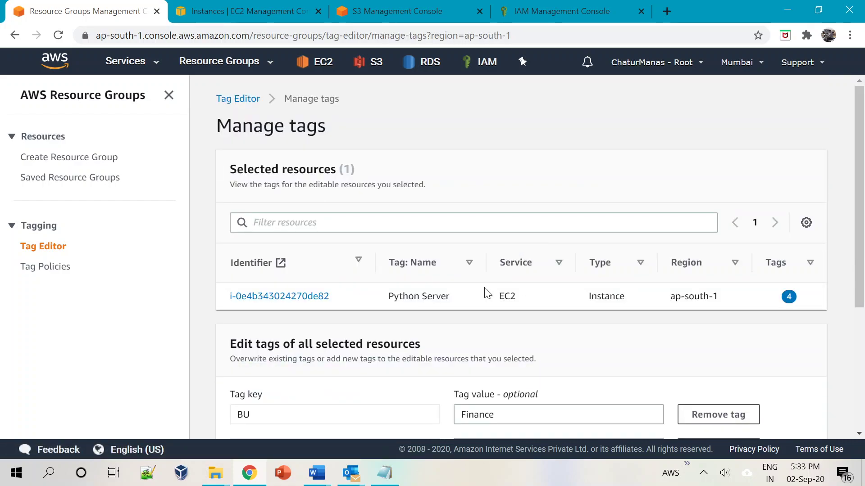
# Remove the Dept tag from the Python Server instance and apply the tag change.
pyautogui.scroll(-4, 488, 293)
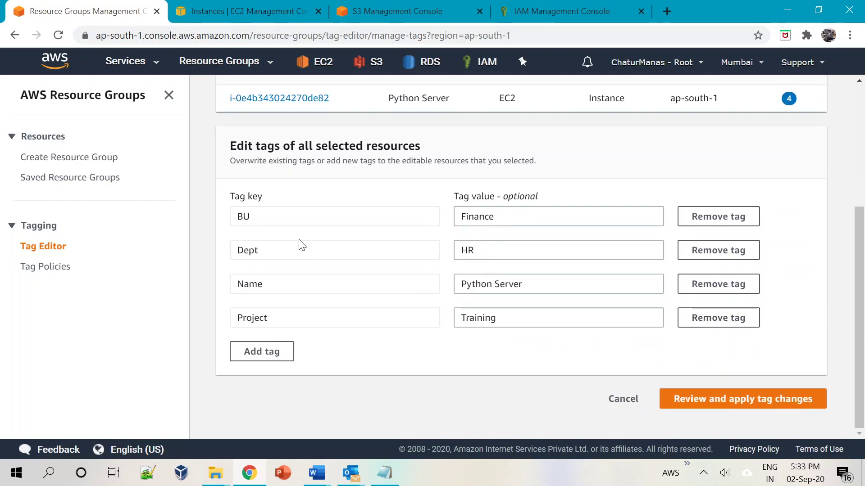
pyautogui.click(718, 254)
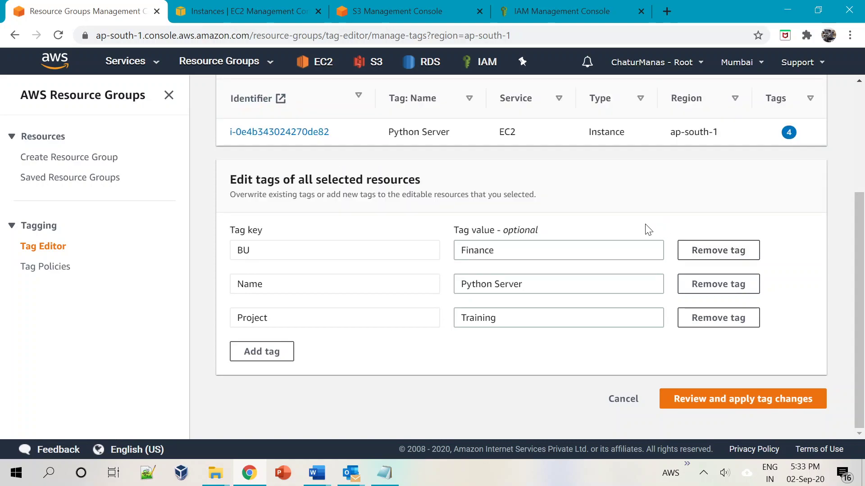
pyautogui.click(717, 405)
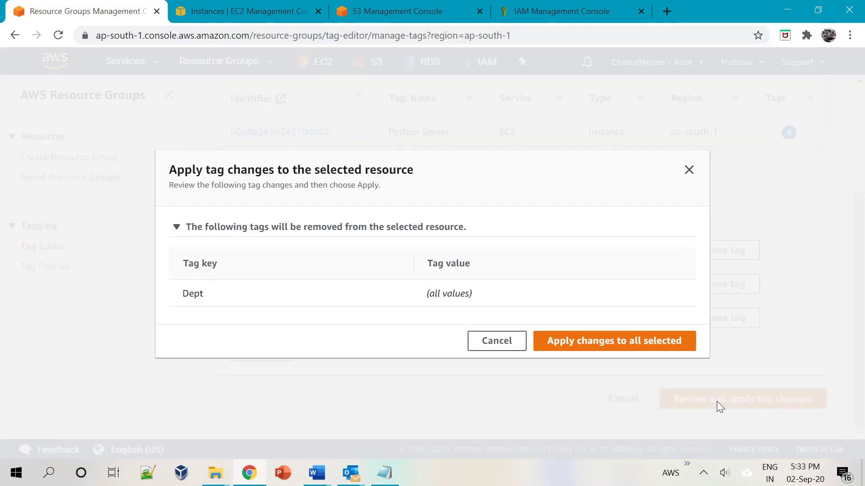
pyautogui.click(610, 342)
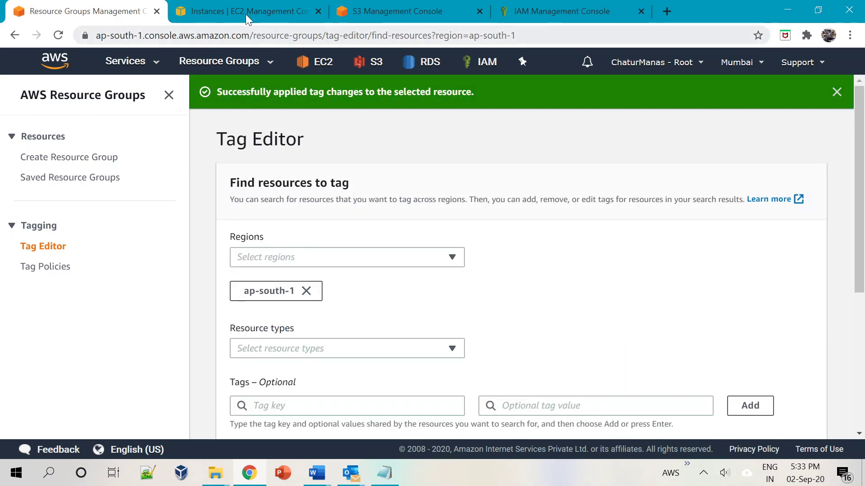
# Refresh the EC2 instances list to check Python Server's Dept tag, and return to the Tag Editor.
pyautogui.click(253, 10)
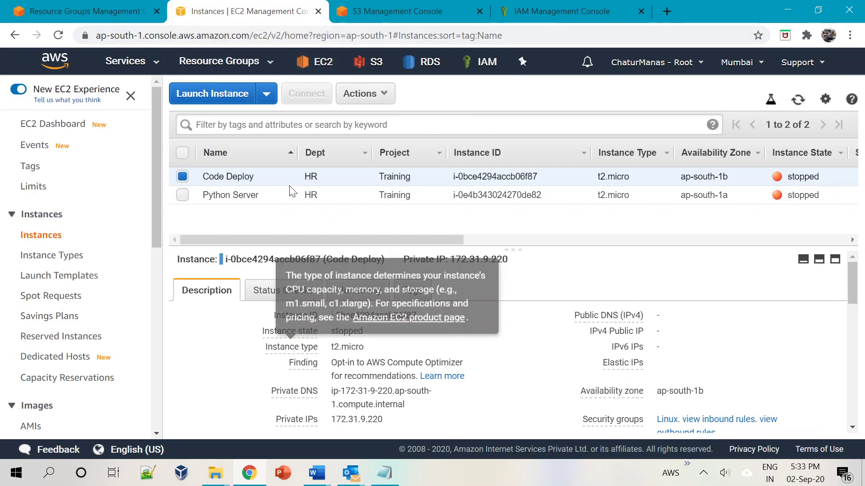
pyautogui.click(798, 99)
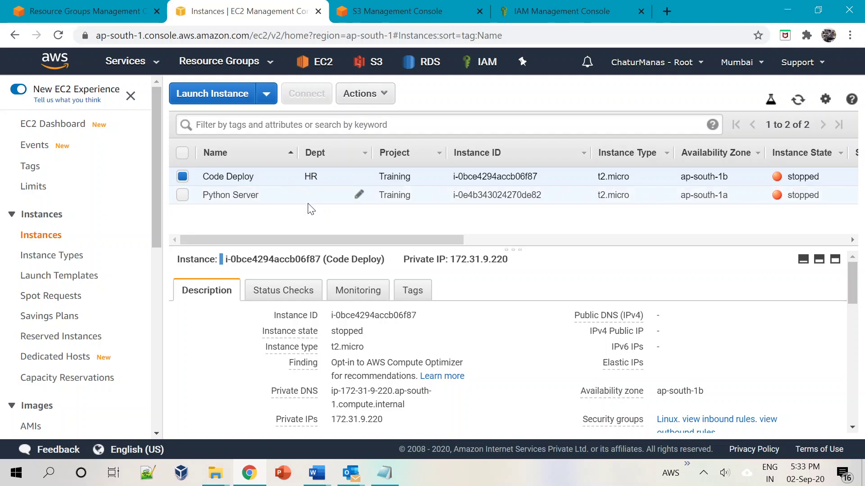
pyautogui.click(72, 11)
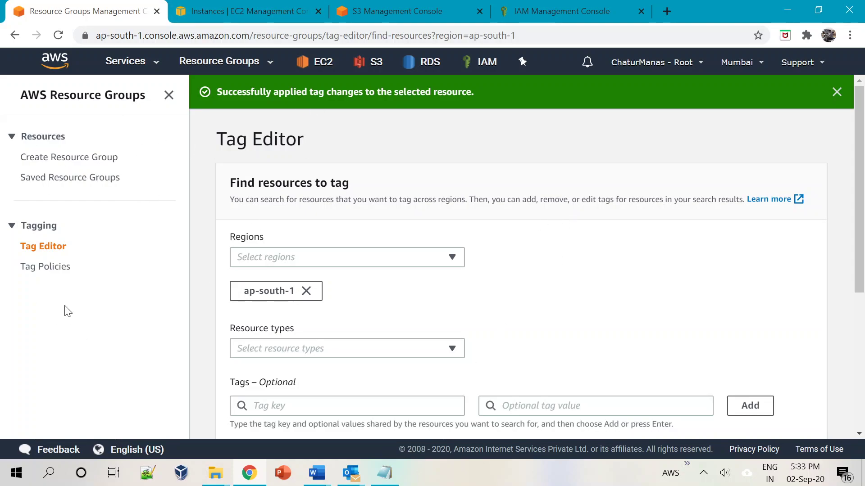
# Open the tag policies for this AWS account and check the EC2 instances' Project tags against the effective policy.
pyautogui.click(43, 269)
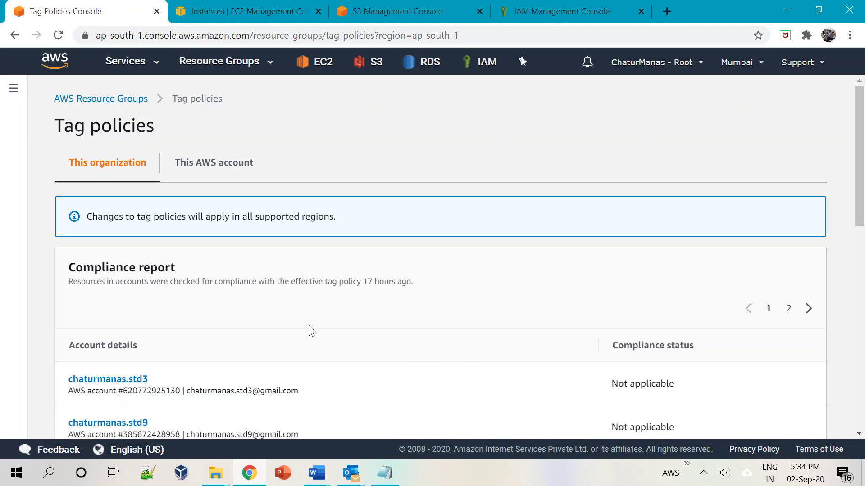
pyautogui.click(196, 169)
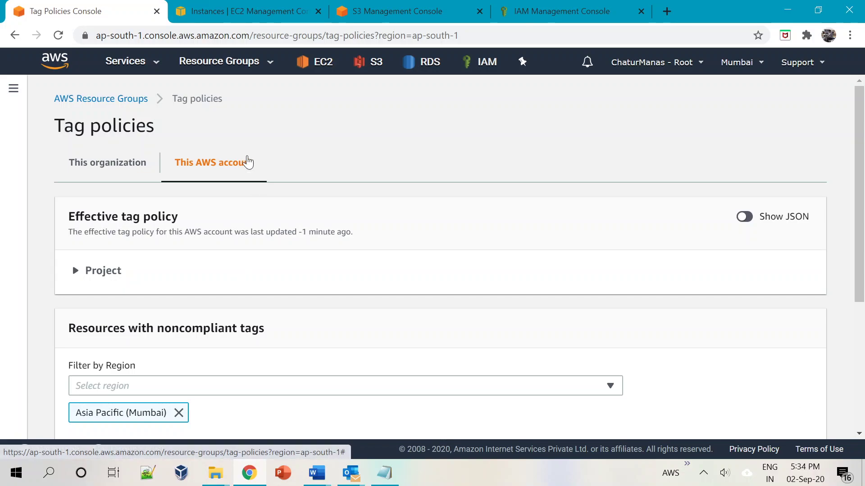
pyautogui.click(232, 6)
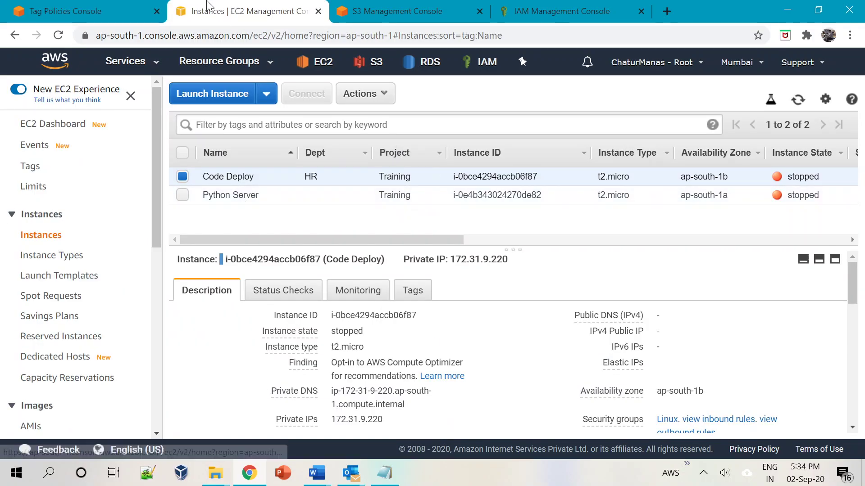
pyautogui.click(59, 10)
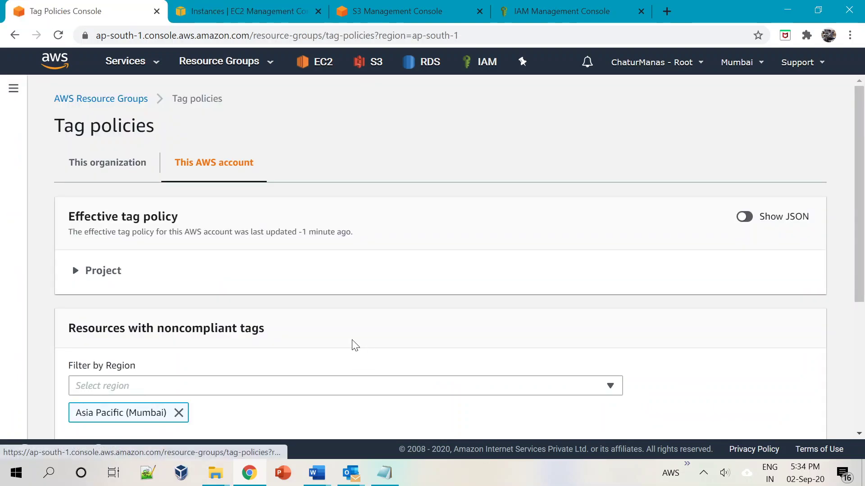
pyautogui.click(251, 7)
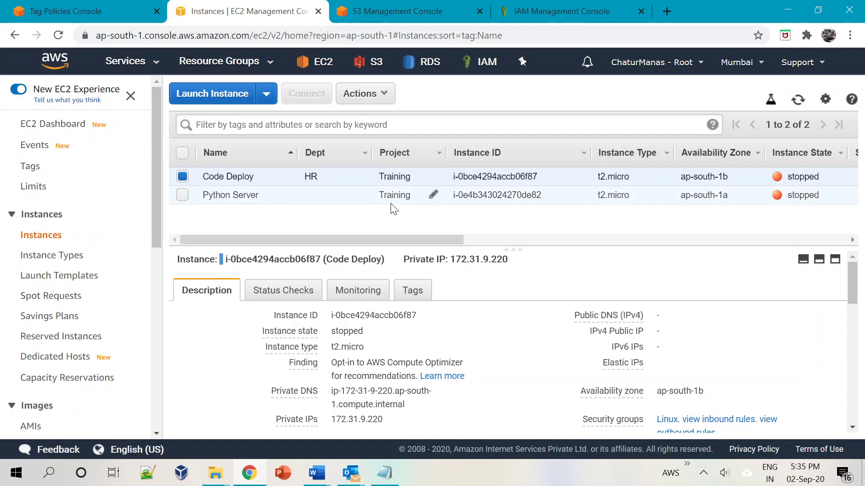
pyautogui.click(78, 11)
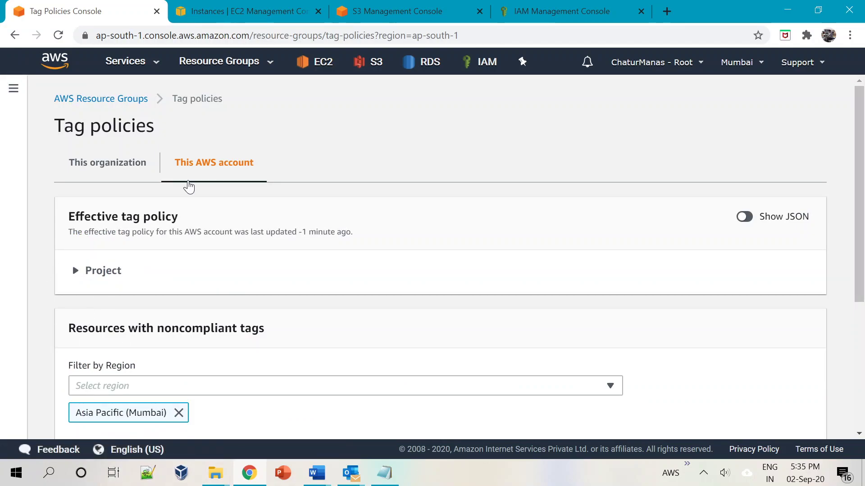
# Reopen Tag Policies and examine the effective tag policy and noncompliant-tag section for this AWS account.
pyautogui.click(14, 92)
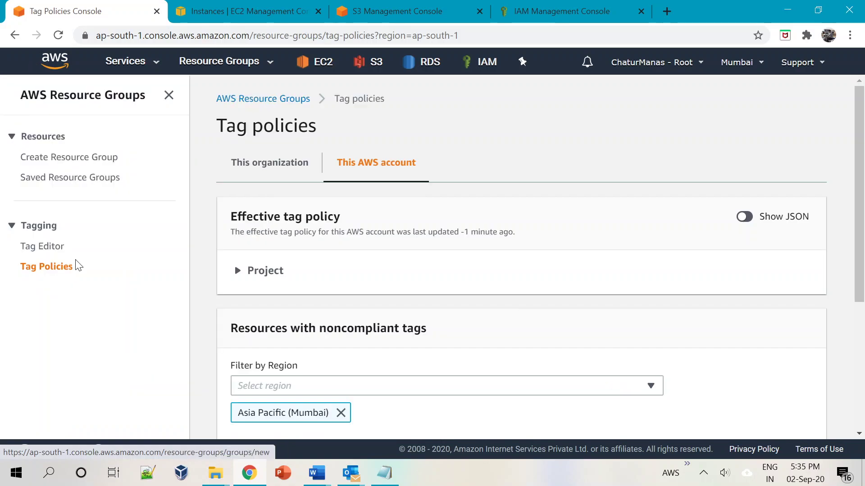
pyautogui.click(34, 270)
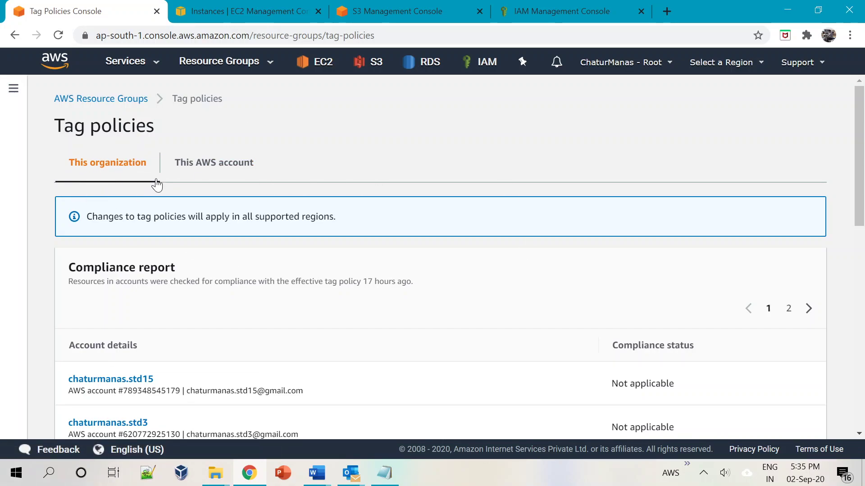
pyautogui.click(193, 165)
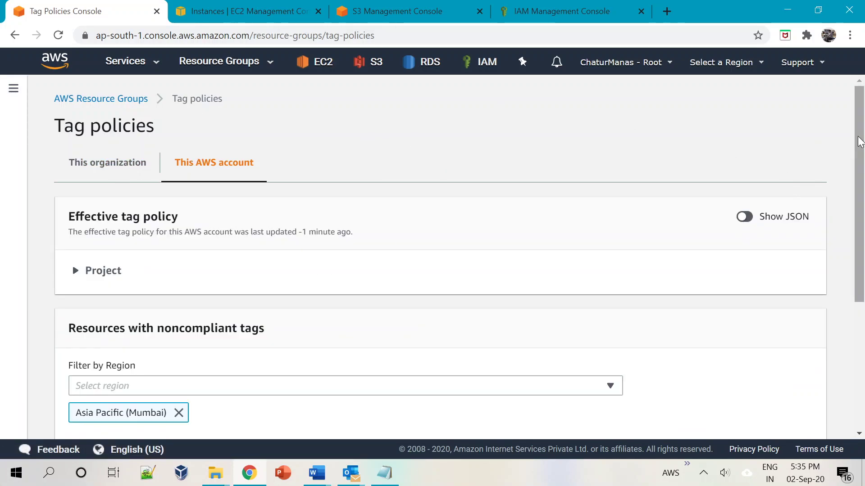
pyautogui.scroll(-1, 177, 174)
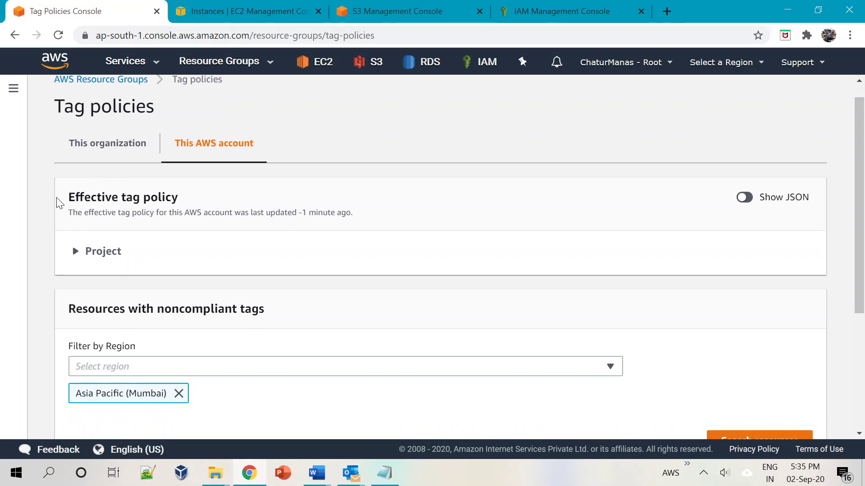
# Expand the Project key in the account's effective tag policy to review its allowed tag values.
pyautogui.moveTo(55, 198); pyautogui.dragTo(234, 201)
pyautogui.click(303, 202)
pyautogui.click(99, 257)
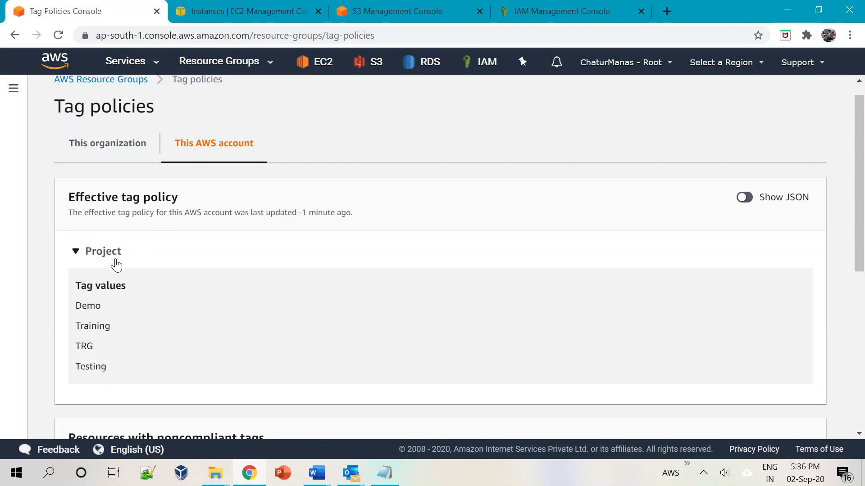
pyautogui.scroll(-2, 112, 264)
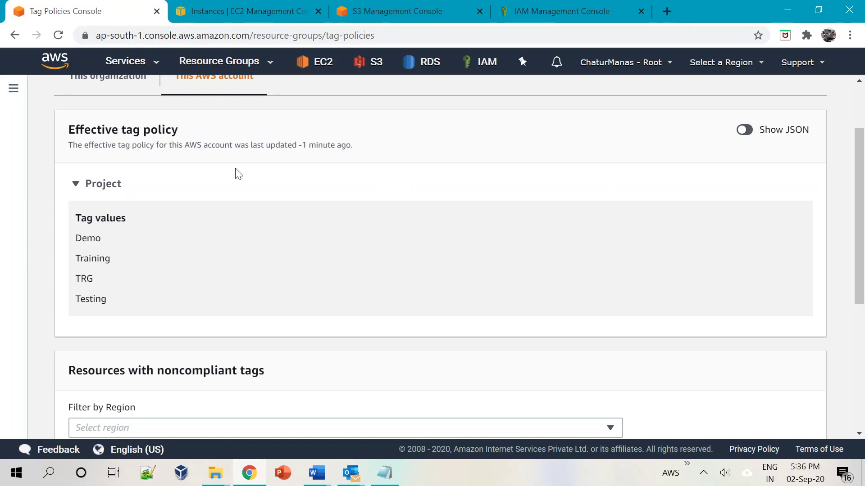
# Check the search results for noncompliant resources with the region filter kept at Asia Pacific (Mumbai).
pyautogui.moveTo(858, 257); pyautogui.dragTo(862, 350)
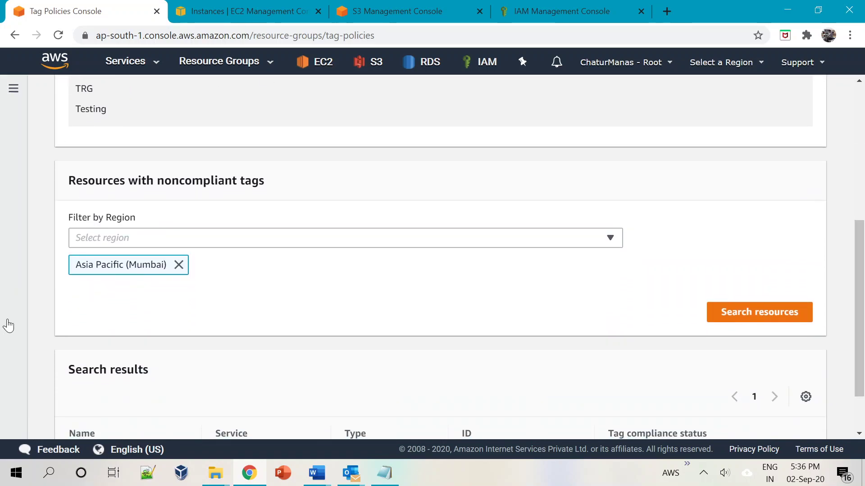
pyautogui.click(172, 244)
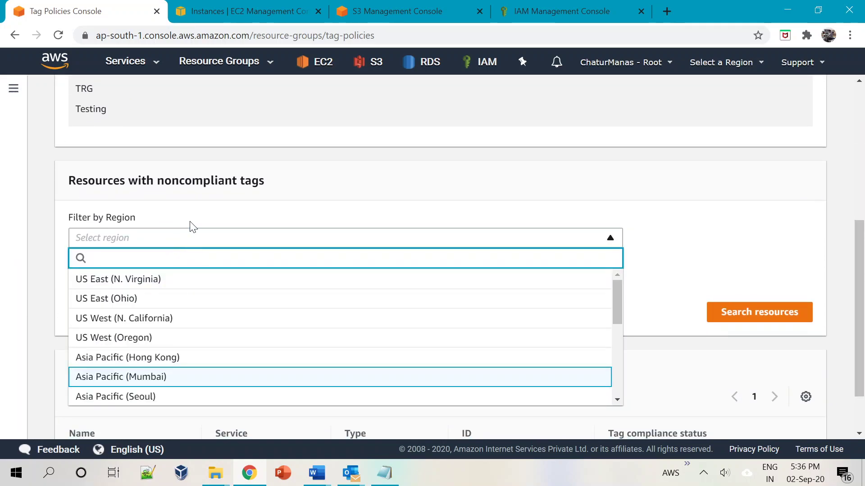
pyautogui.press('Return')
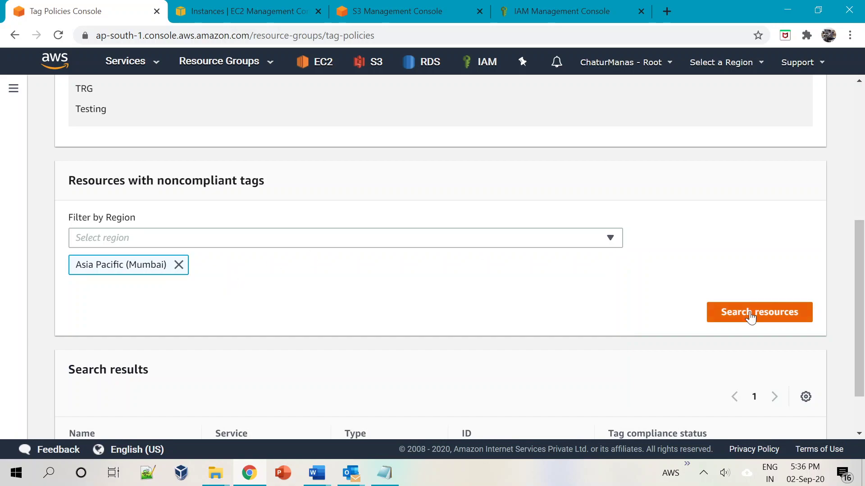
pyautogui.moveTo(861, 302); pyautogui.dragTo(855, 427)
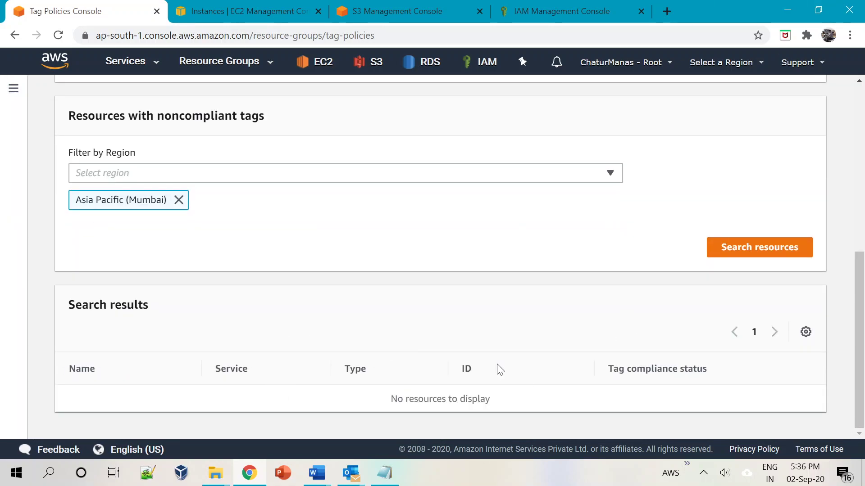
pyautogui.moveTo(863, 313); pyautogui.dragTo(860, 423)
pyautogui.moveTo(861, 286); pyautogui.dragTo(860, 119)
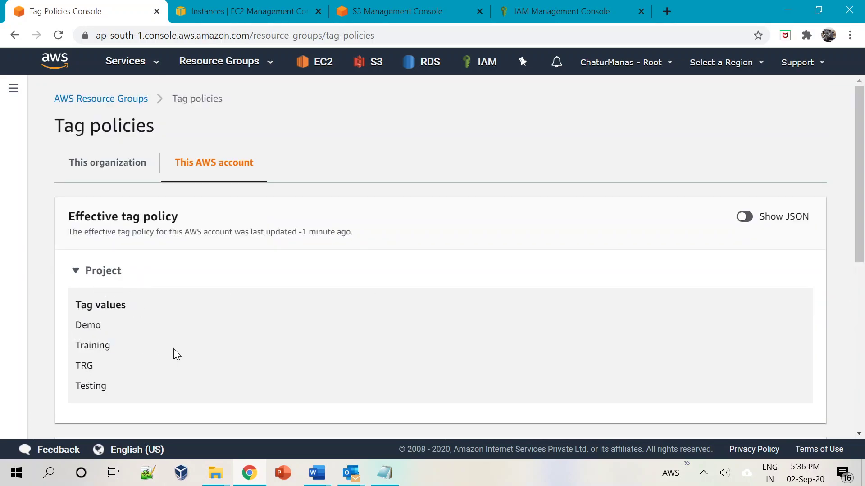
# In the EC2 instances list, set the Project tag of the Python Server instance to Trg.
pyautogui.click(243, 10)
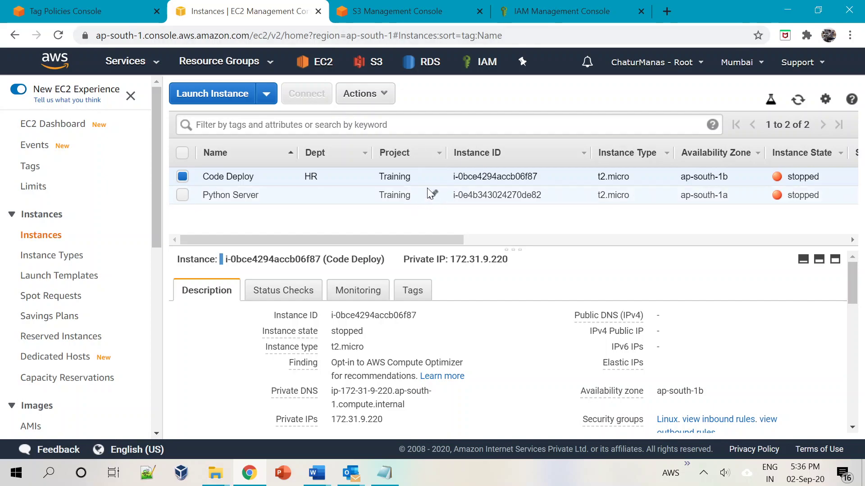
pyautogui.click(433, 195)
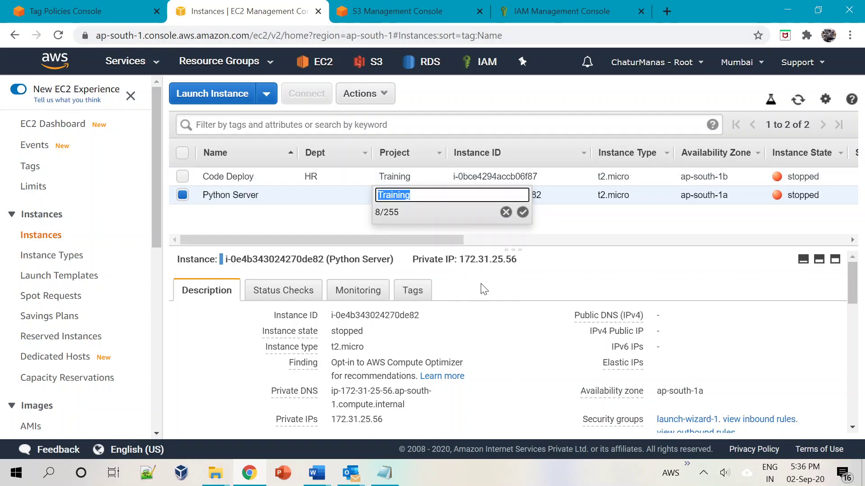
pyautogui.press('End')
pyautogui.press('BackSpace')
pyautogui.press('BackSpace')
pyautogui.press('BackSpace')
pyautogui.press('BackSpace')
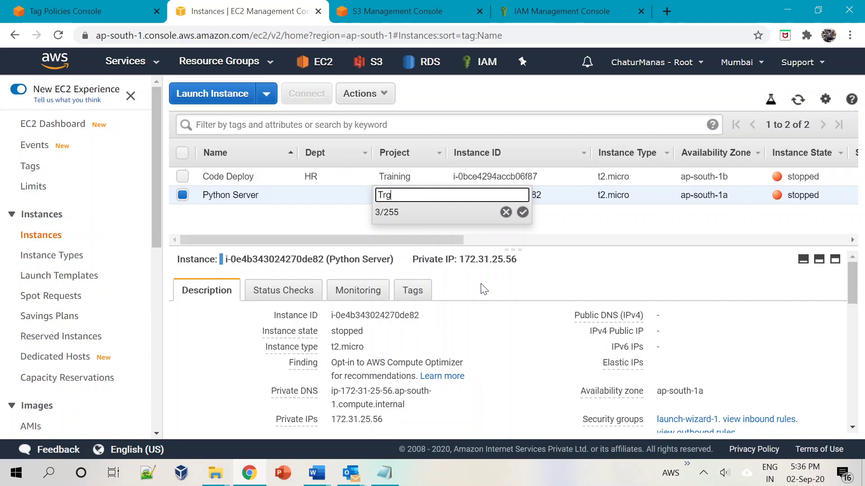
pyautogui.click(524, 215)
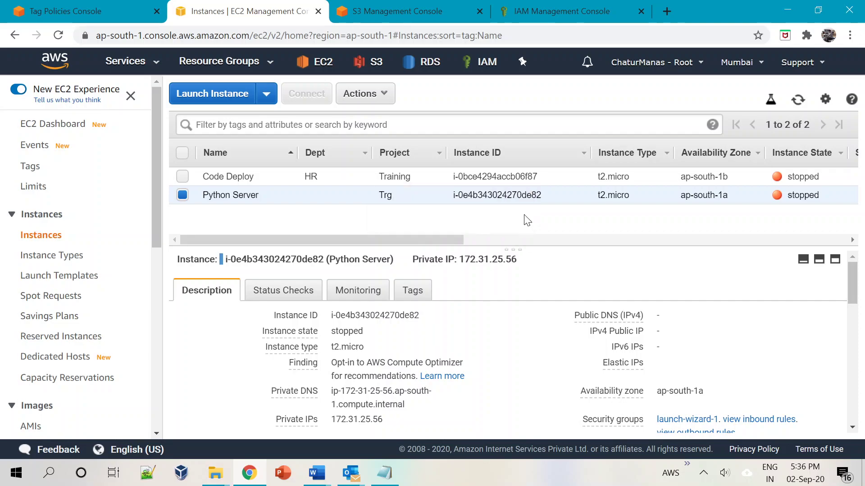
# Reload the tag policies page and check this AWS account's list of resources with noncompliant tags.
pyautogui.click(43, 5)
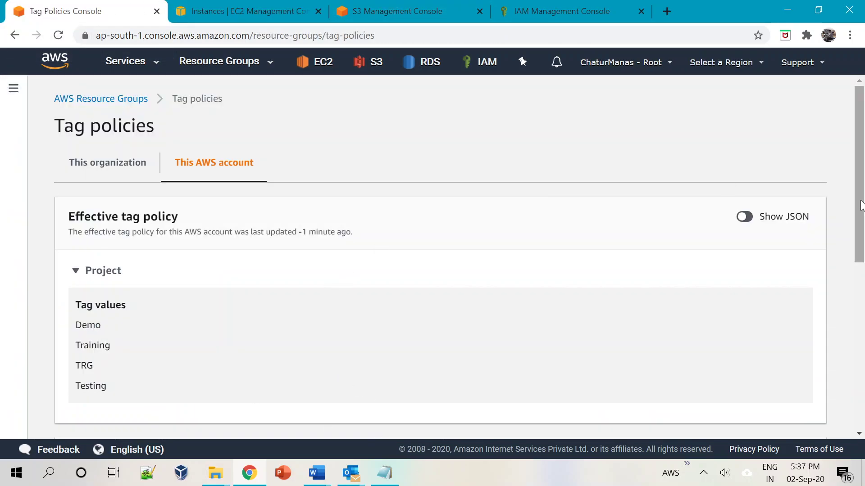
pyautogui.scroll(-10, 836, 435)
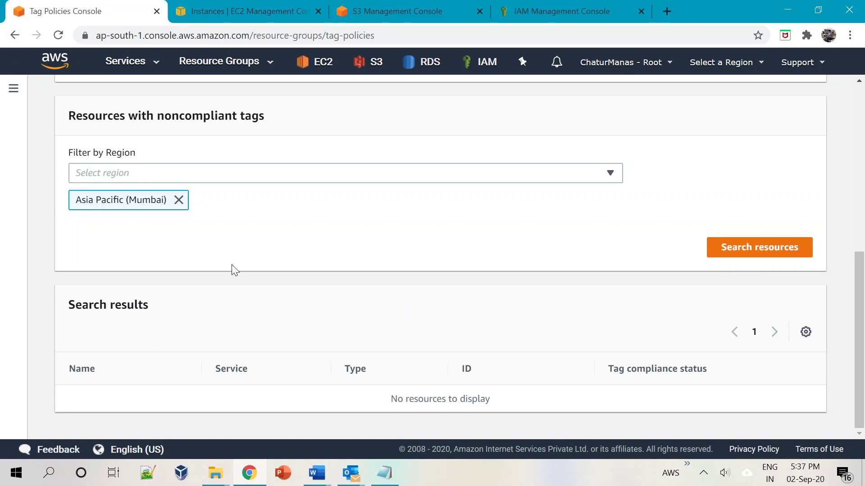
pyautogui.click(58, 35)
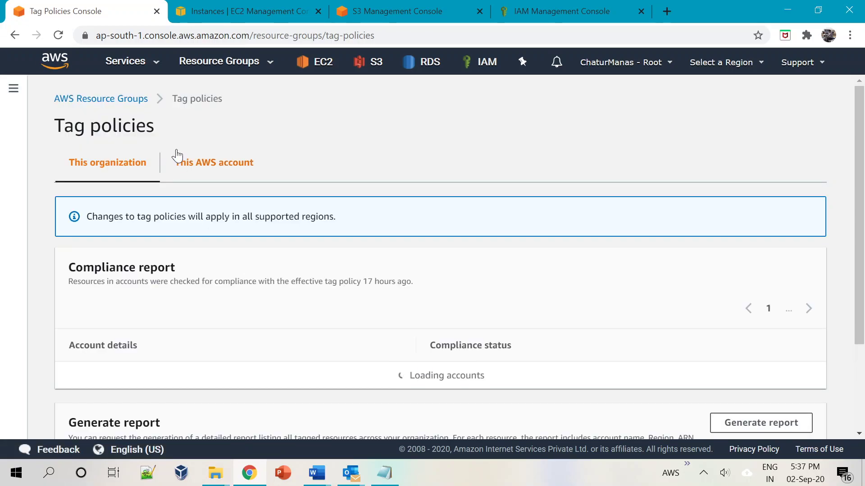
pyautogui.click(188, 163)
pyautogui.scroll(-3, 248, 258)
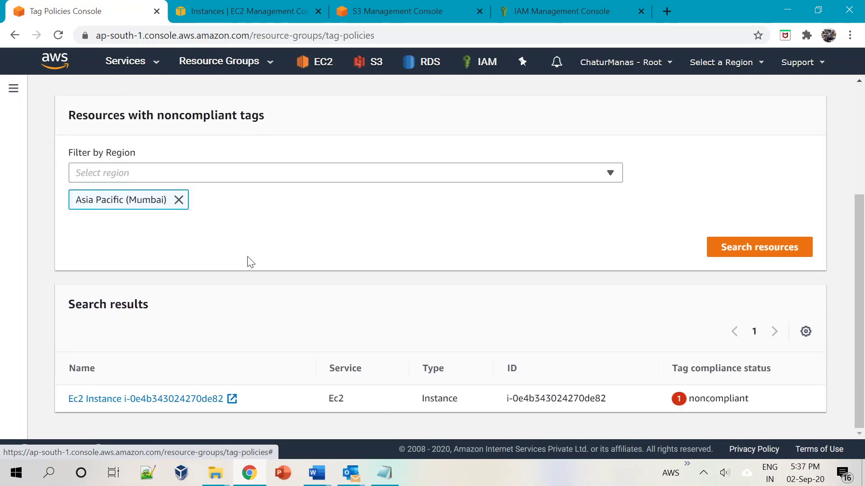
pyautogui.scroll(-1, 337, 325)
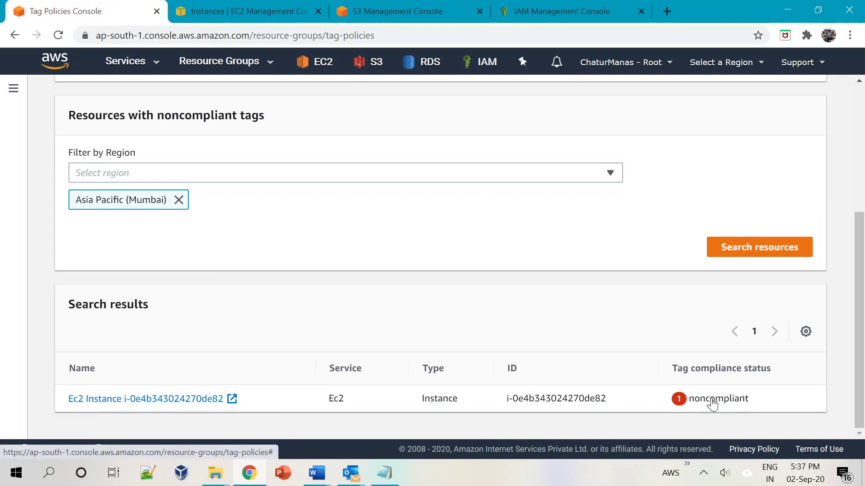
# View the compliance details of the noncompliant EC2 instance, examine each tag key and value, and close the details.
pyautogui.click(679, 403)
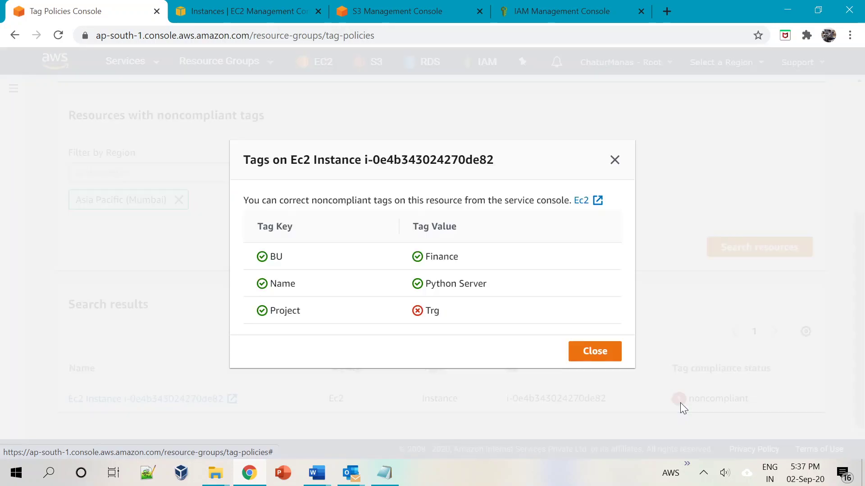
pyautogui.moveTo(267, 257); pyautogui.dragTo(332, 257)
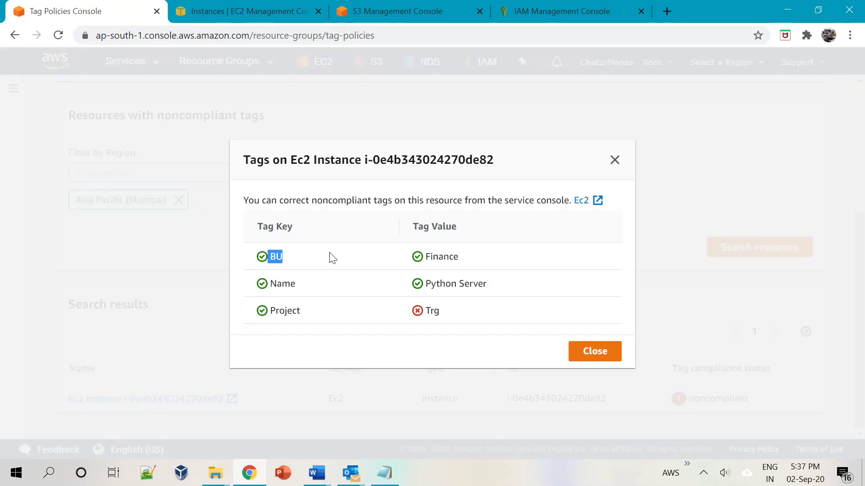
pyautogui.click(486, 259)
pyautogui.doubleClick(474, 258)
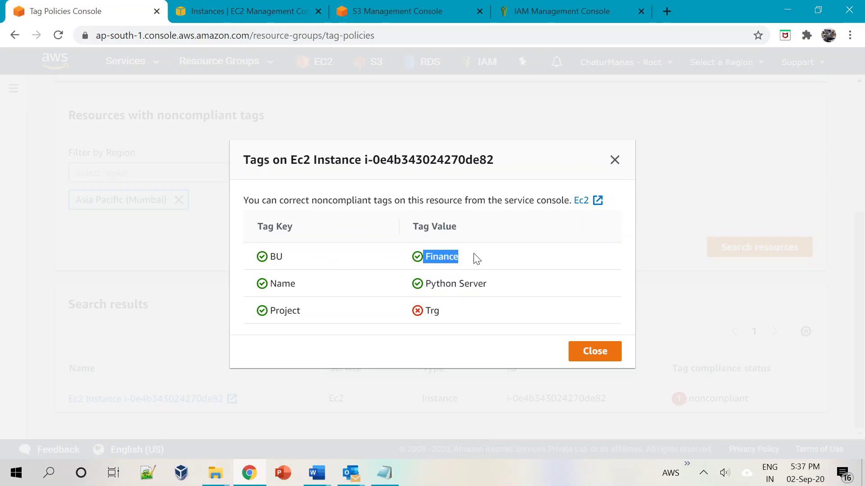
pyautogui.doubleClick(293, 284)
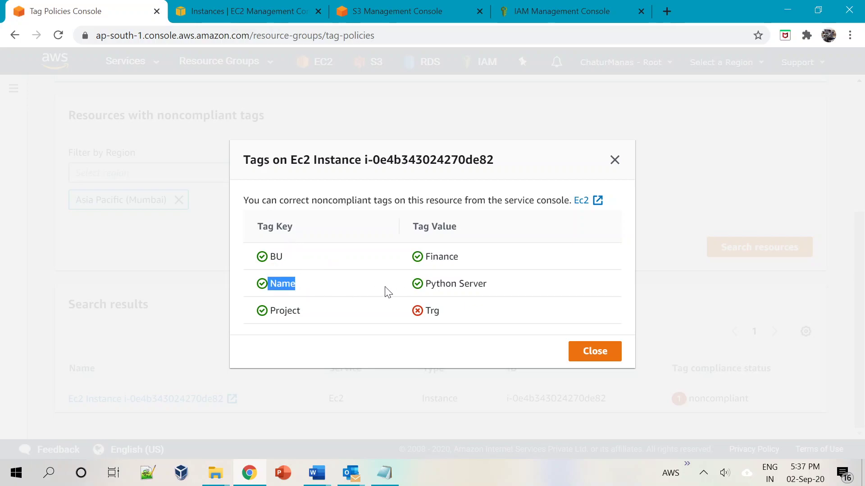
pyautogui.moveTo(426, 284); pyautogui.dragTo(491, 286)
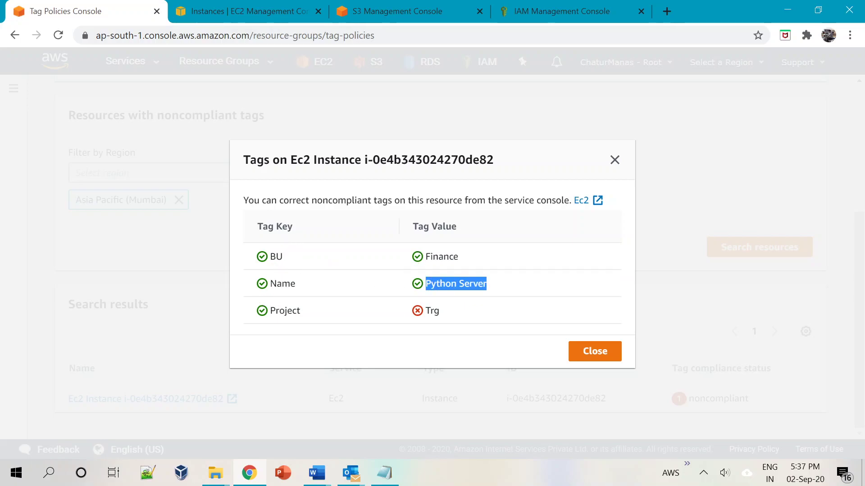
pyautogui.moveTo(269, 321); pyautogui.dragTo(297, 311)
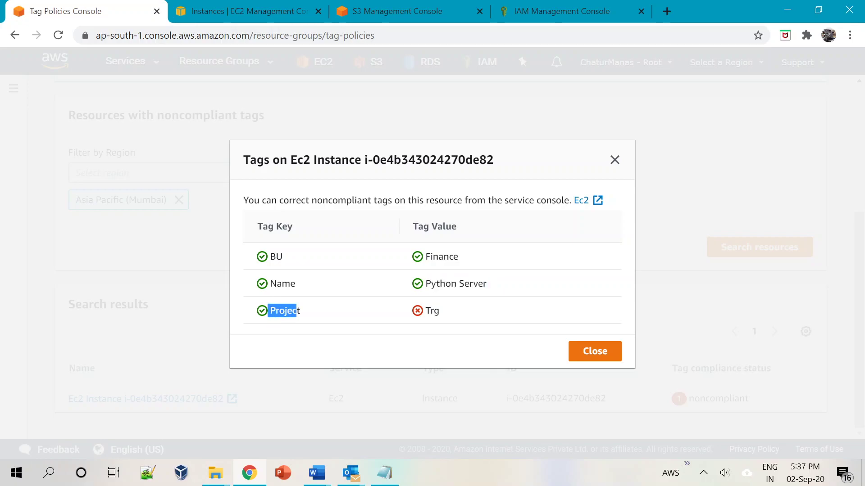
pyautogui.moveTo(446, 315); pyautogui.dragTo(404, 312)
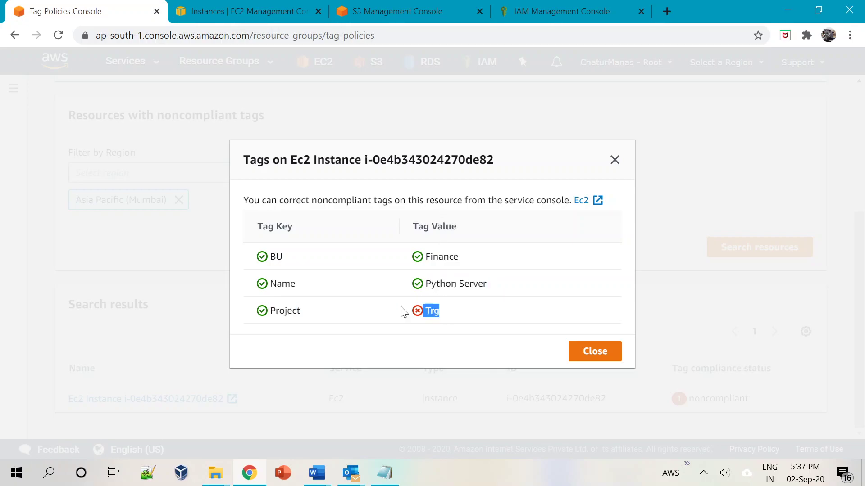
pyautogui.click(612, 353)
# Expand the Project key in the effective tag policy again and examine the allowed value TRG.
pyautogui.scroll(1, 322, 343)
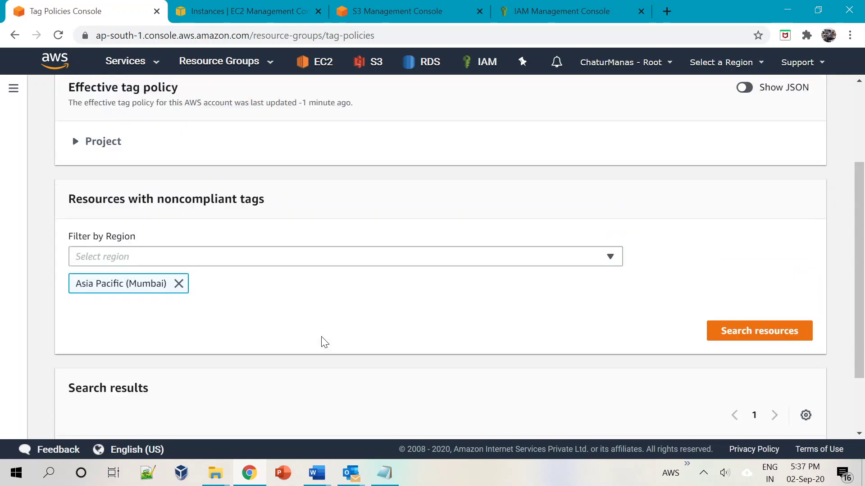
pyautogui.scroll(3, 322, 342)
pyautogui.click(74, 272)
pyautogui.scroll(-1, 101, 292)
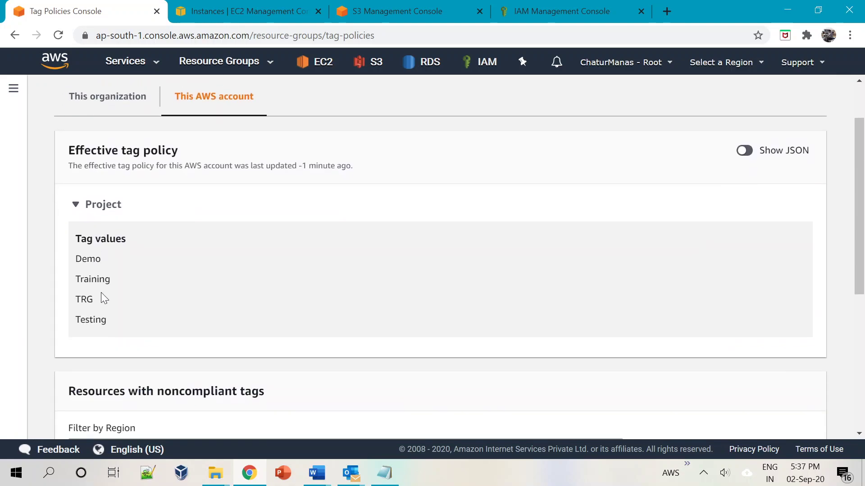
pyautogui.doubleClick(83, 297)
pyautogui.click(260, 277)
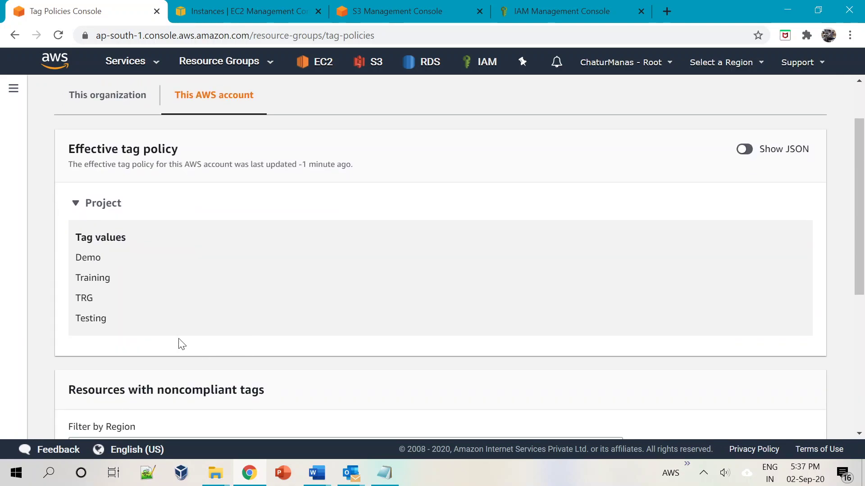
pyautogui.doubleClick(84, 297)
pyautogui.click(182, 299)
# Compare the noncompliant instance in the search results with the policy's allowed Project values.
pyautogui.moveTo(861, 214); pyautogui.dragTo(860, 334)
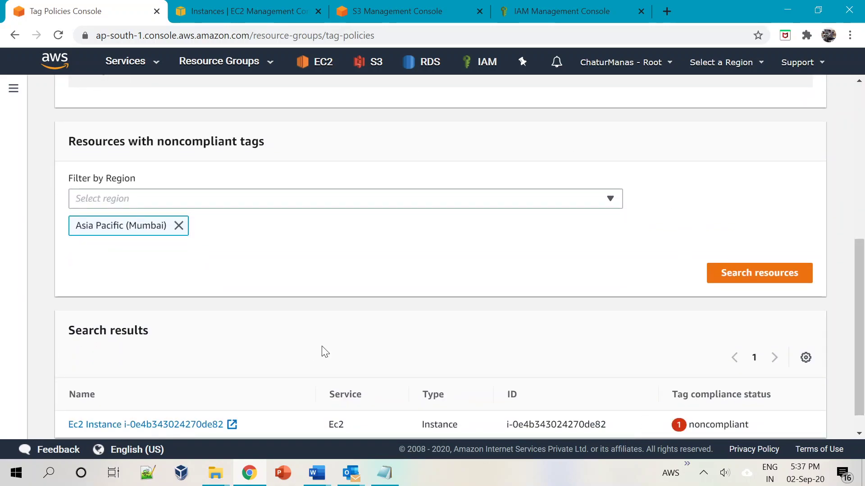
pyautogui.scroll(6, 325, 351)
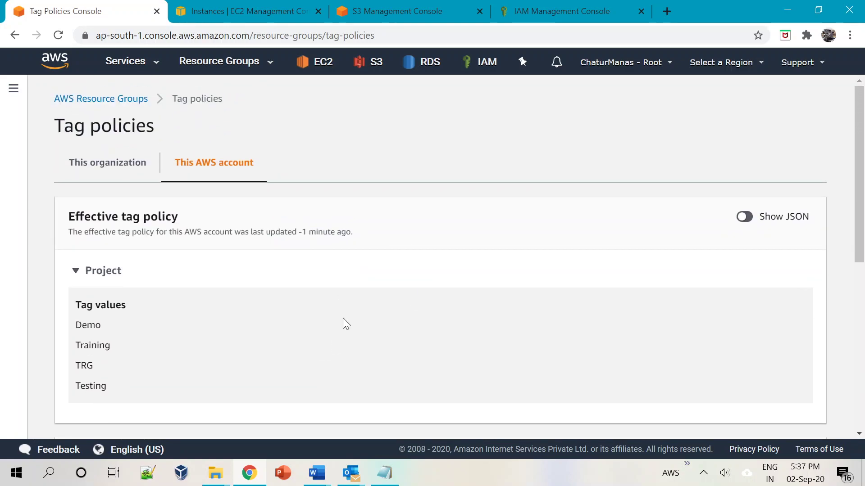
pyautogui.scroll(-6, 343, 319)
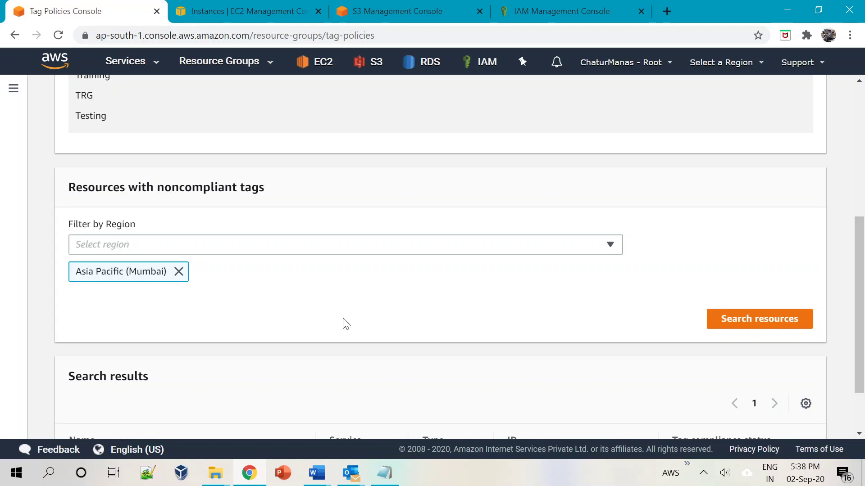
pyautogui.scroll(1, 197, 314)
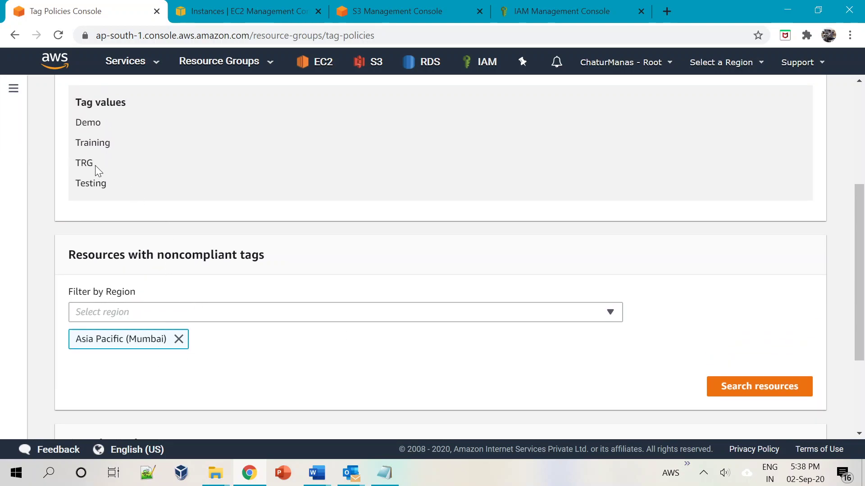
pyautogui.doubleClick(84, 163)
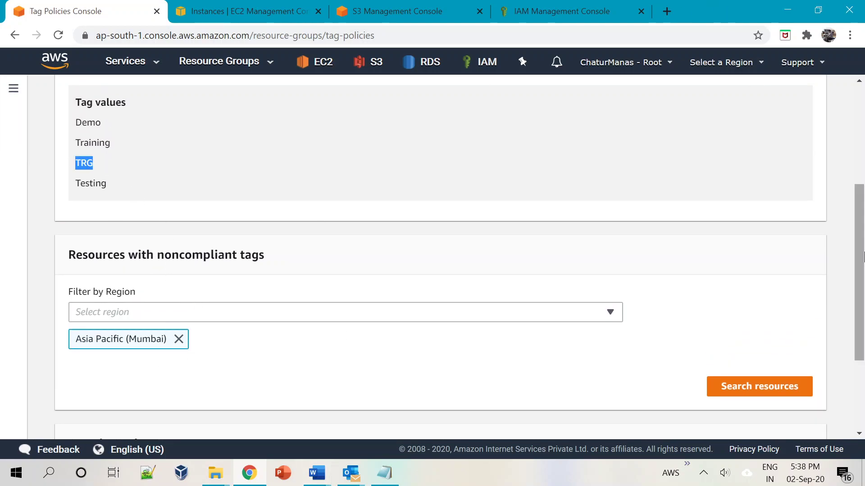
pyautogui.moveTo(862, 256); pyautogui.dragTo(860, 211)
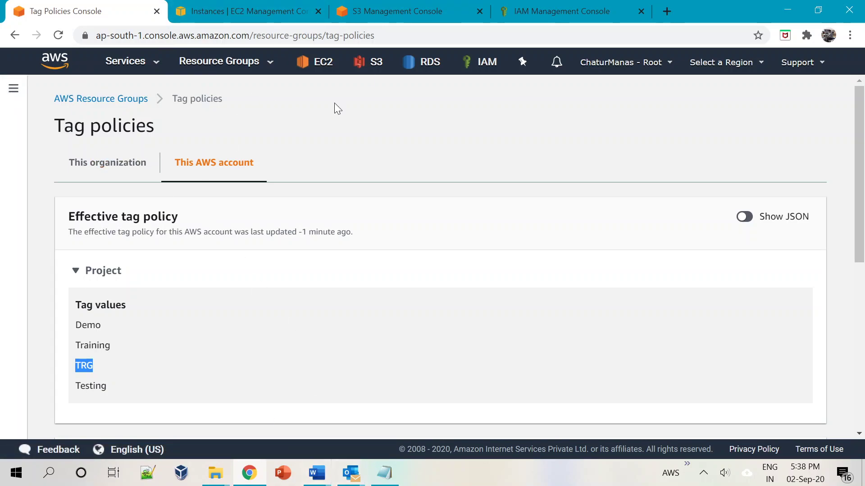
# Open the AWS Management Console in a new browser tab and go to the account's organization page.
pyautogui.rightClick(55, 62)
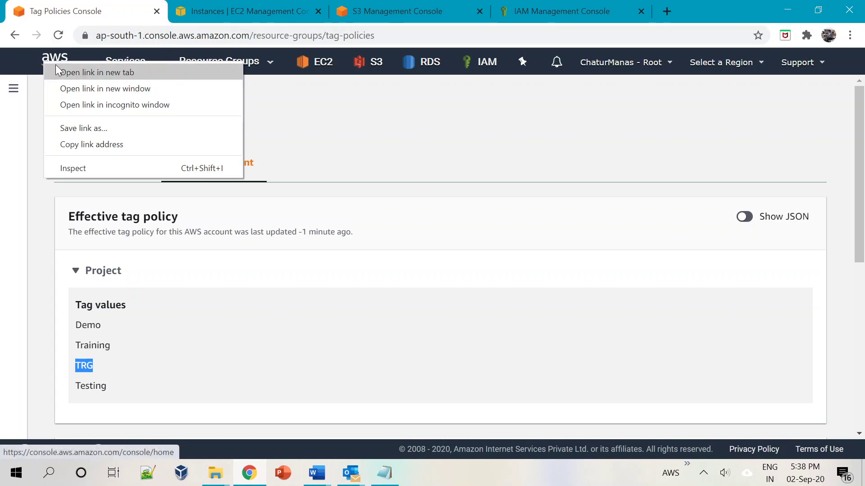
pyautogui.click(62, 71)
pyautogui.hotkey('ctrl', 'Tab')
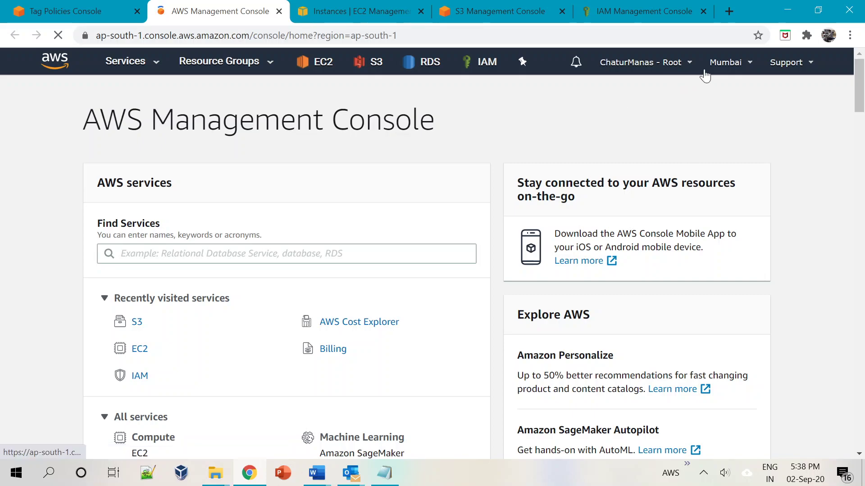
pyautogui.click(690, 67)
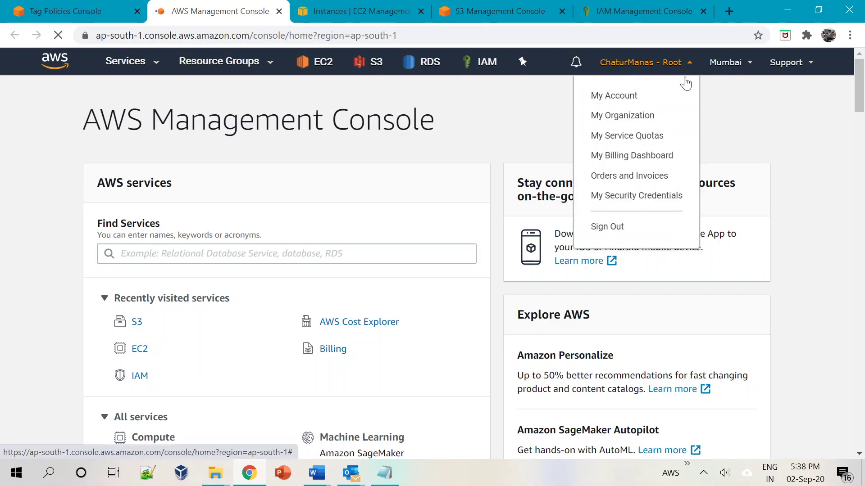
pyautogui.click(645, 116)
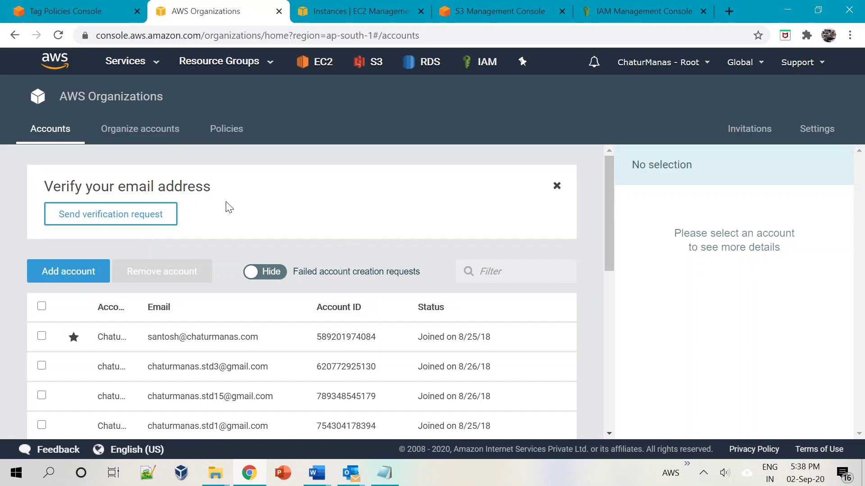
# Open the organization's list of tag policies from its policy types.
pyautogui.click(227, 130)
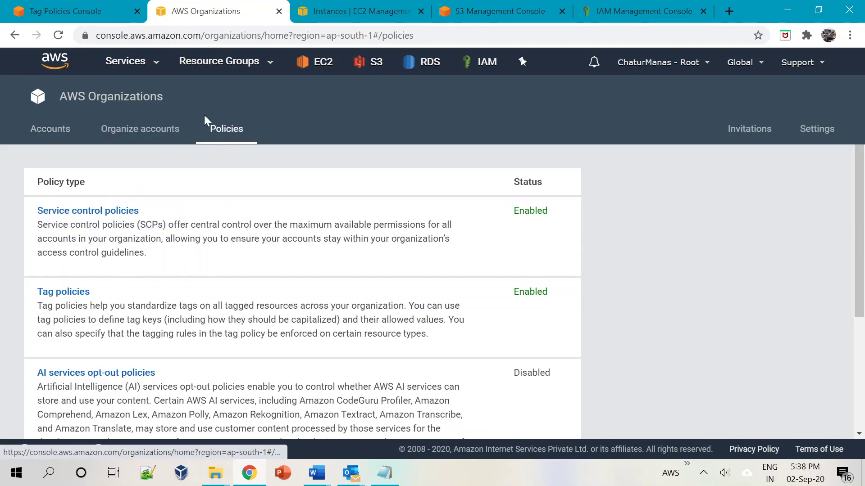
pyautogui.scroll(-1, 302, 292)
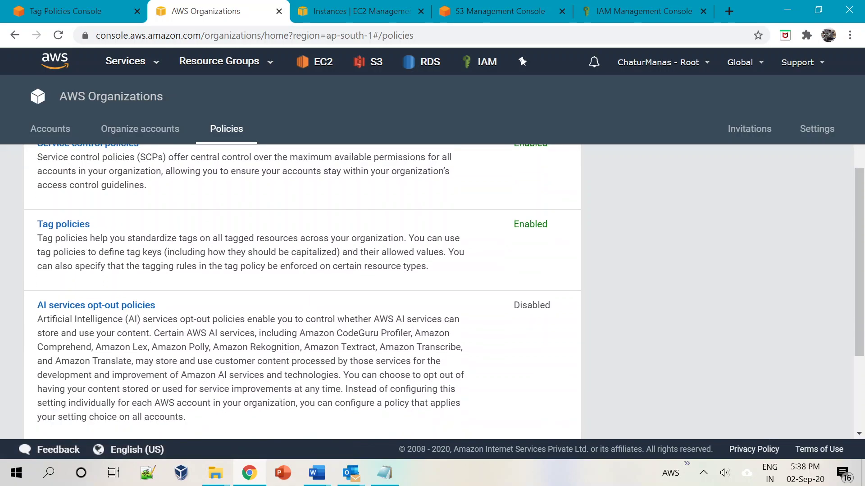
pyautogui.click(63, 226)
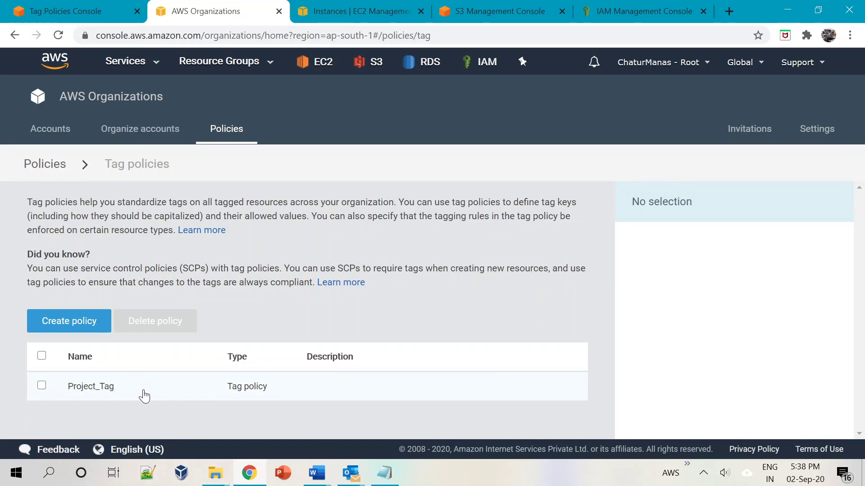
# View the details of the Project_Tag policy and examine its target accounts and JSON.
pyautogui.click(94, 386)
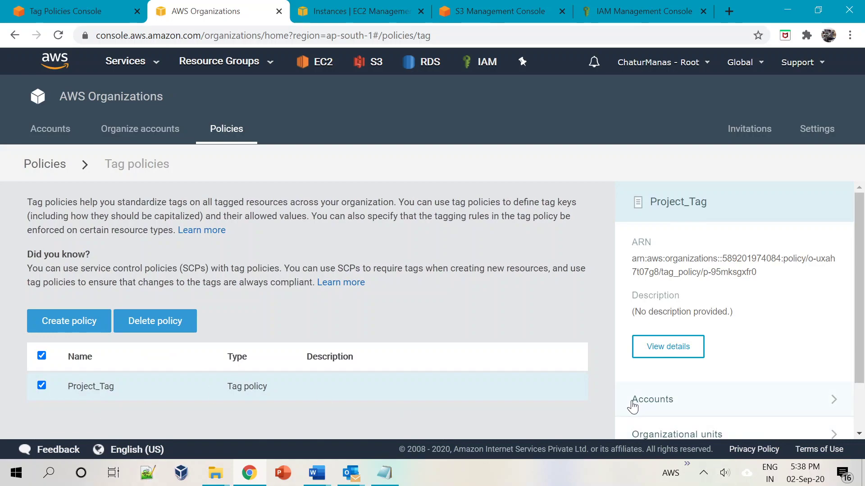
pyautogui.click(664, 348)
pyautogui.scroll(-1, 260, 316)
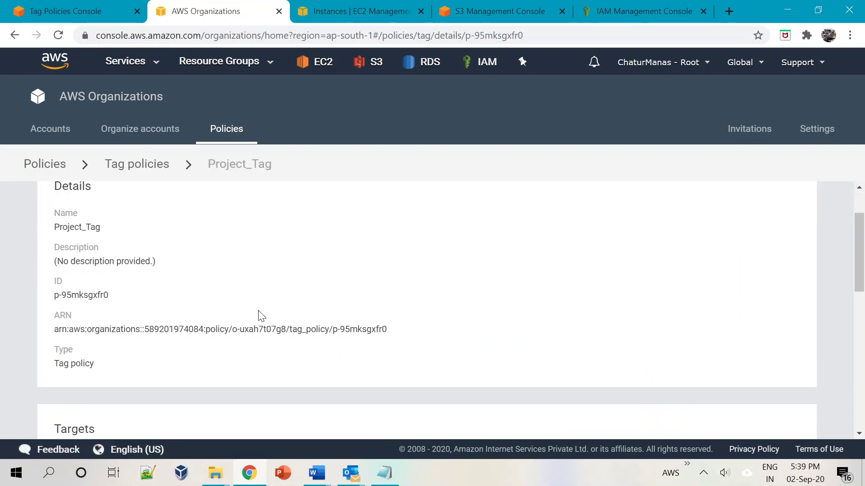
pyautogui.scroll(-4, 261, 315)
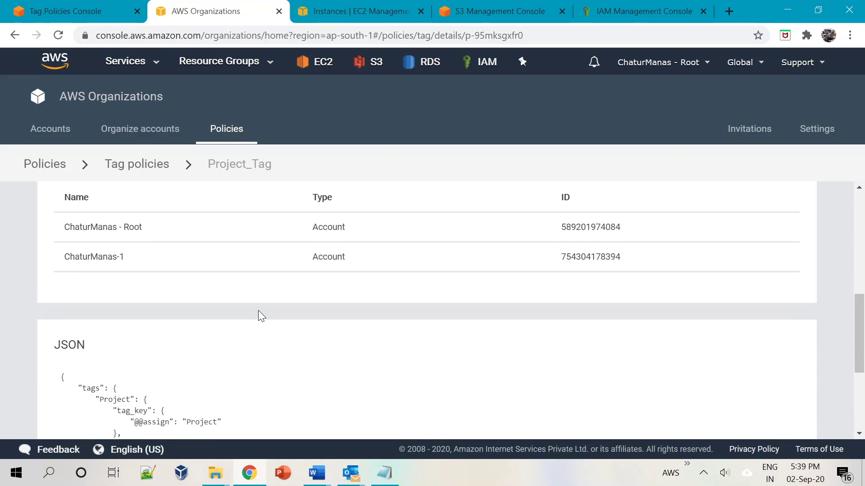
pyautogui.scroll(5, 260, 315)
# Open the Project_Tag policy for editing and examine its policy name.
pyautogui.click(73, 218)
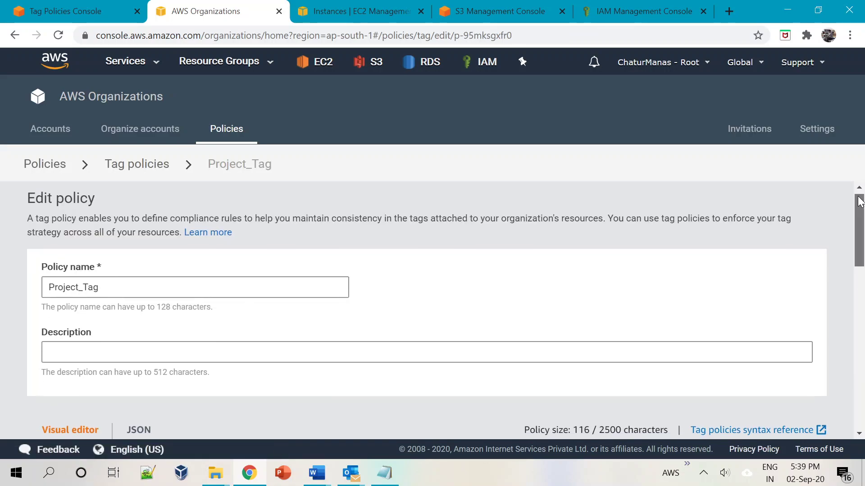
pyautogui.moveTo(108, 286); pyautogui.dragTo(1, 252)
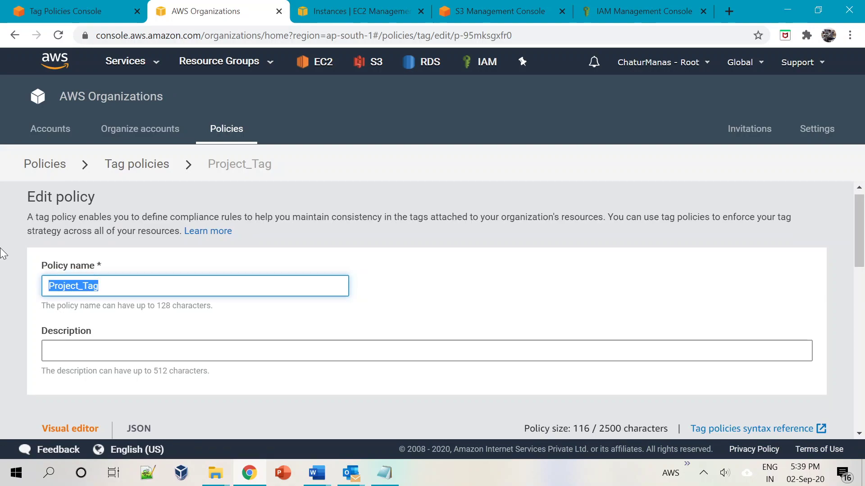
pyautogui.click(491, 308)
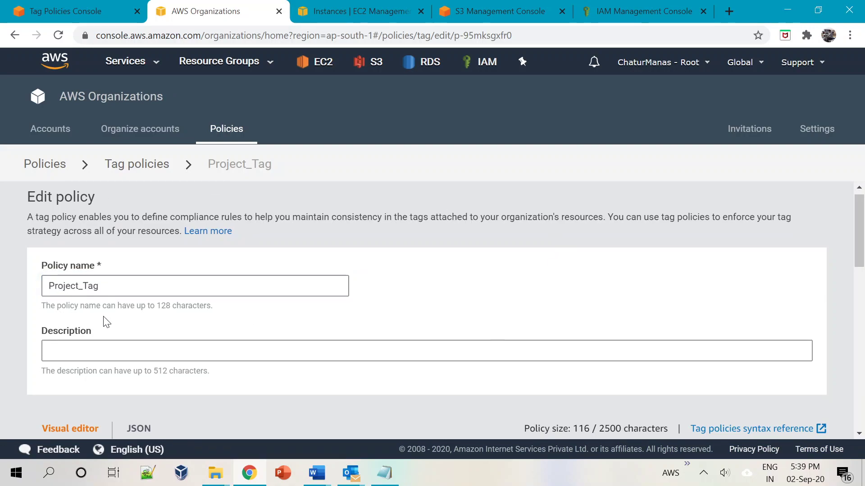
pyautogui.click(106, 286)
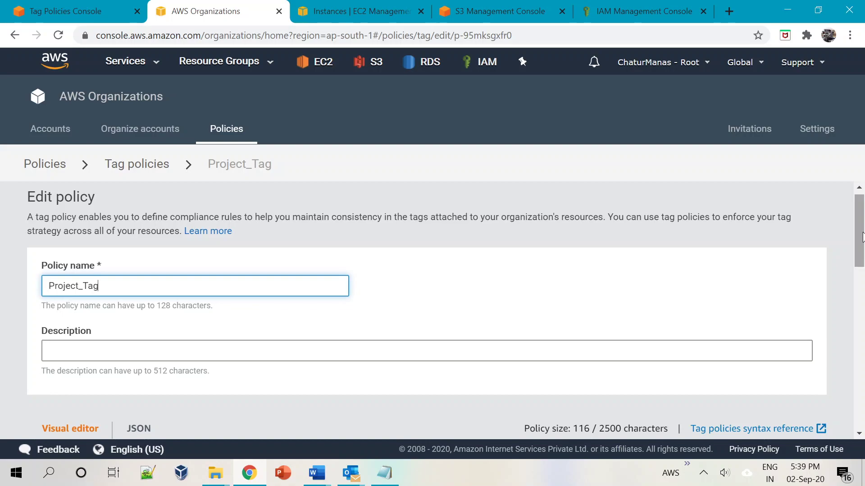
# Examine the Project tag key and its capitalization compliance option in the visual editor.
pyautogui.scroll(-4, 860, 298)
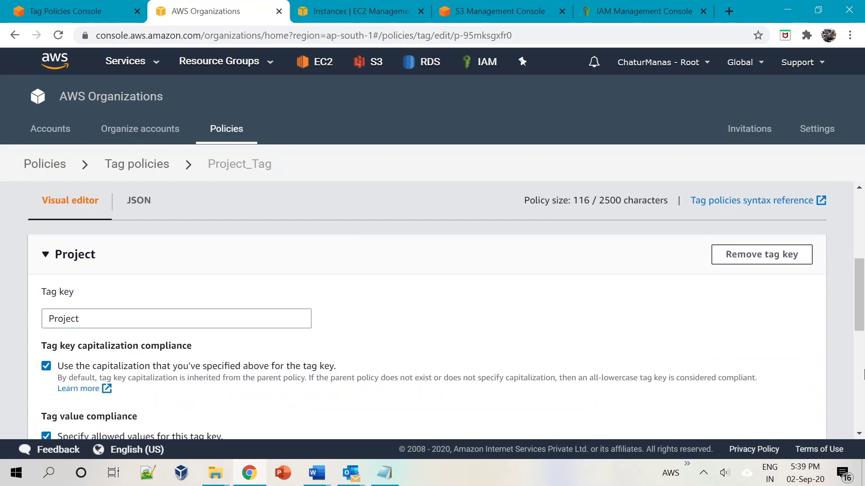
pyautogui.moveTo(84, 319); pyautogui.dragTo(4, 310)
pyautogui.click(530, 309)
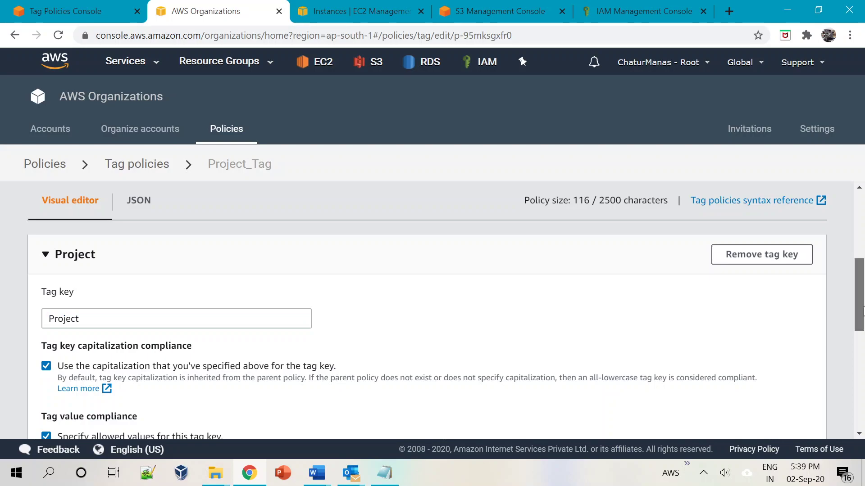
pyautogui.scroll(-2, 379, 222)
pyautogui.scroll(1, 378, 222)
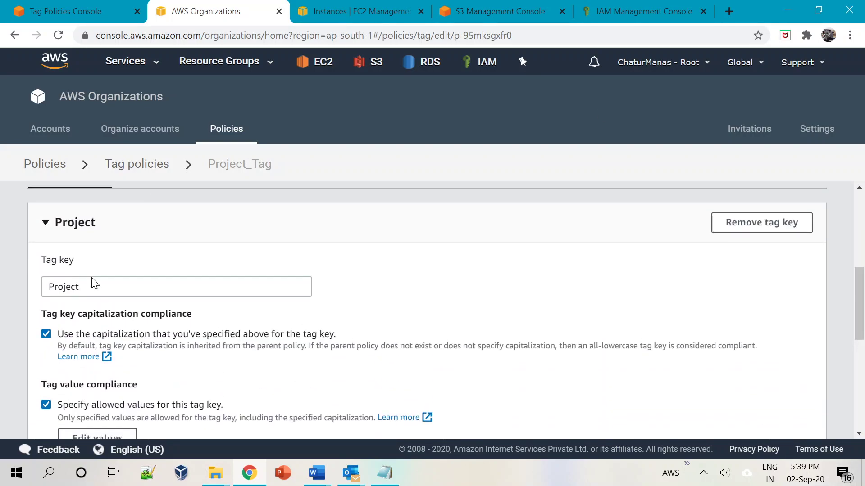
pyautogui.moveTo(81, 287); pyautogui.dragTo(3, 262)
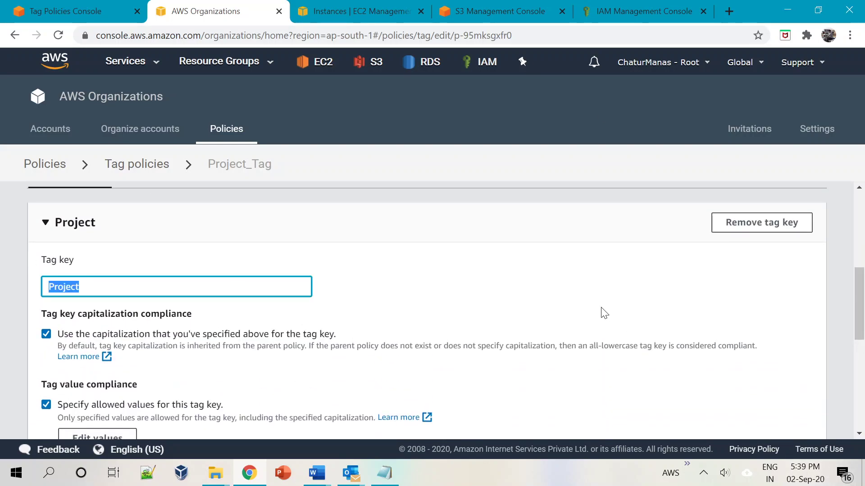
pyautogui.click(613, 319)
pyautogui.scroll(-2, 736, 384)
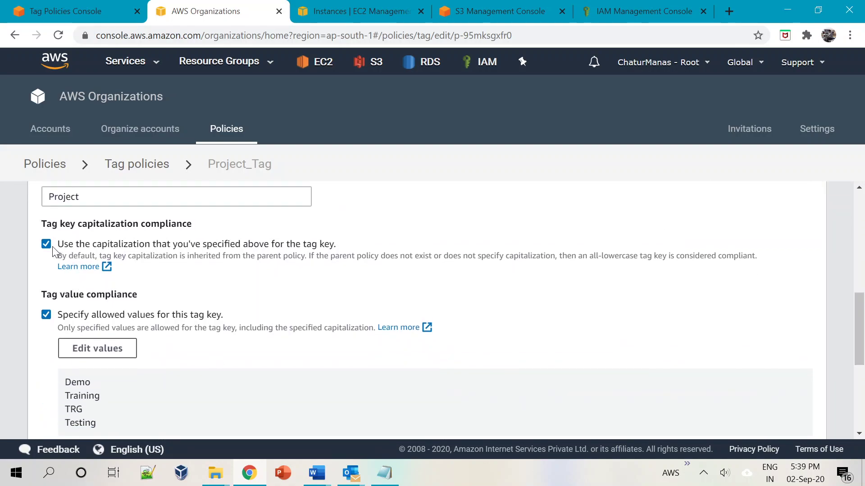
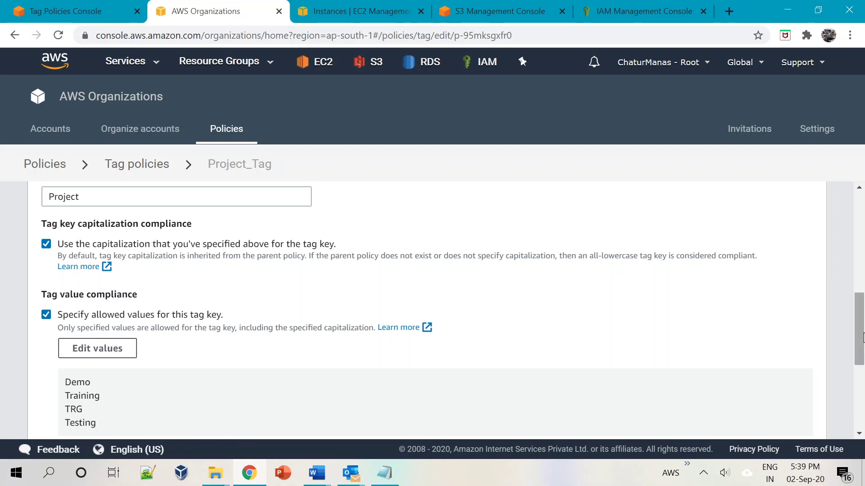
# View the editable list of allowed values for the Project tag key and close it without changes.
pyautogui.scroll(-2, 859, 367)
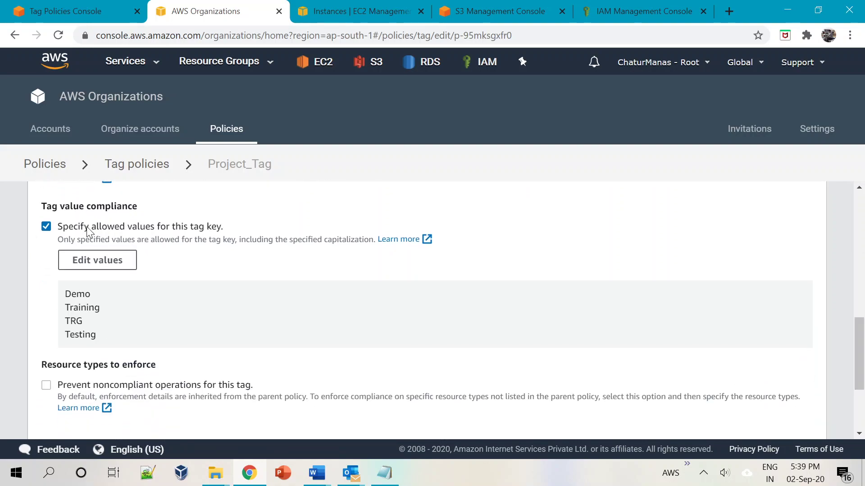
pyautogui.click(107, 264)
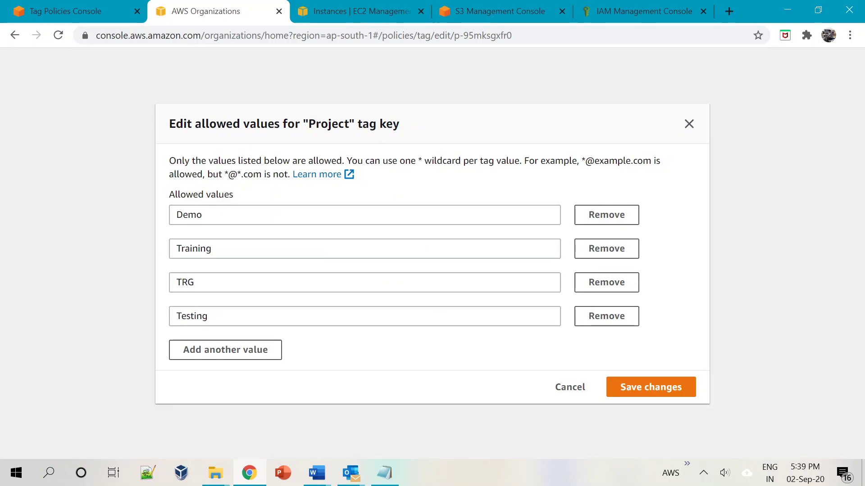
pyautogui.click(556, 392)
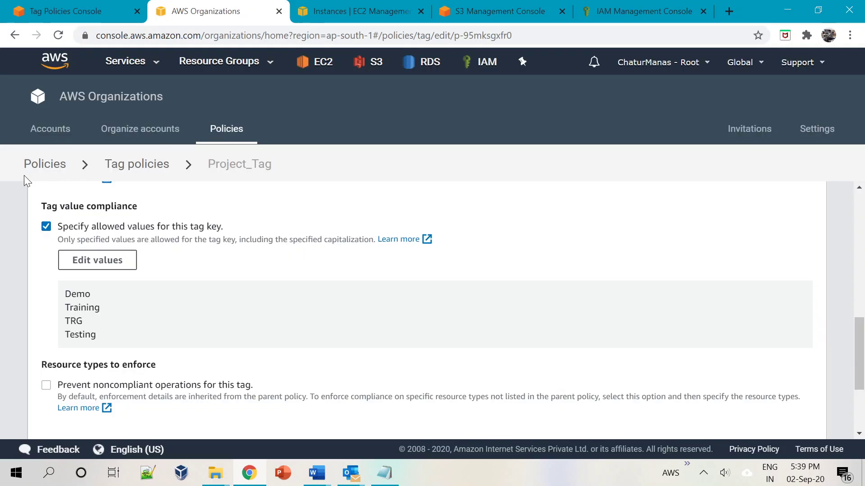
# Return to the tag policies list and start a new tag policy named BU_Policy.
pyautogui.scroll(10, 314, 293)
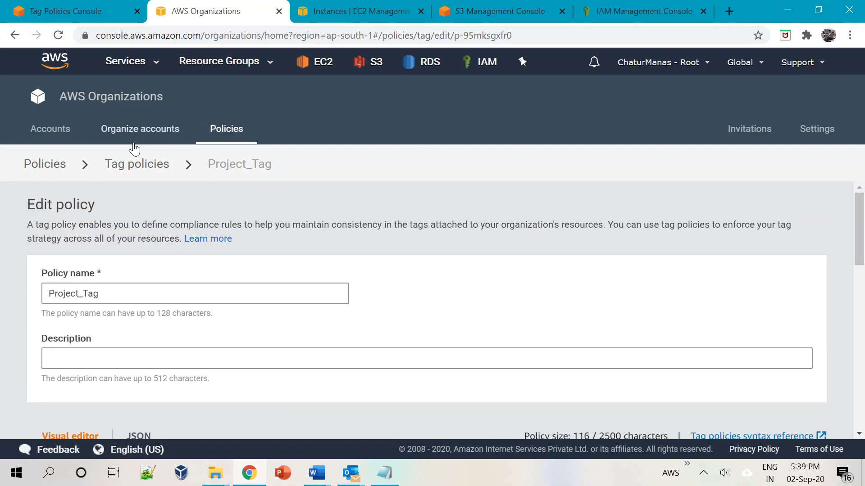
pyautogui.click(115, 171)
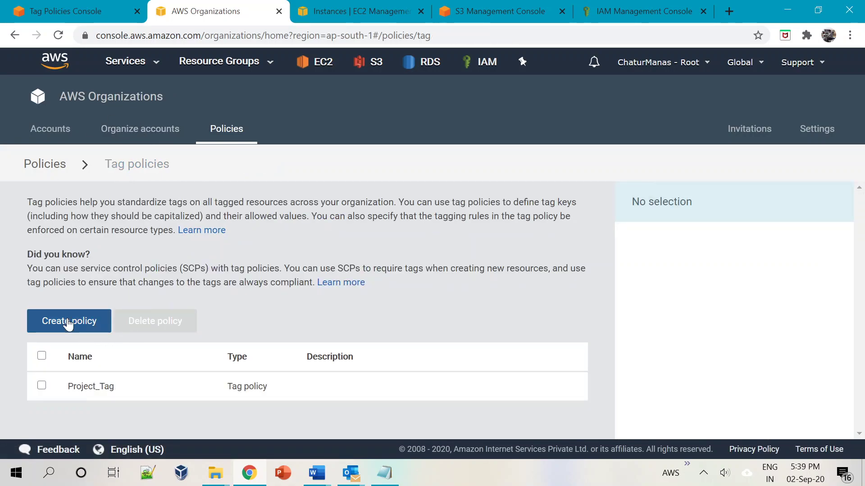
pyautogui.click(69, 323)
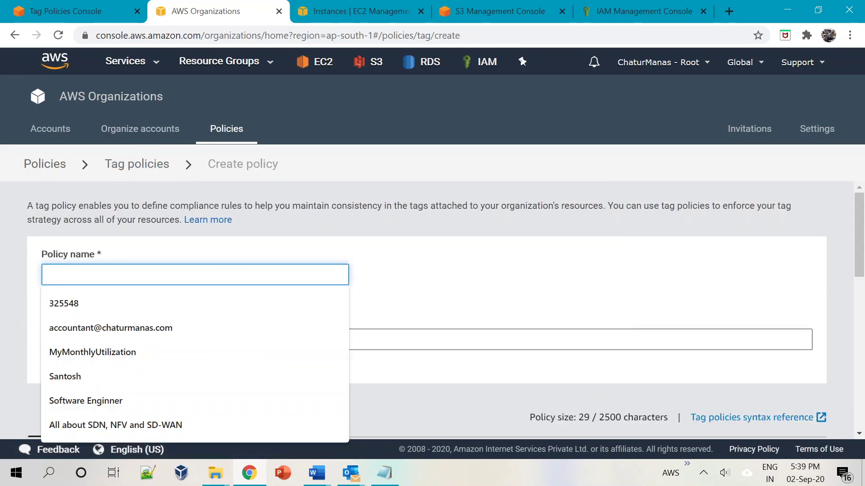
pyautogui.write('BU_Policy')
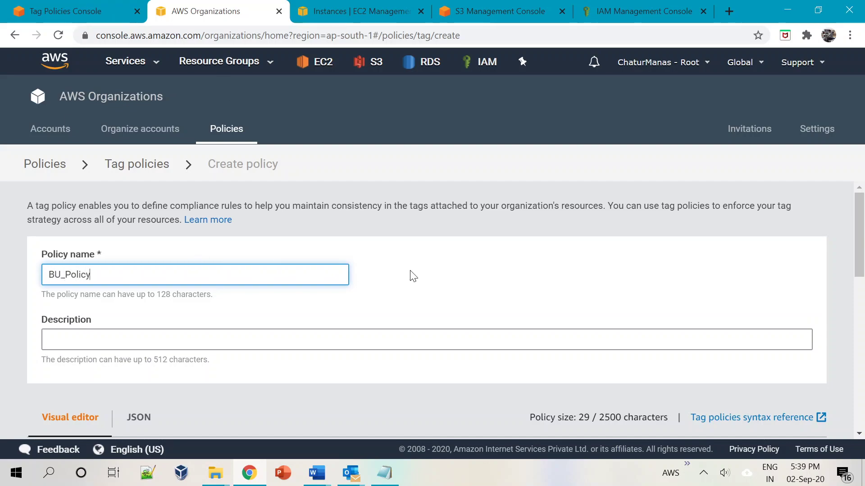
pyautogui.click(424, 261)
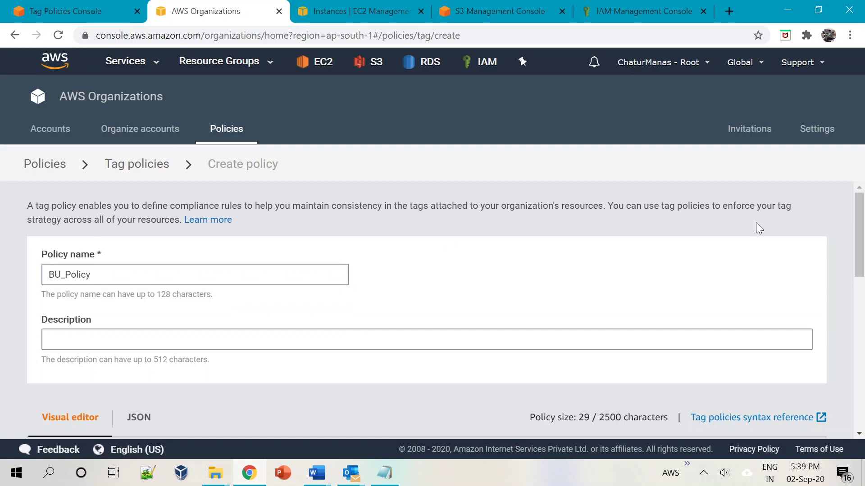
# Set the new policy's first tag key to BU and review its compliance options.
pyautogui.scroll(-1, 273, 353)
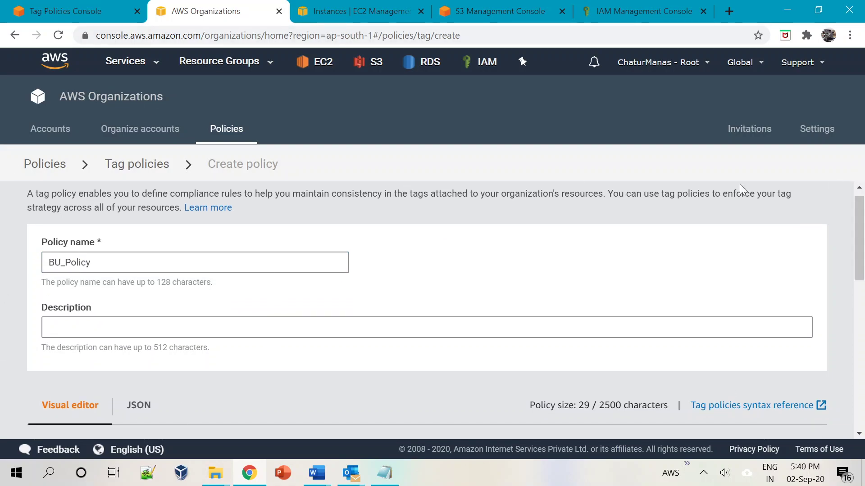
pyautogui.scroll(-1, 859, 243)
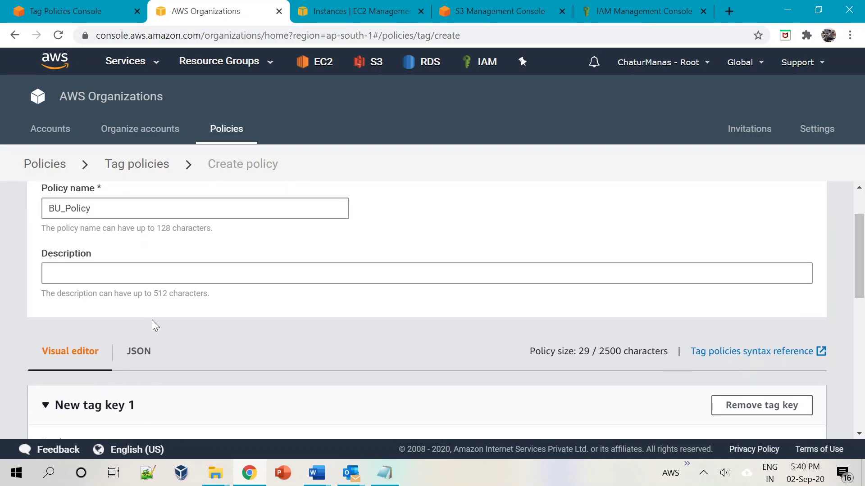
pyautogui.scroll(-1, 152, 320)
pyautogui.scroll(-1, 152, 319)
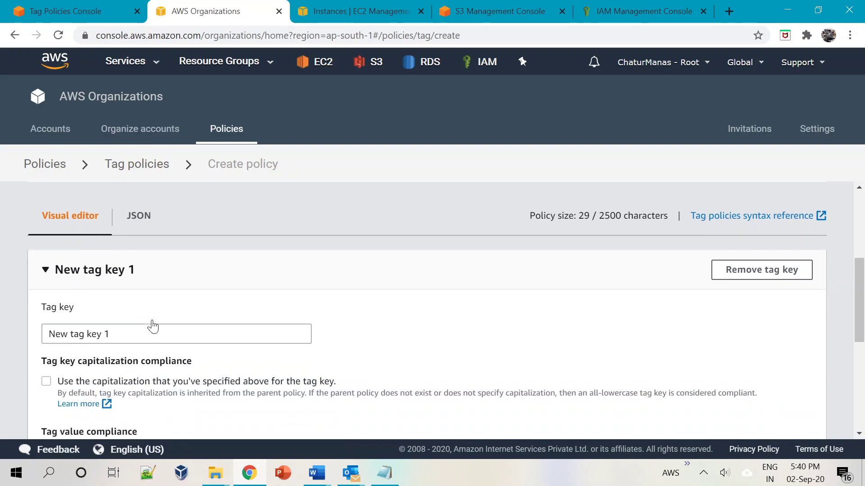
pyautogui.scroll(-1, 152, 320)
pyautogui.moveTo(135, 267); pyautogui.dragTo(0, 230)
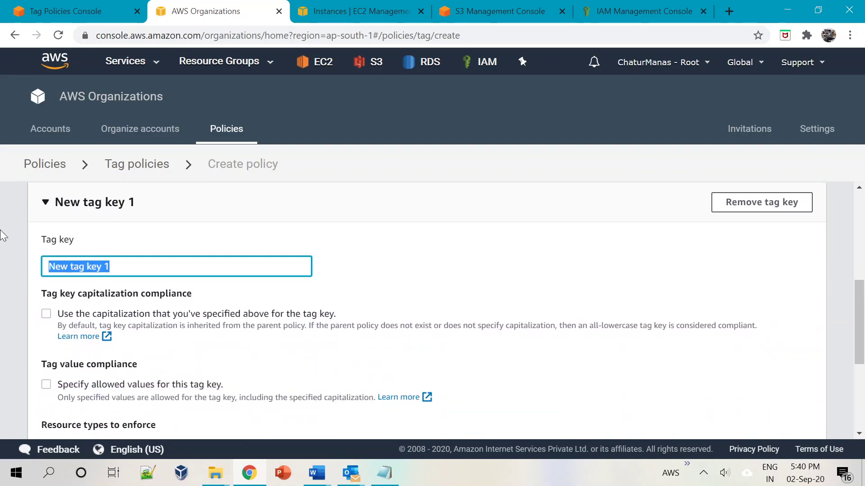
pyautogui.write('BU')
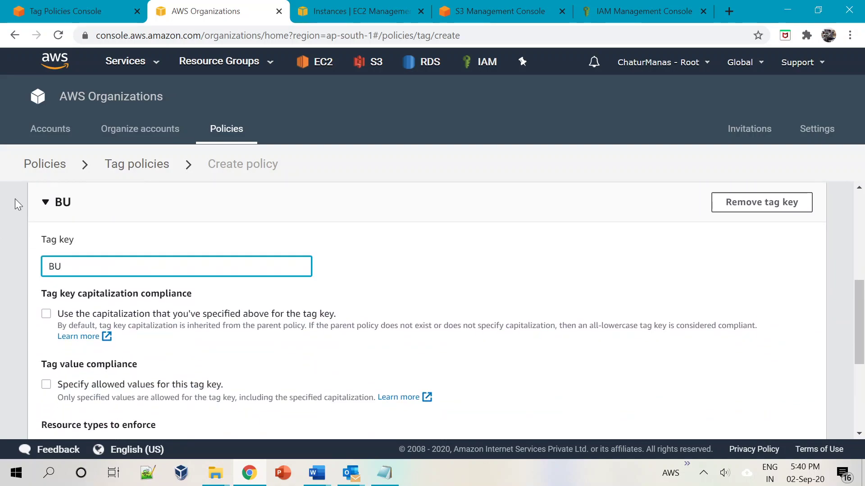
pyautogui.click(415, 257)
pyautogui.scroll(-3, 415, 256)
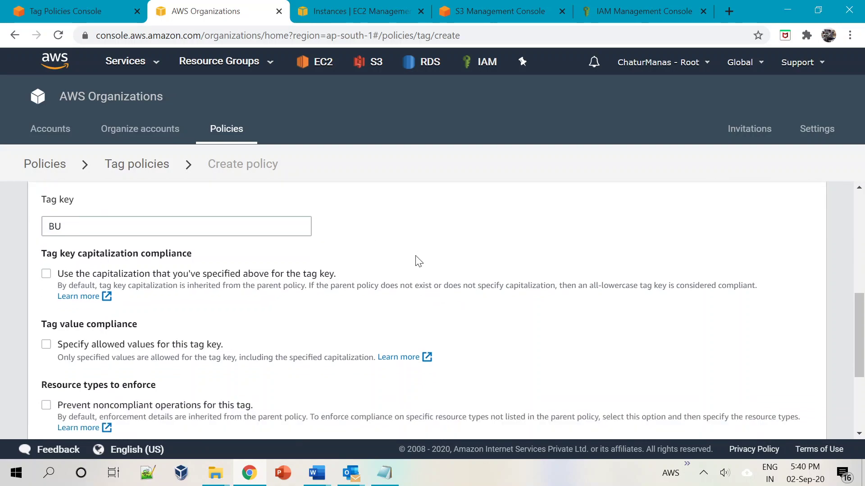
pyautogui.scroll(1, 76, 190)
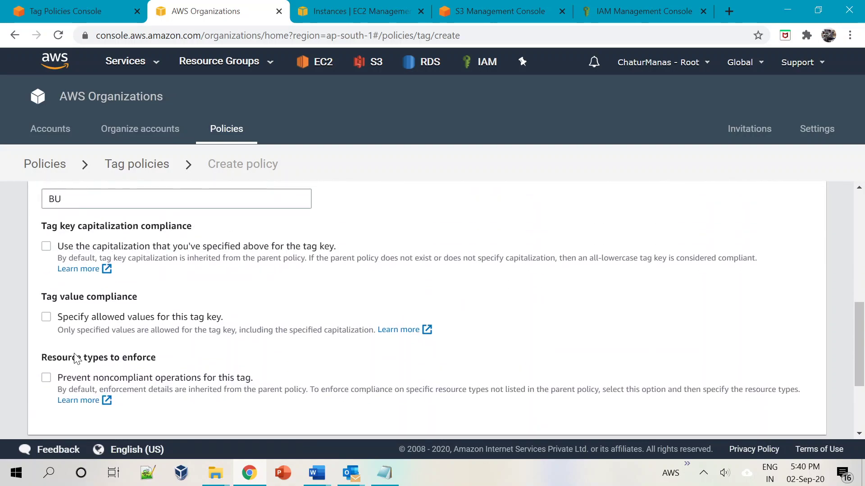
# Restrict the BU tag key to specified values and enter Finance as the first allowed value.
pyautogui.scroll(-1, 78, 346)
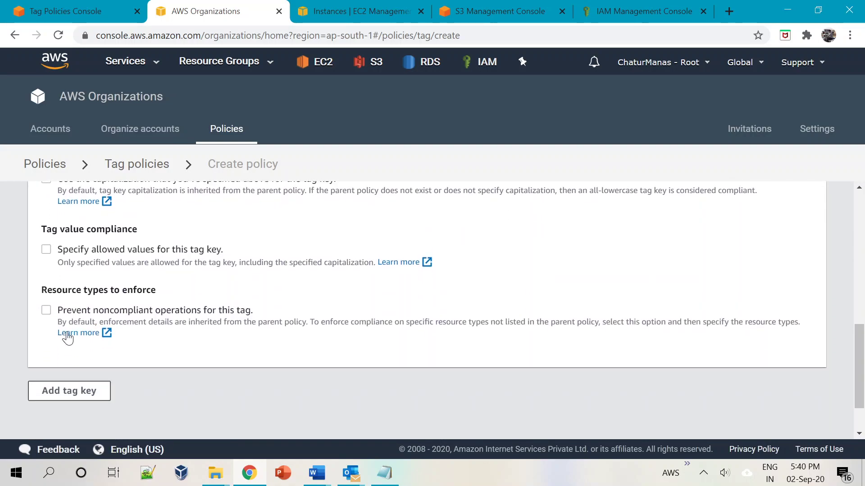
pyautogui.click(46, 249)
pyautogui.click(105, 283)
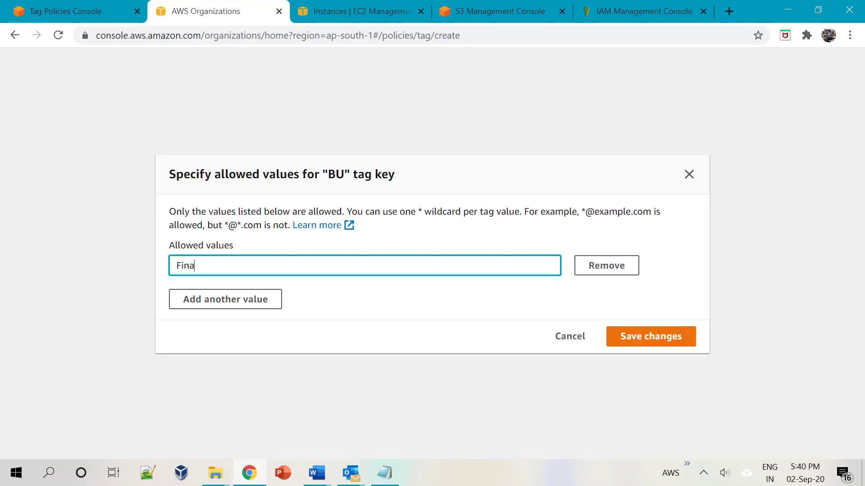
pyautogui.write('Financ')
pyautogui.press('BackSpace')
pyautogui.press('BackSpace')
pyautogui.press('BackSpace')
pyautogui.write('Finance')
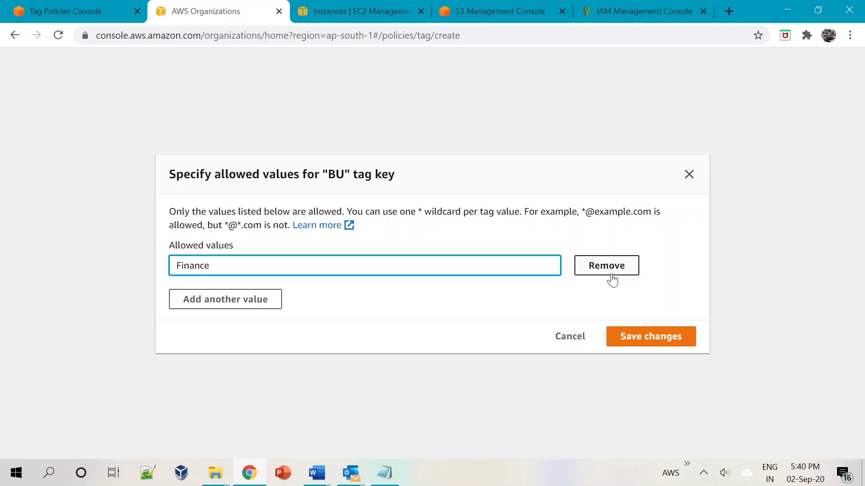
# Add HR and Management as further allowed values for the BU tag key and save the value list.
pyautogui.click(235, 306)
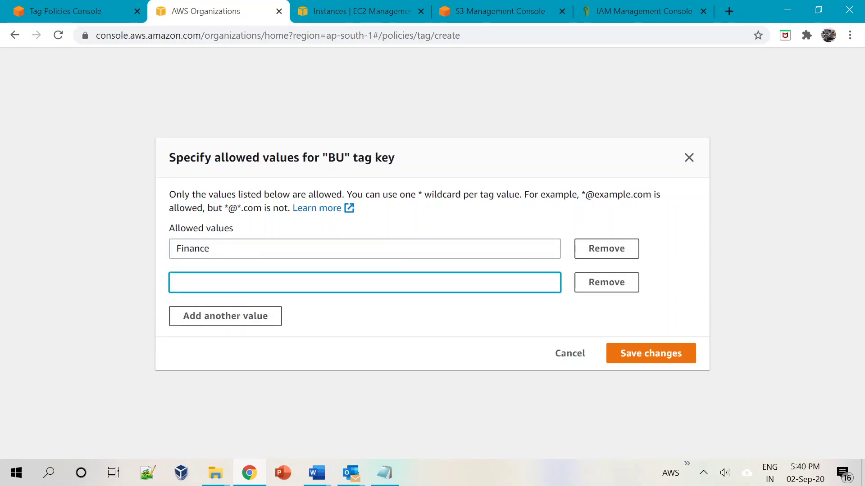
pyautogui.click(211, 320)
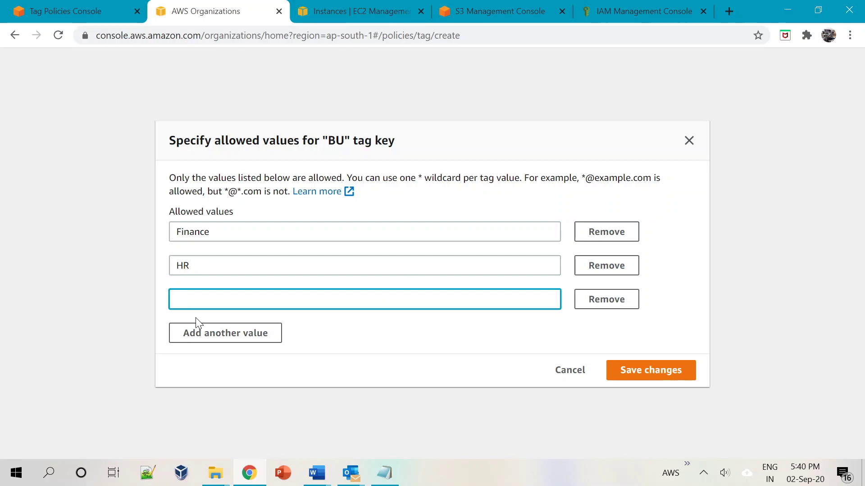
pyautogui.press('BackSpace')
pyautogui.write('MAnagement')
pyautogui.press('BackSpace')
pyautogui.press('BackSpace')
pyautogui.press('BackSpace')
pyautogui.press('BackSpace')
pyautogui.press('BackSpace')
pyautogui.press('BackSpace')
pyautogui.press('BackSpace')
pyautogui.press('BackSpace')
pyautogui.press('BackSpace')
pyautogui.write('anagement')
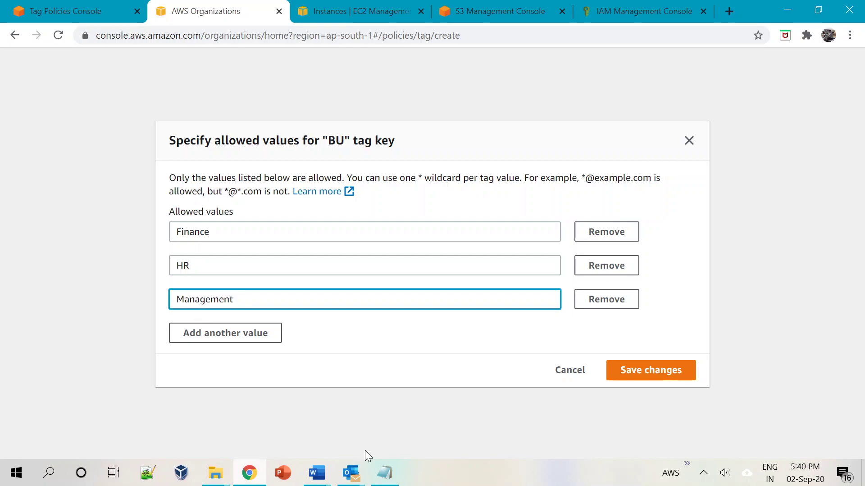
pyautogui.click(644, 378)
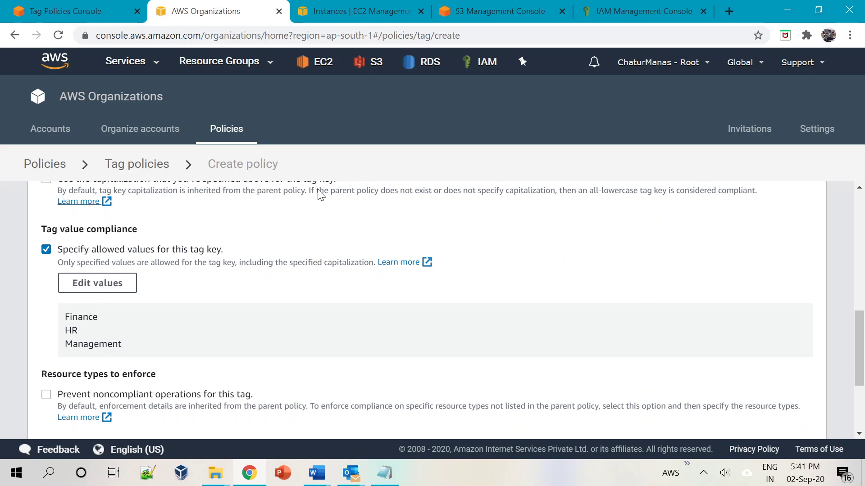
# Review the BU tag key and its allowed values, then create the policy without enforcing any resource types.
pyautogui.scroll(2, 859, 331)
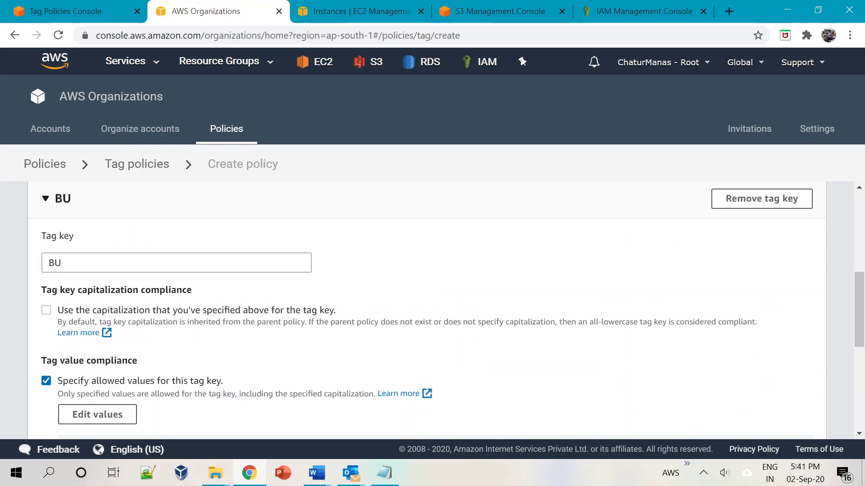
pyautogui.click(177, 263)
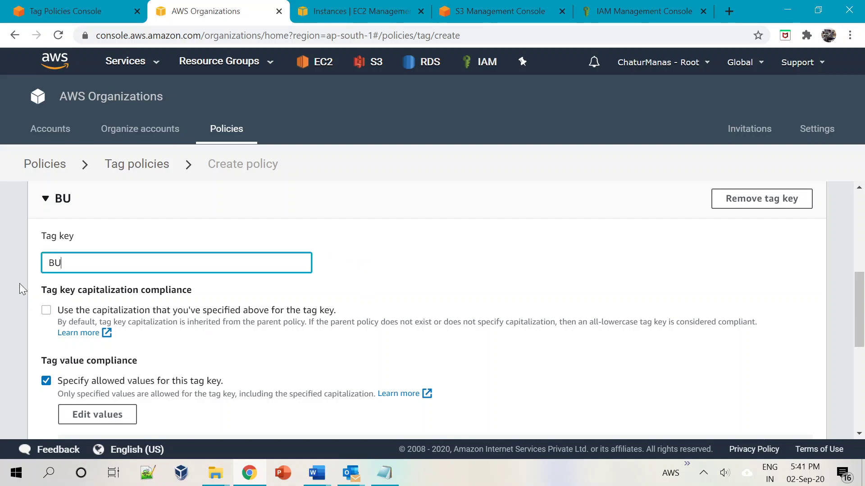
pyautogui.scroll(-3, 136, 302)
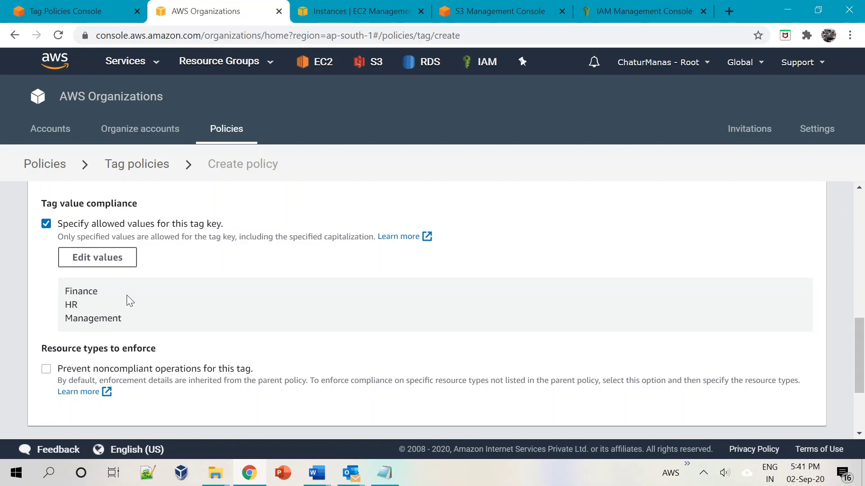
pyautogui.moveTo(64, 291); pyautogui.dragTo(118, 319)
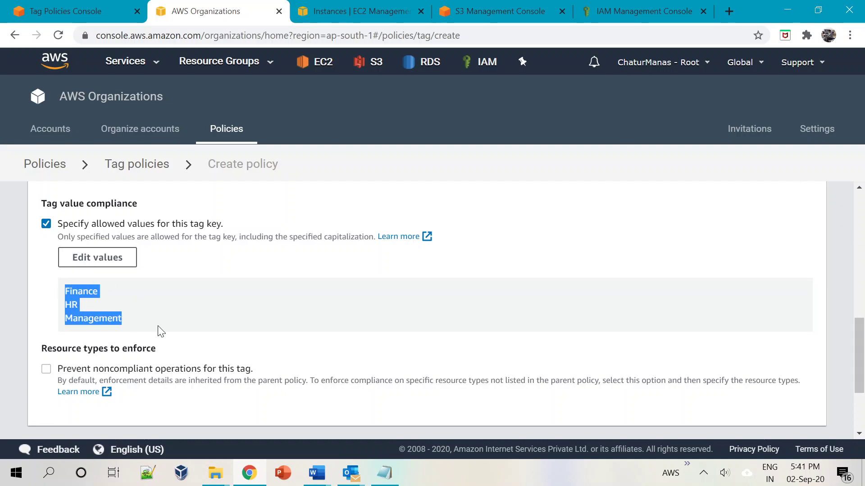
pyautogui.click(189, 312)
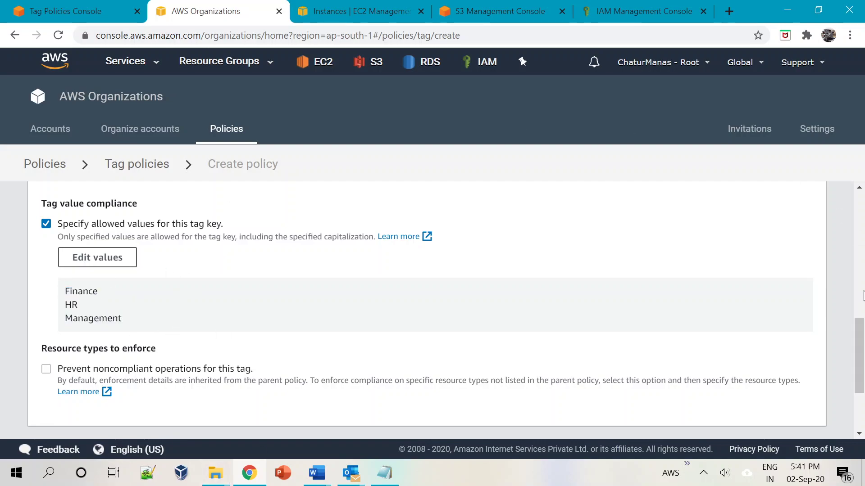
pyautogui.moveTo(861, 346); pyautogui.dragTo(861, 381)
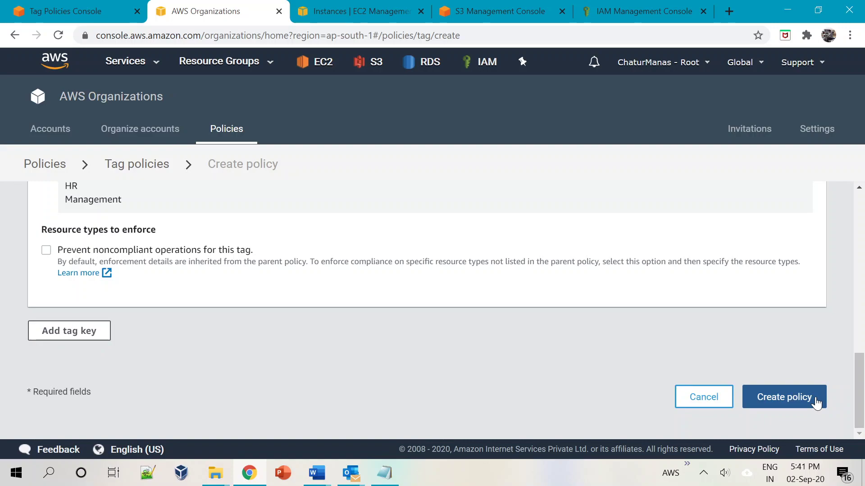
pyautogui.click(795, 403)
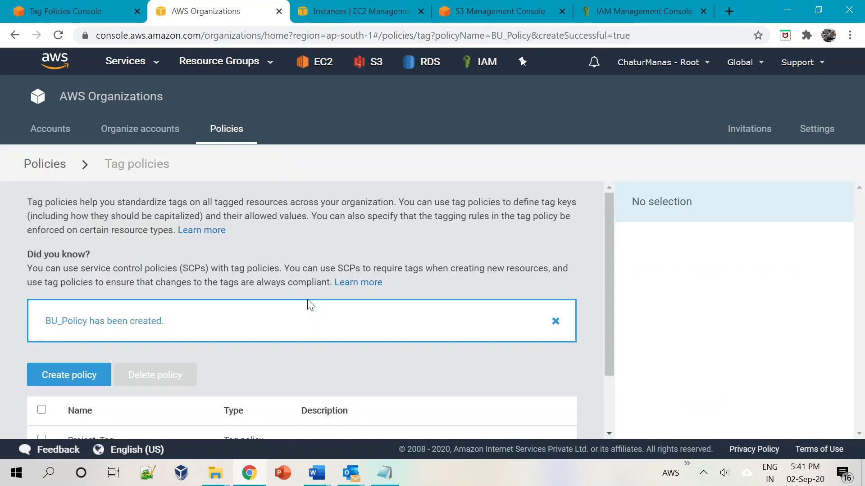
# Check the tag policies list for the new BU_Policy entry.
pyautogui.moveTo(618, 243); pyautogui.dragTo(598, 263)
pyautogui.scroll(-2, 603, 267)
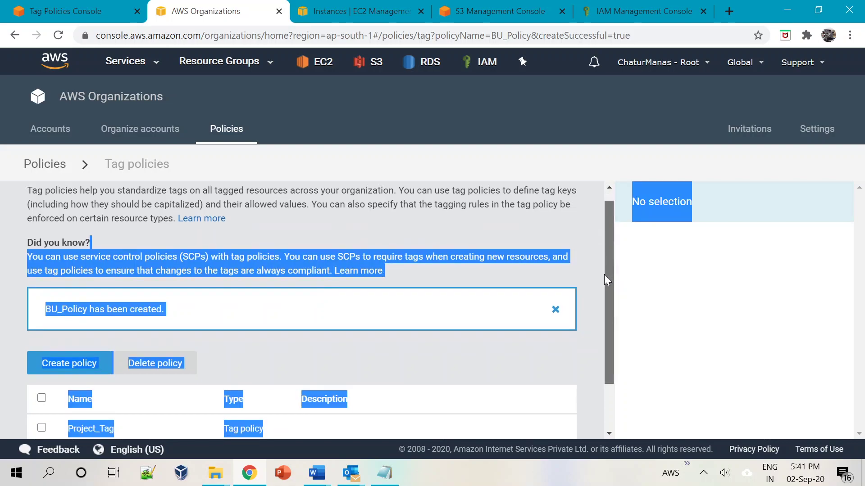
pyautogui.click(421, 310)
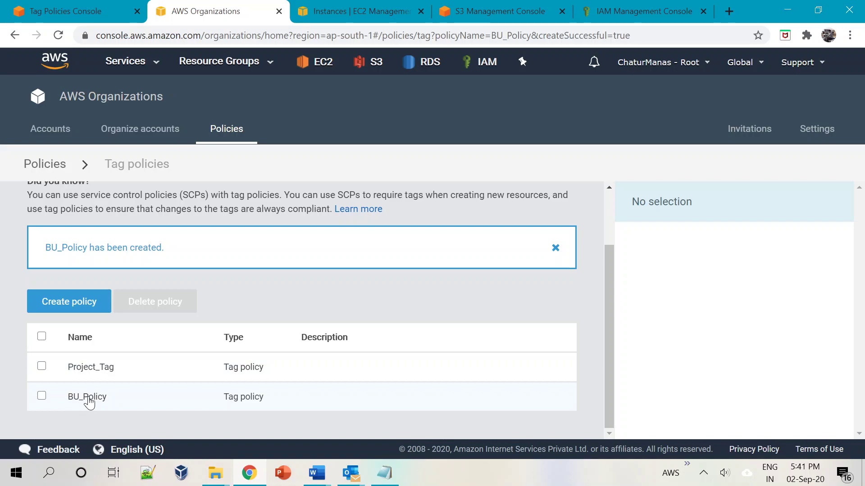
pyautogui.scroll(2, 608, 382)
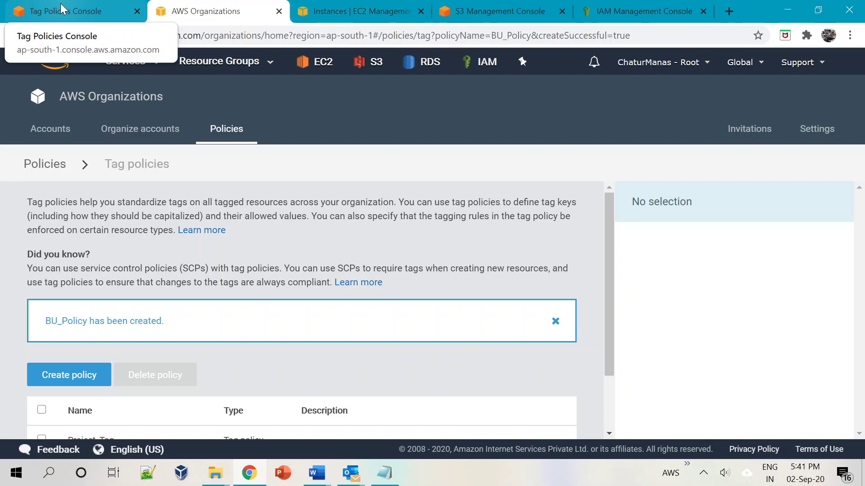
# Switch to the EC2 instances list and show the BU tag key as a column.
pyautogui.click(343, 7)
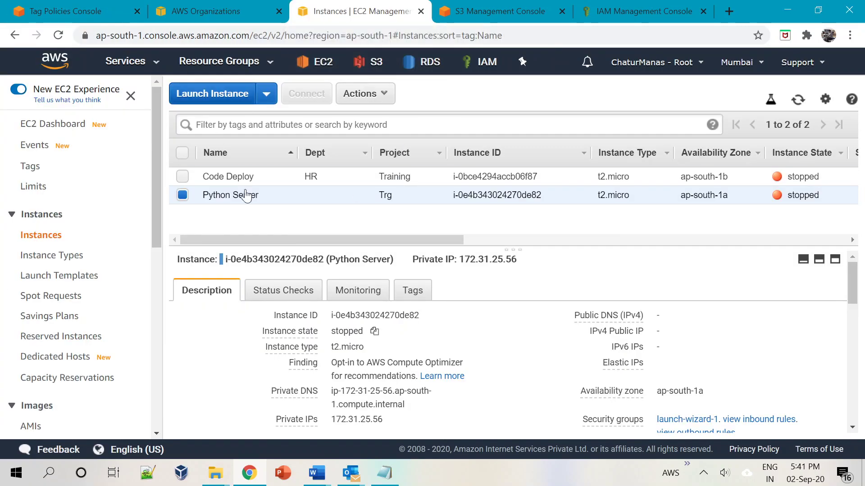
pyautogui.click(829, 96)
pyautogui.click(352, 208)
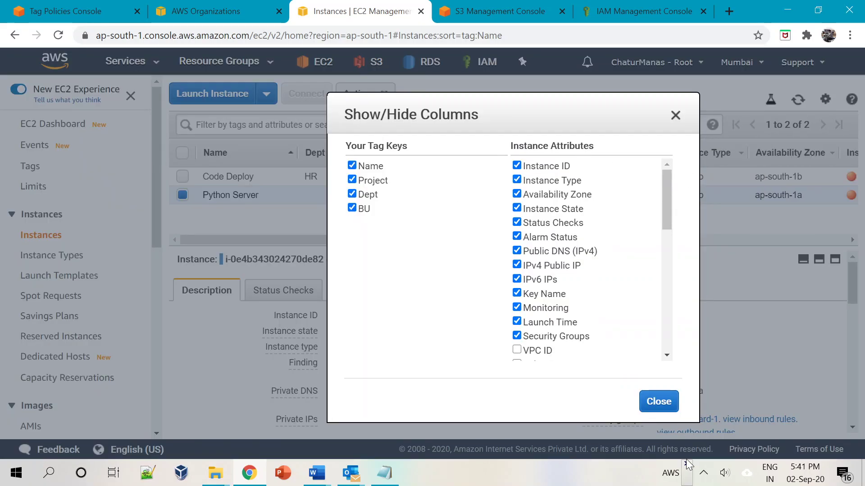
pyautogui.click(658, 401)
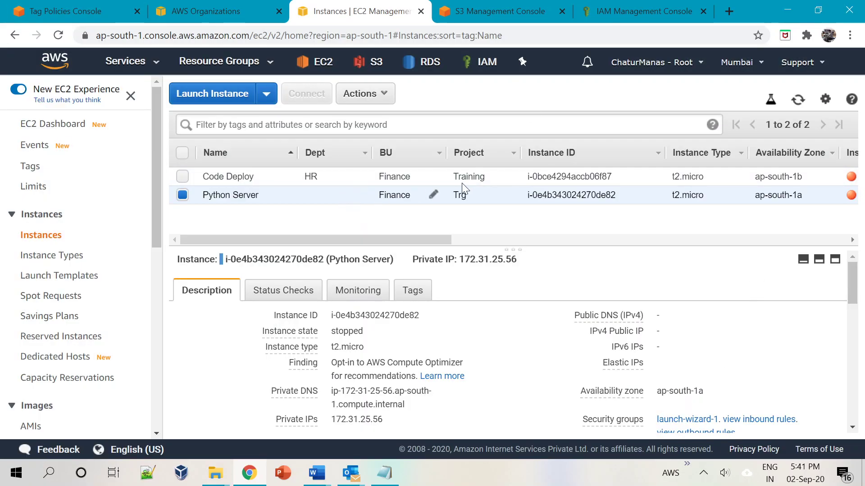
# Set the BU tag of the Python Server instance to Something.
pyautogui.moveTo(402, 200)
pyautogui.click(433, 196)
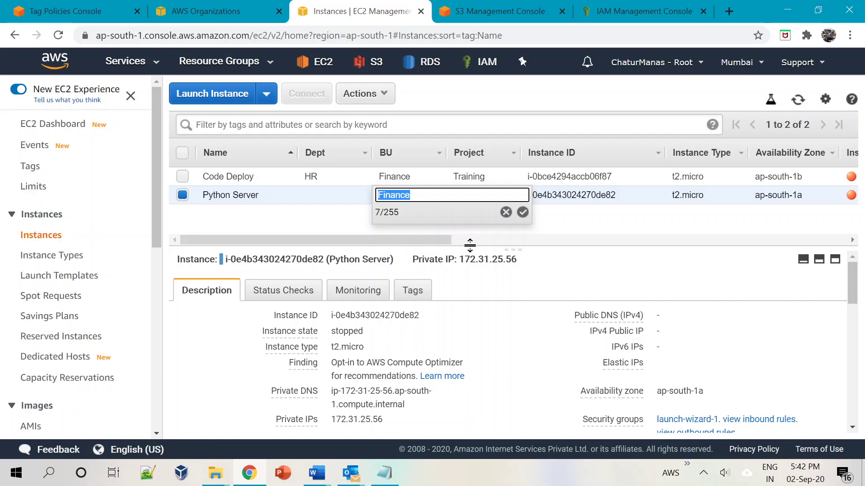
pyautogui.write('Something')
pyautogui.click(523, 212)
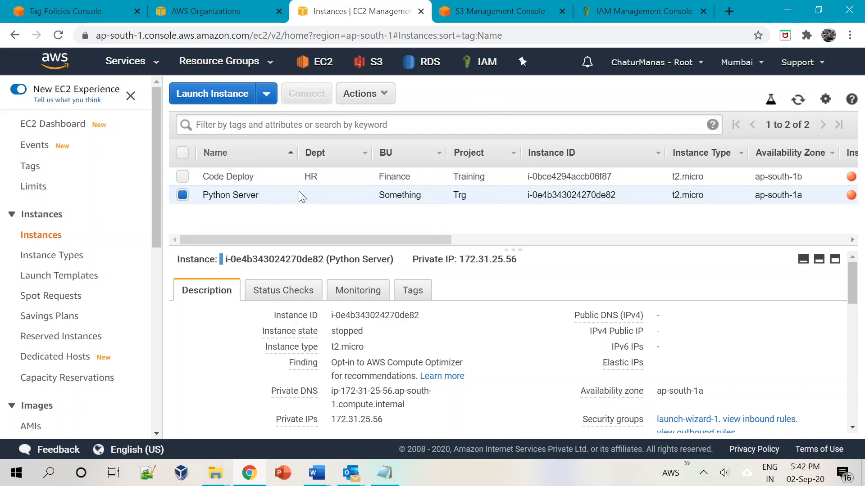
# Switch to the Tag Policies console and review this AWS account's effective tag policy and noncompliant resources section.
pyautogui.click(90, 11)
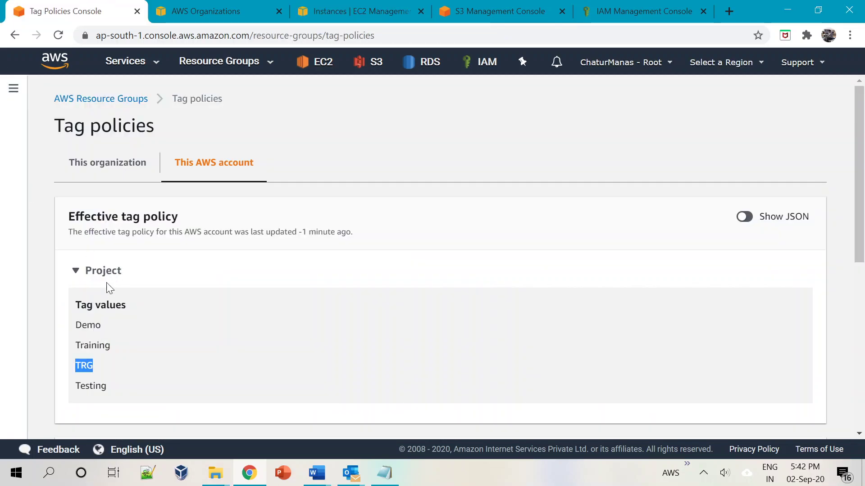
pyautogui.scroll(-5, 156, 293)
pyautogui.scroll(2, 136, 231)
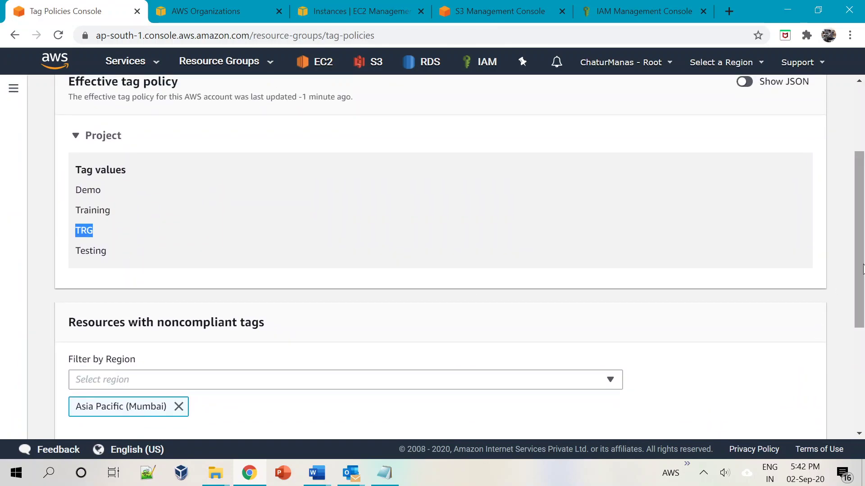
pyautogui.scroll(3, 115, 198)
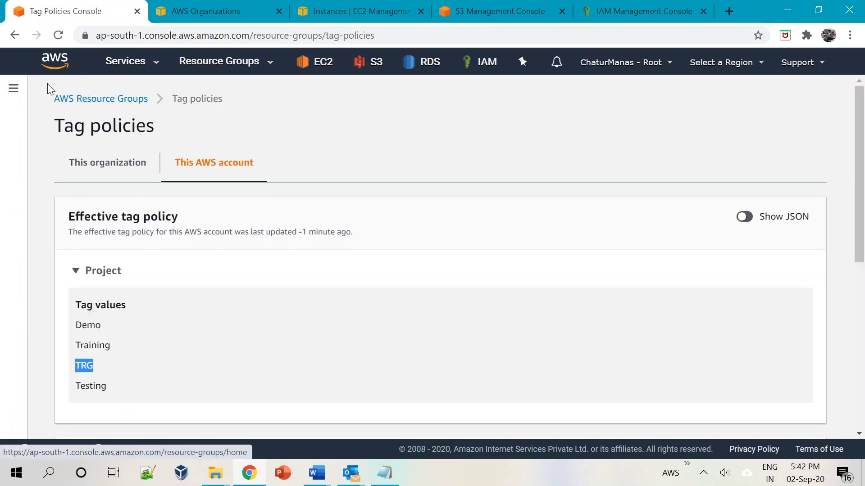
# Reopen the tag policies page and check which tag keys this AWS account's effective tag policy contains.
pyautogui.click(14, 88)
pyautogui.click(33, 269)
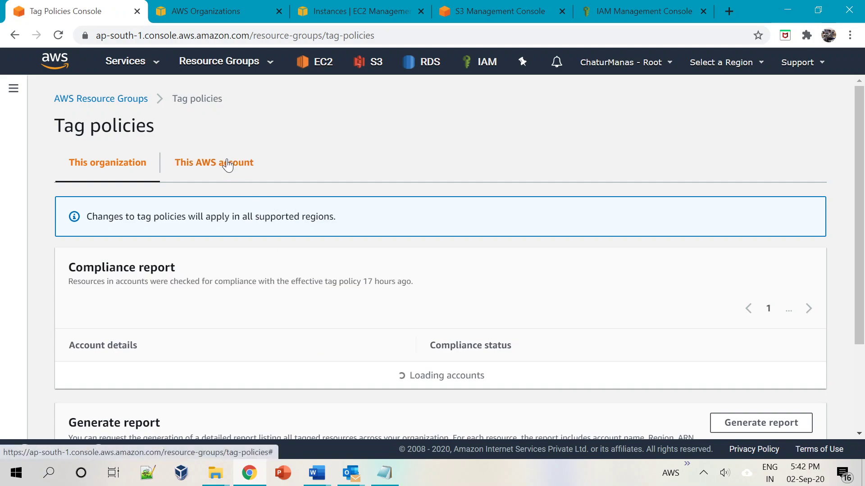
pyautogui.click(225, 163)
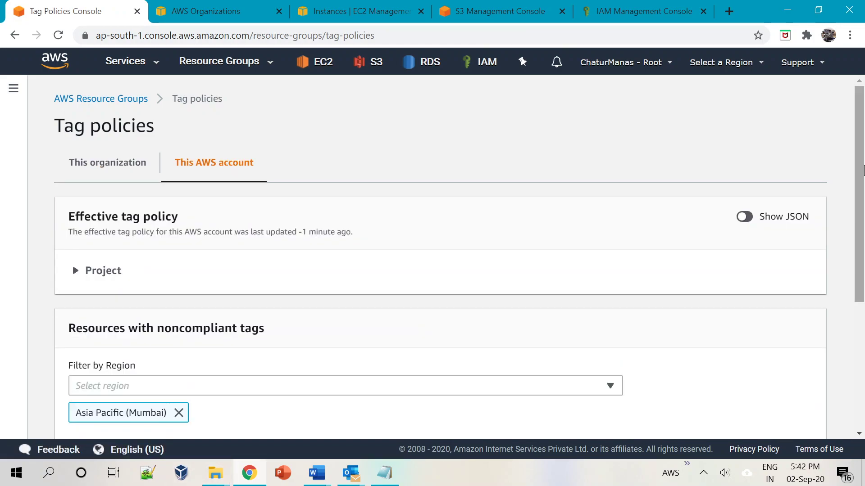
pyautogui.scroll(-1, 26, 296)
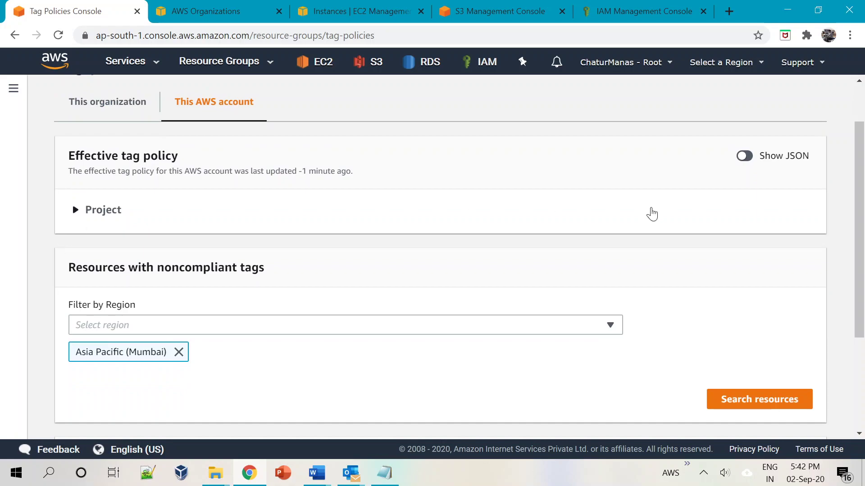
pyautogui.click(74, 216)
pyautogui.click(74, 217)
pyautogui.moveTo(862, 248)
pyautogui.mouseDown()
pyautogui.moveTo(863, 387)
pyautogui.moveTo(863, 261)
pyautogui.mouseUp()
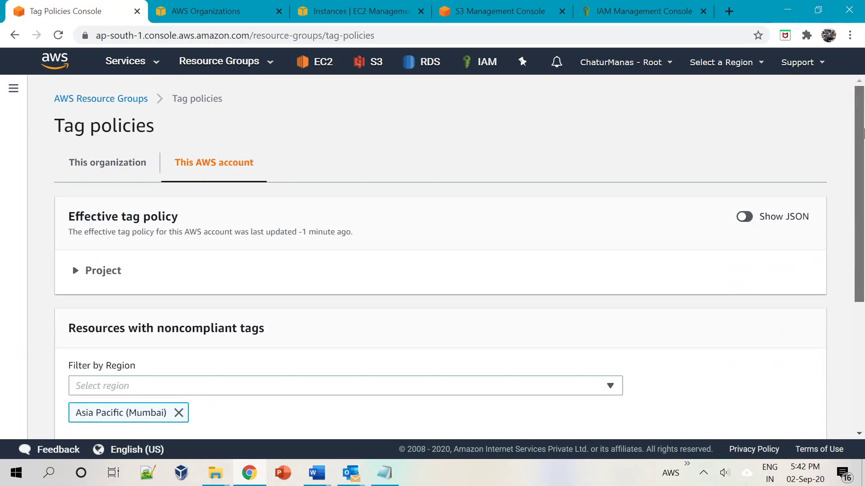
# Reload the tag policies page and examine this AWS account's effective policy and the search results for noncompliant resources.
pyautogui.click(58, 35)
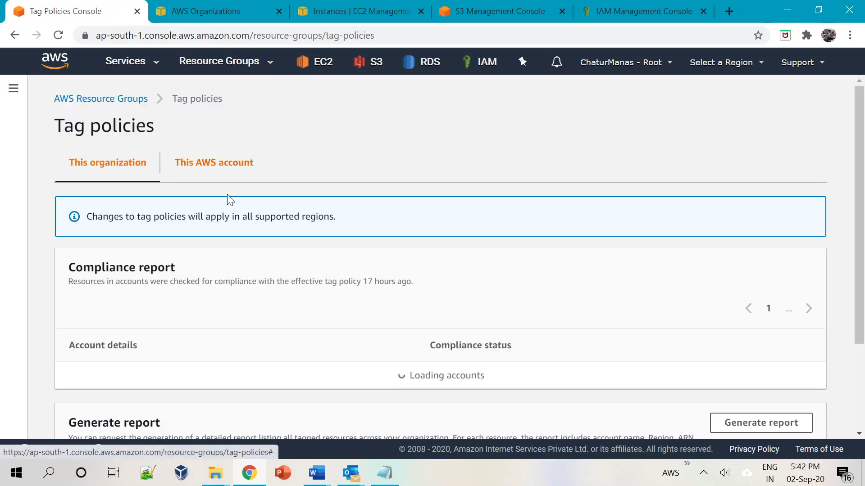
pyautogui.click(225, 166)
pyautogui.scroll(-2, 219, 291)
pyautogui.scroll(2, 219, 291)
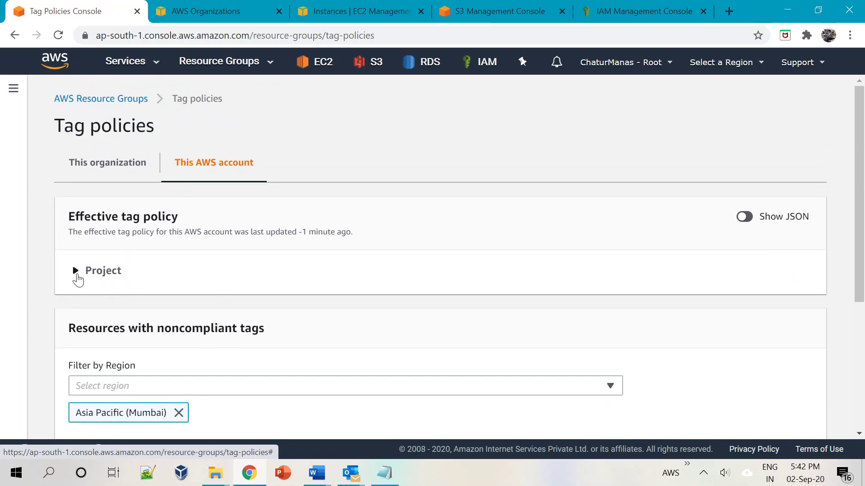
pyautogui.click(78, 280)
pyautogui.click(77, 280)
pyautogui.scroll(-5, 284, 349)
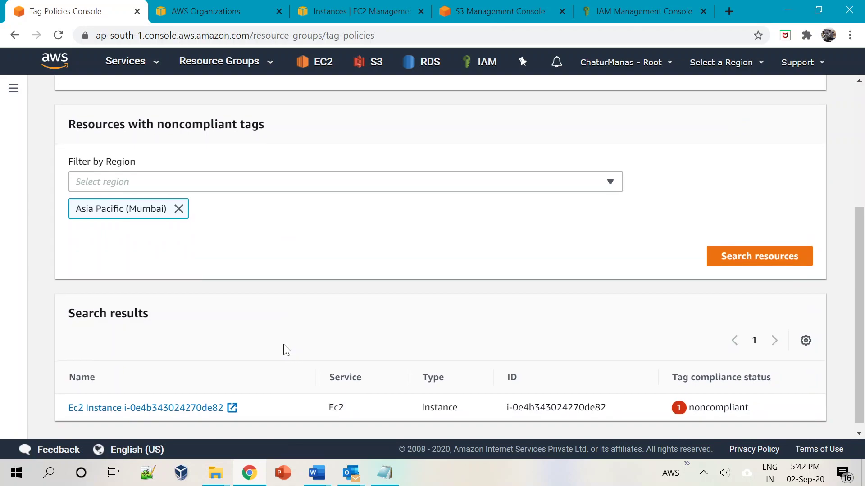
pyautogui.scroll(5, 284, 350)
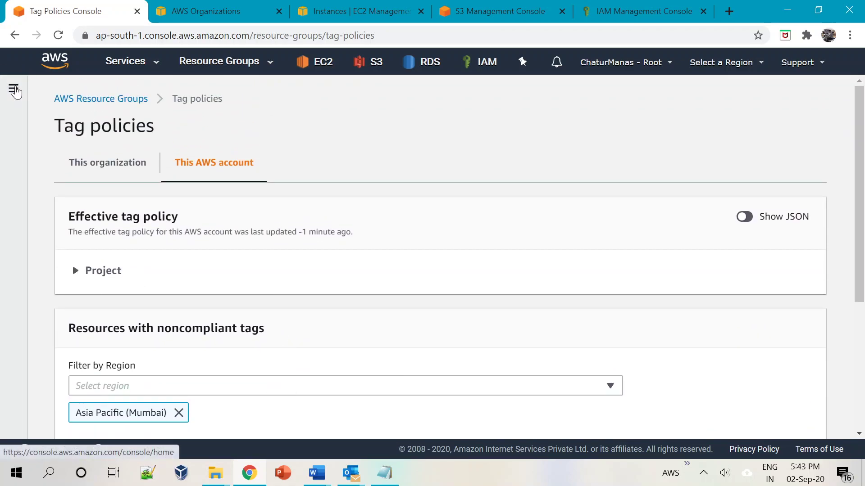
# Open the tag policies page once more and display the effective tag policy for this AWS account.
pyautogui.click(14, 90)
pyautogui.click(42, 274)
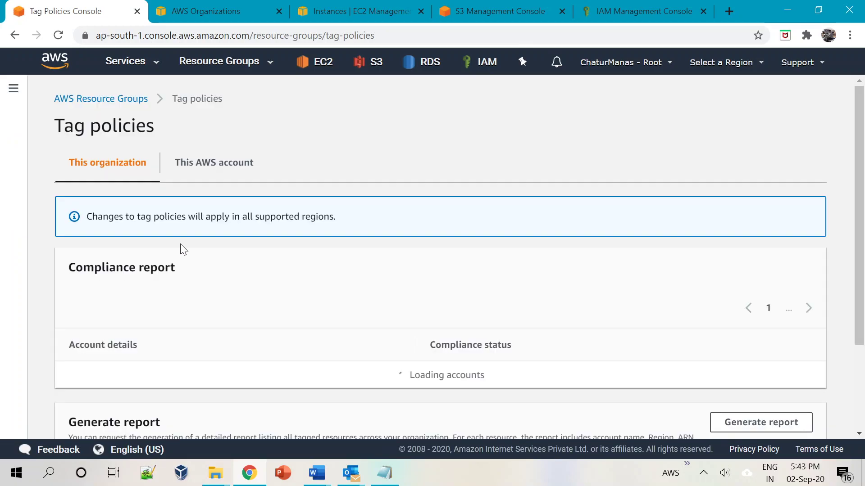
pyautogui.click(217, 171)
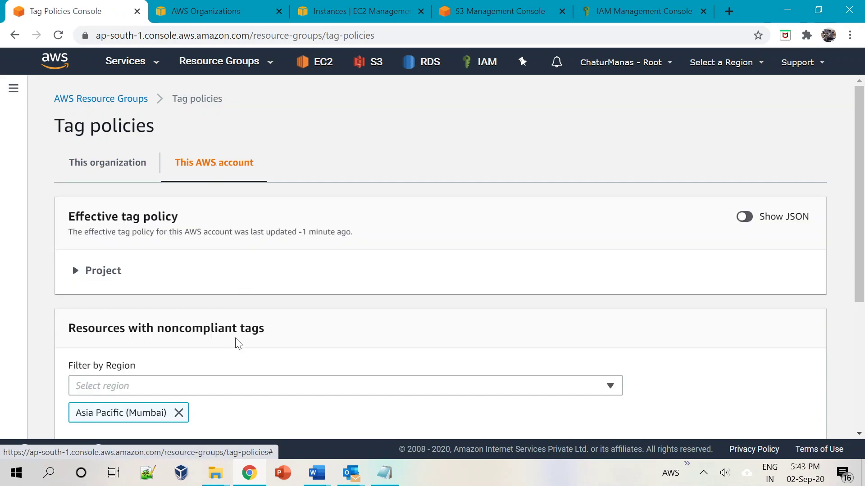
# Review the noncompliant resources section and expand the Project tag key to show its allowed values in the effective policy.
pyautogui.scroll(-5, 238, 344)
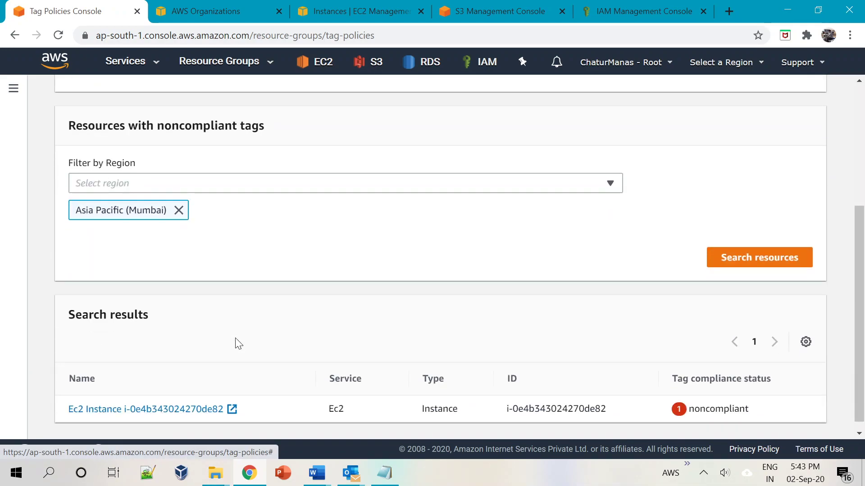
pyautogui.scroll(5, 239, 344)
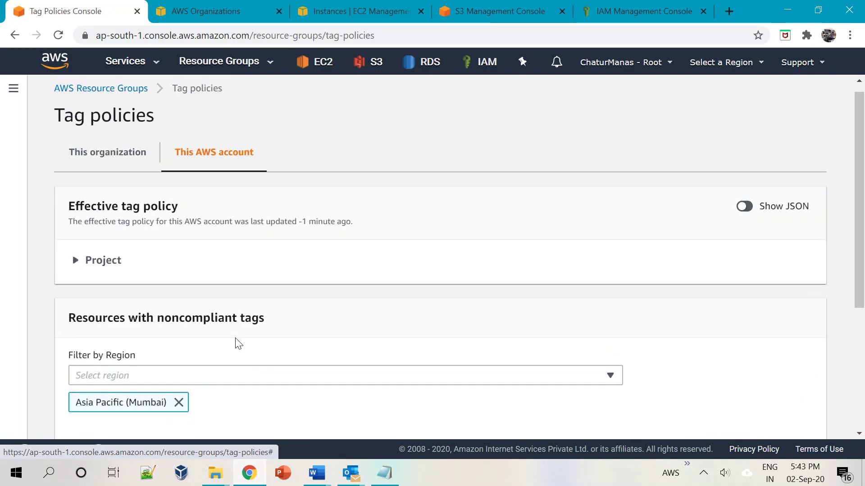
pyautogui.scroll(-2, 239, 344)
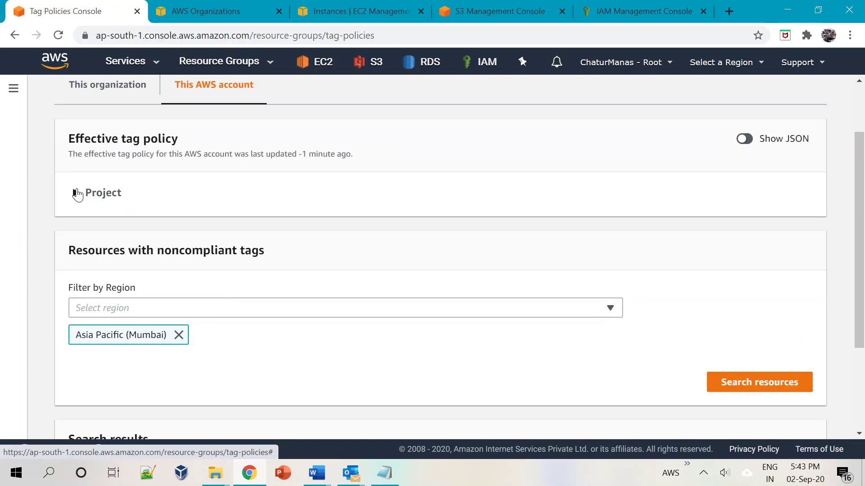
pyautogui.click(76, 193)
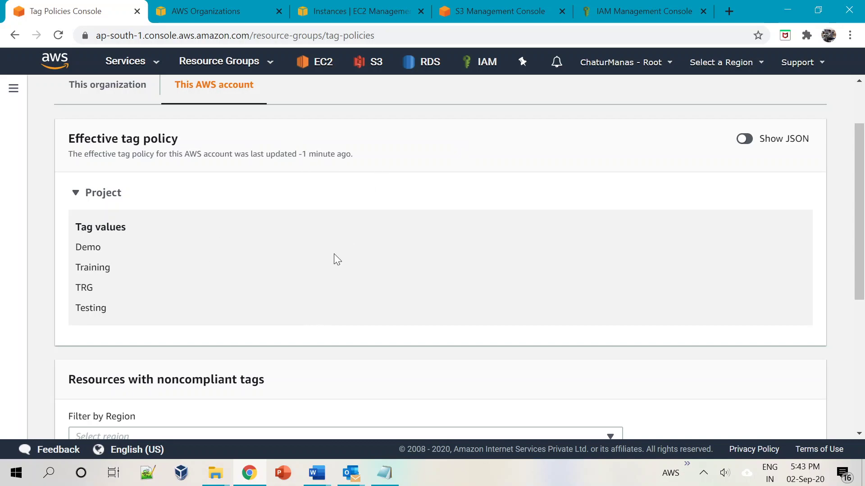
# Reload the tag policies page and display the effective tag policy for this AWS account.
pyautogui.scroll(2, 334, 253)
pyautogui.click(58, 35)
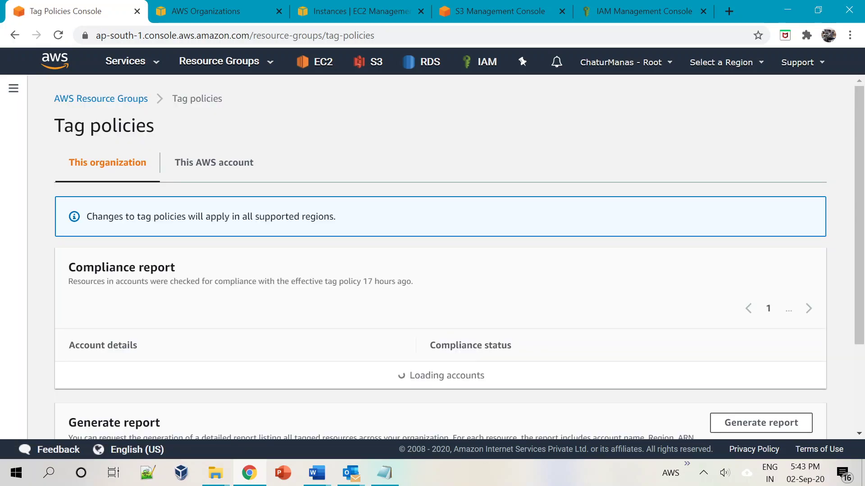
pyautogui.click(210, 167)
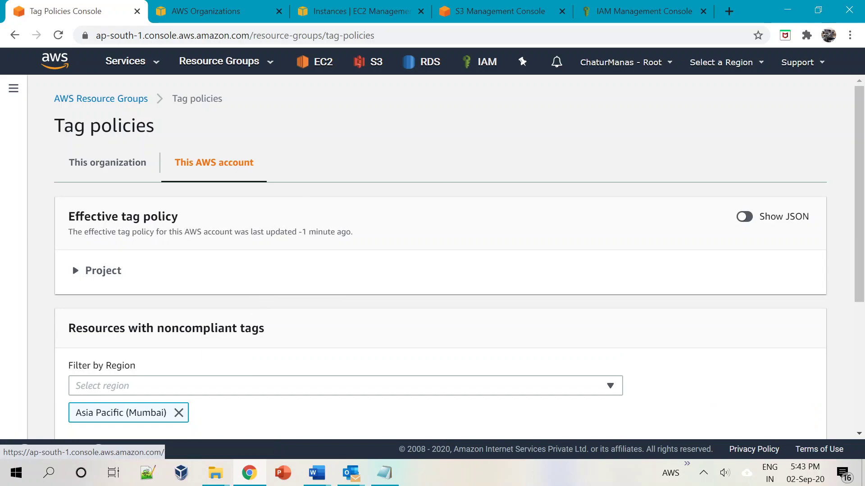
# Switch to AWS Organizations, select the BU_Policy tag policy and look over its details and attachment categories.
pyautogui.click(612, 9)
pyautogui.click(450, 9)
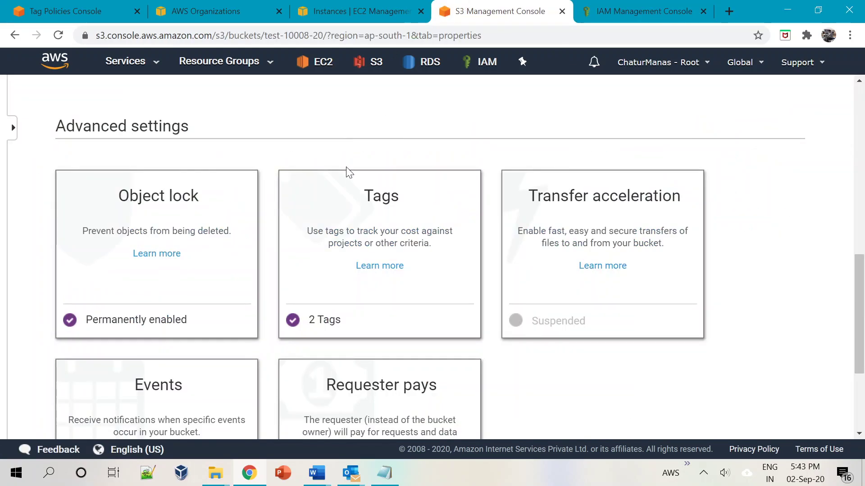
pyautogui.click(356, 11)
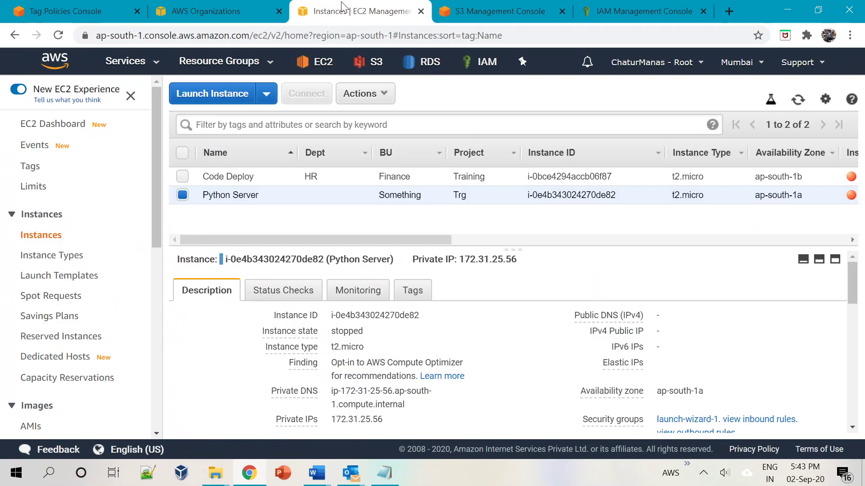
pyautogui.click(213, 13)
pyautogui.scroll(-2, 271, 293)
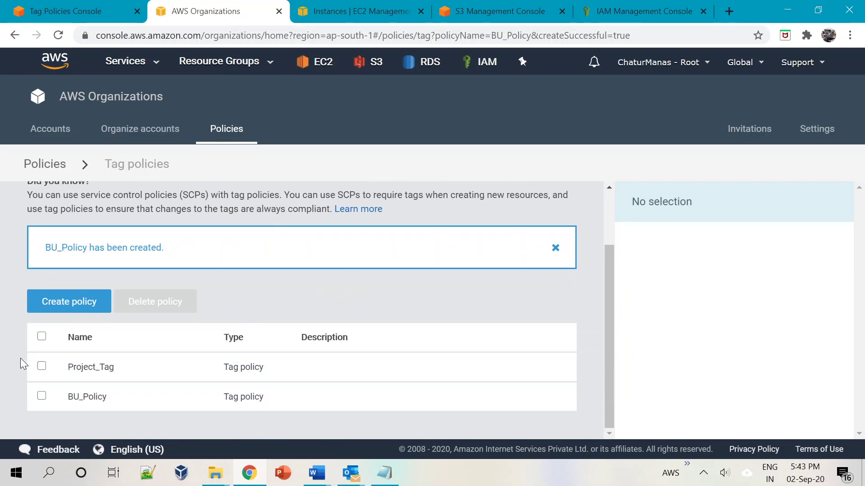
pyautogui.click(42, 397)
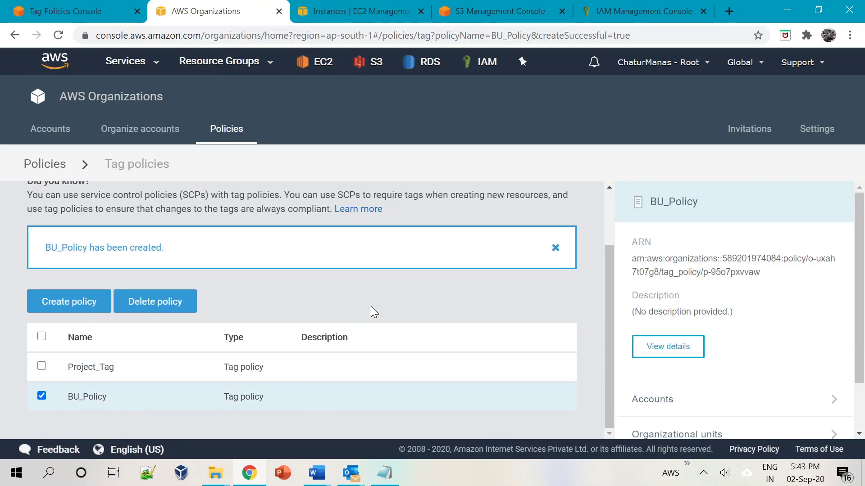
pyautogui.moveTo(862, 311); pyautogui.dragTo(864, 402)
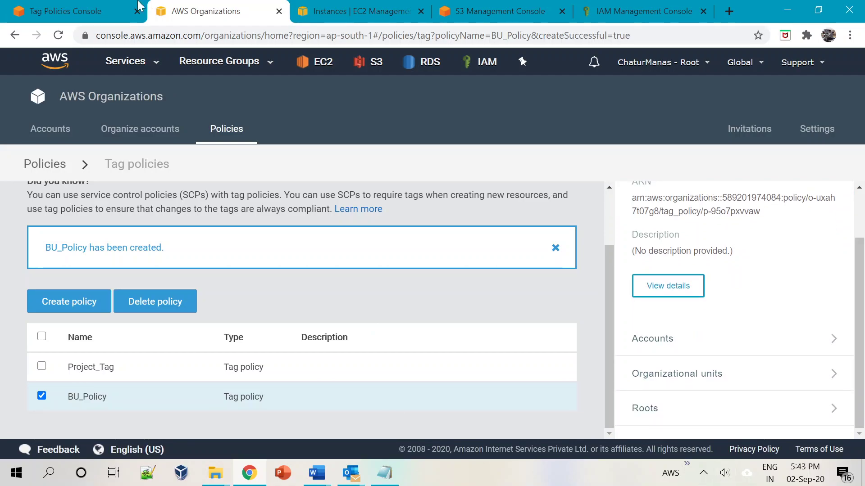
# Return to the Tag Policies console, refresh it and check the tag keys in this AWS account's effective policy.
pyautogui.click(106, 11)
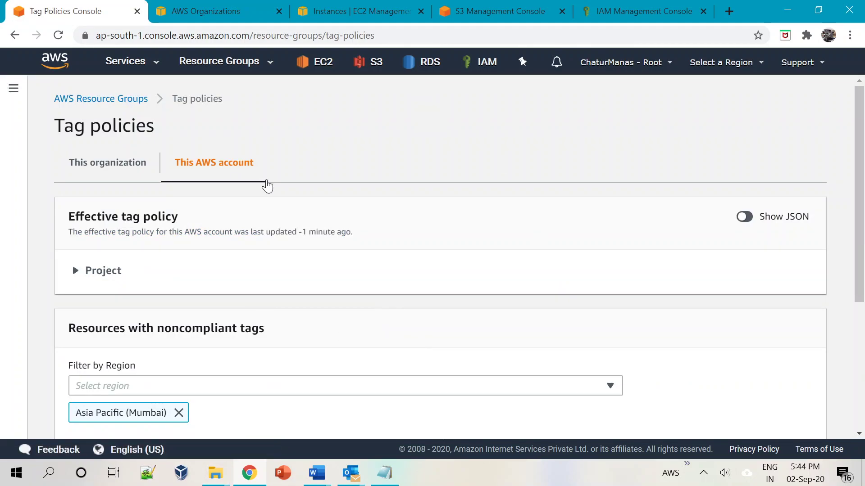
pyautogui.click(58, 35)
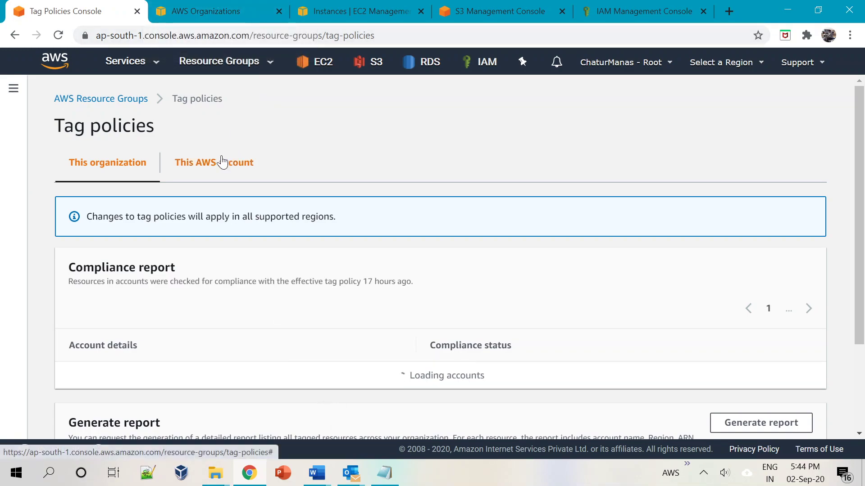
pyautogui.click(221, 162)
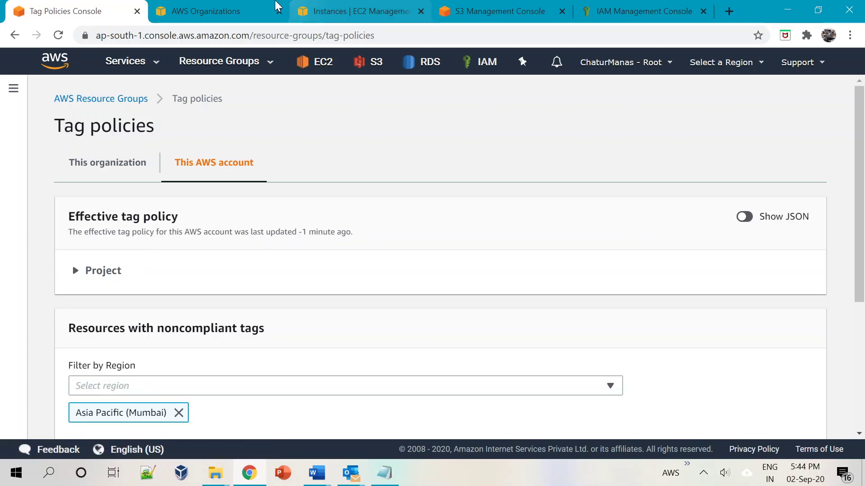
# In AWS Organizations, attach the BU_Policy tag policy to the ChaturManas - Root account.
pyautogui.click(197, 12)
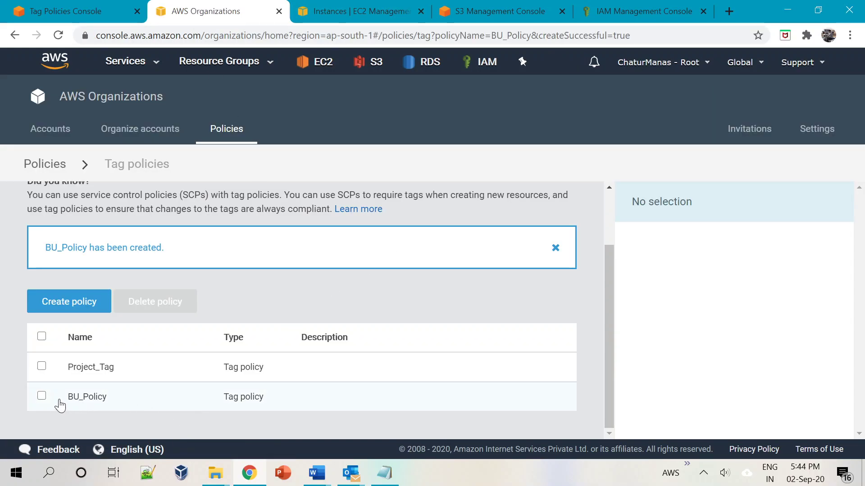
pyautogui.click(41, 397)
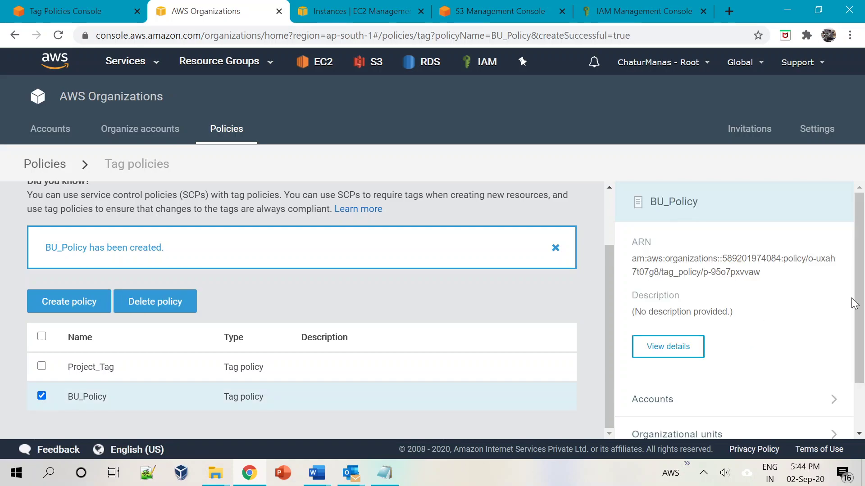
pyautogui.scroll(-1, 860, 310)
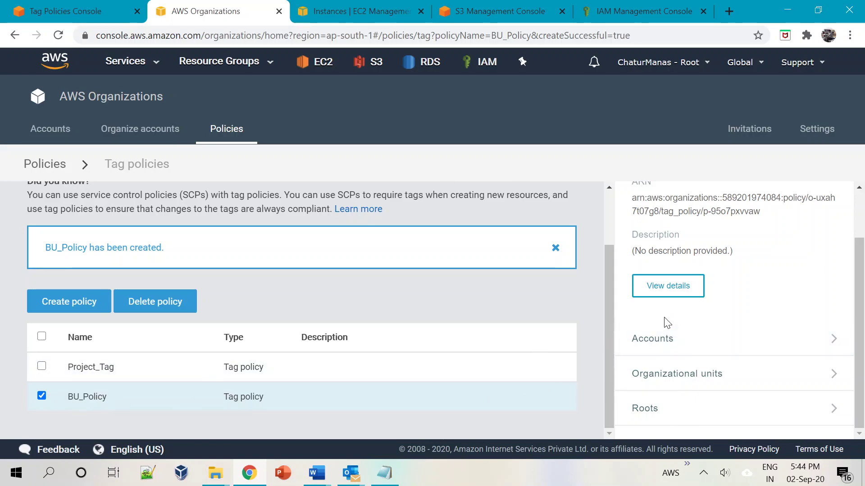
pyautogui.click(661, 347)
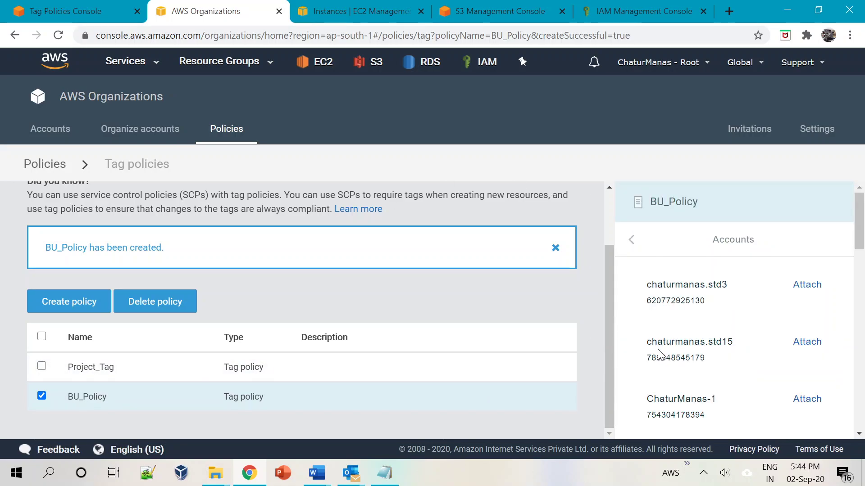
pyautogui.moveTo(860, 232); pyautogui.dragTo(857, 299)
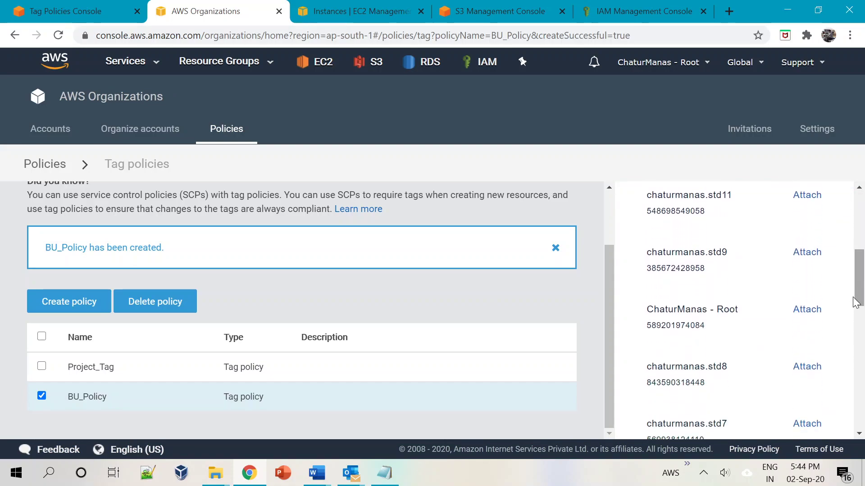
pyautogui.click(804, 311)
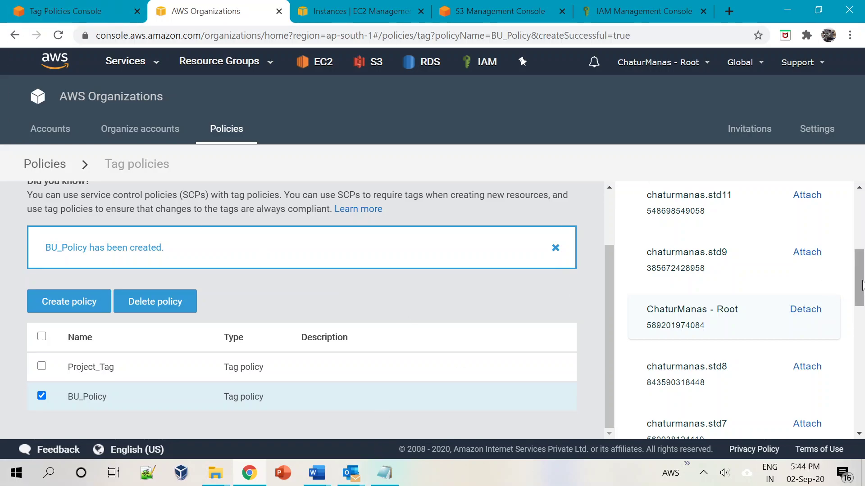
# Review BU_Policy's account list to verify the ChaturManas - Root attachment, and return to the policy's overview.
pyautogui.moveTo(858, 270); pyautogui.dragTo(860, 383)
pyautogui.scroll(10, 860, 383)
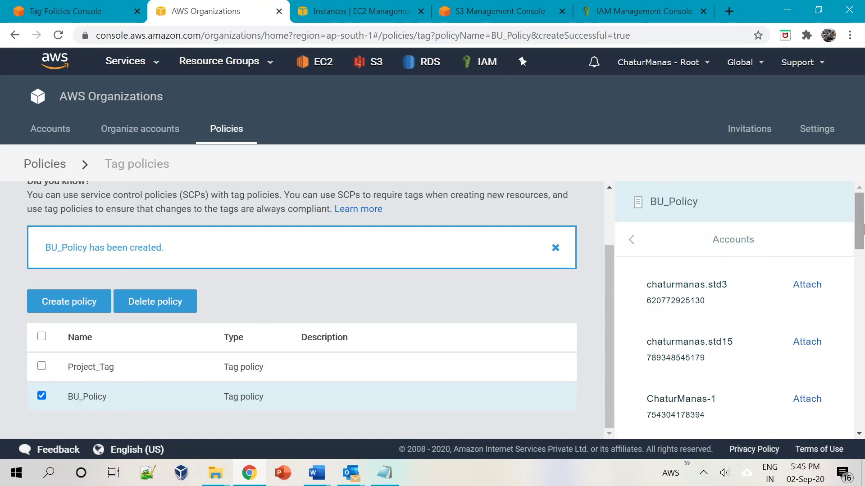
pyautogui.moveTo(859, 229); pyautogui.dragTo(862, 290)
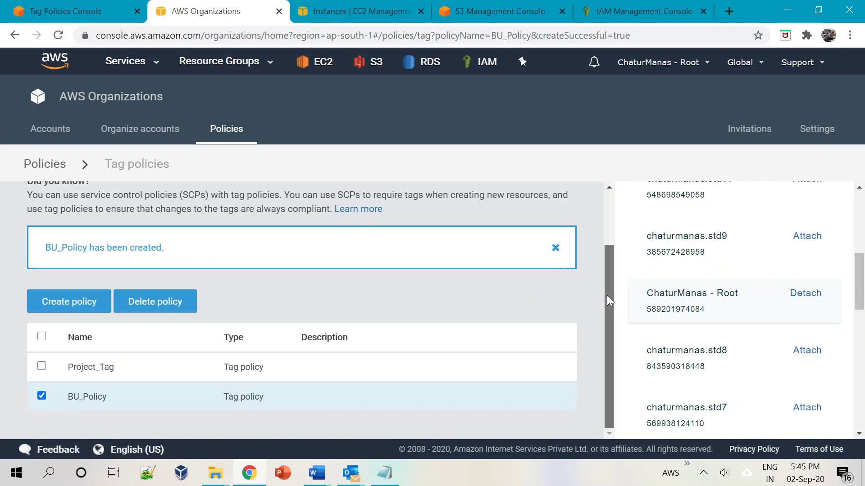
pyautogui.scroll(2, 606, 296)
pyautogui.moveTo(862, 276); pyautogui.dragTo(862, 194)
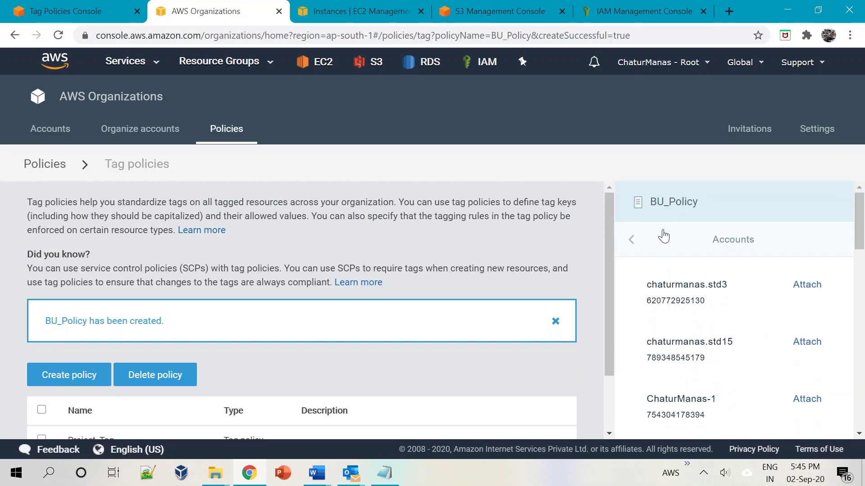
pyautogui.click(710, 250)
pyautogui.scroll(-1, 720, 293)
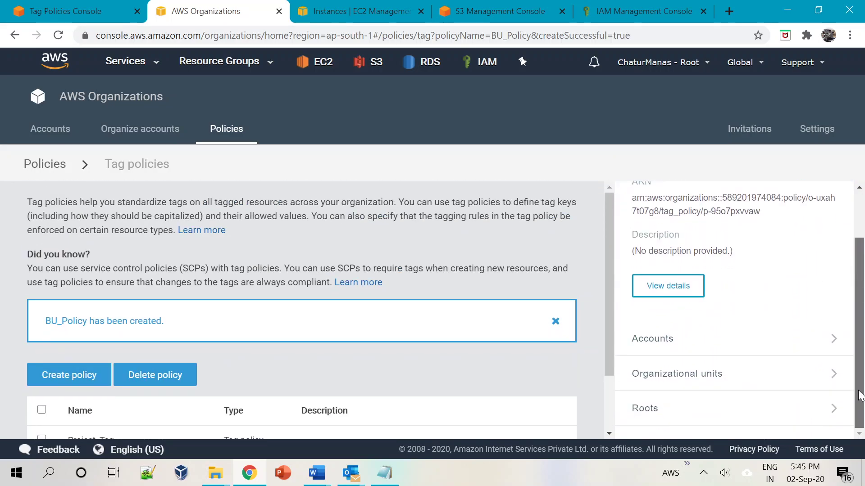
# Reload the Tag Policies console for this AWS account and examine the allowed values of the bu tag key.
pyautogui.click(80, 8)
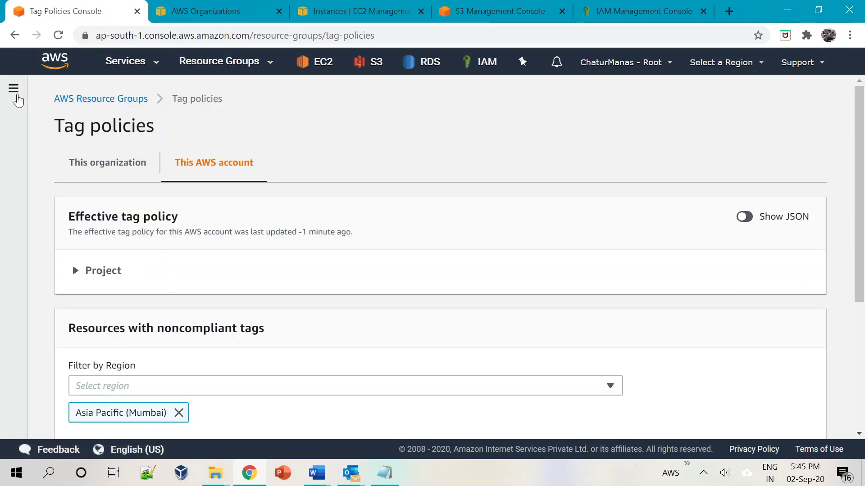
pyautogui.click(58, 36)
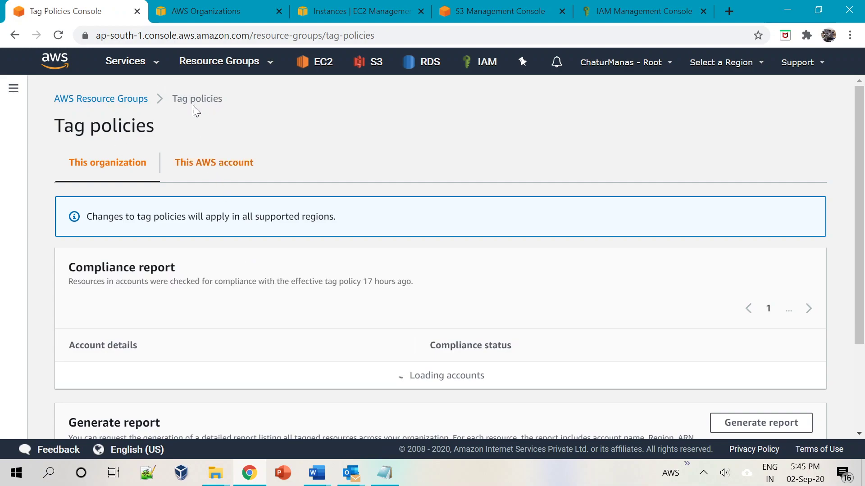
pyautogui.click(204, 160)
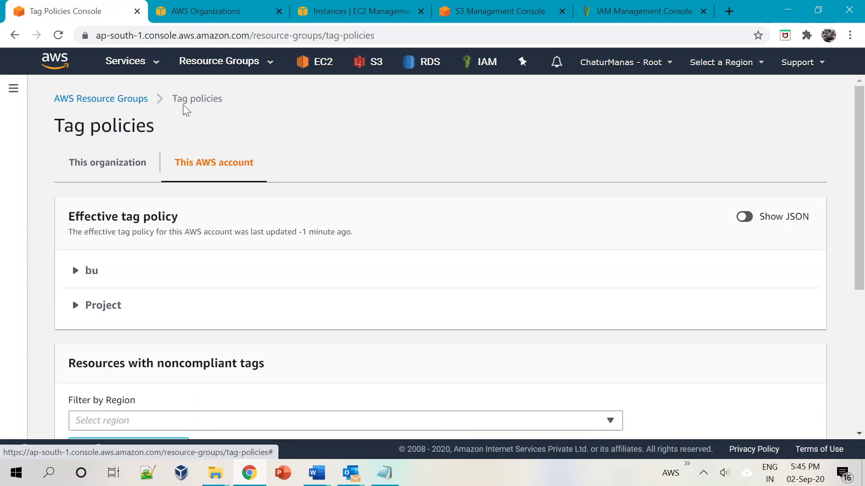
pyautogui.scroll(-2, 89, 206)
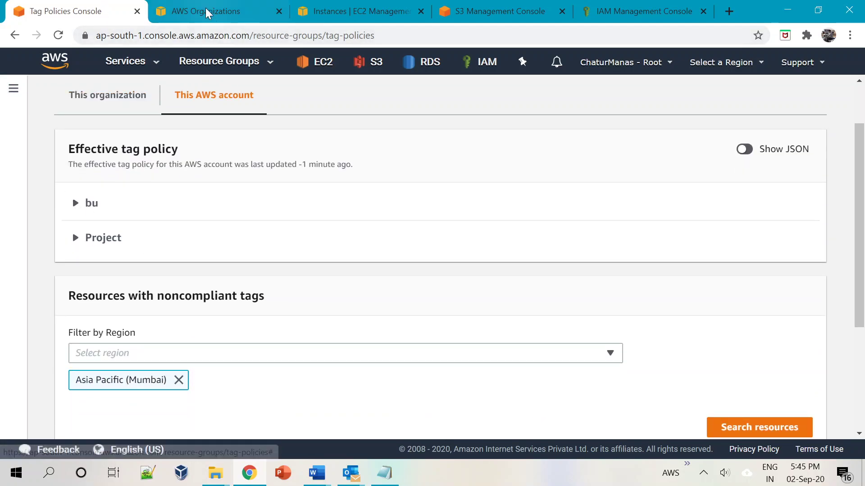
pyautogui.click(79, 211)
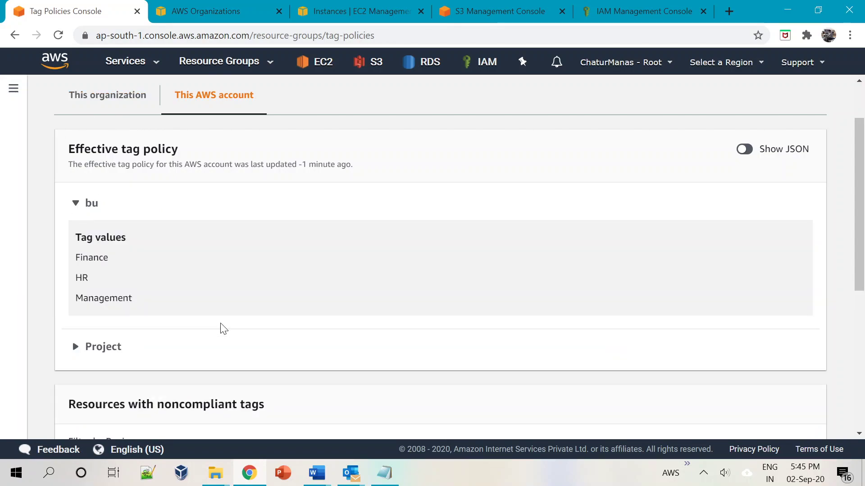
pyautogui.scroll(-2, 222, 329)
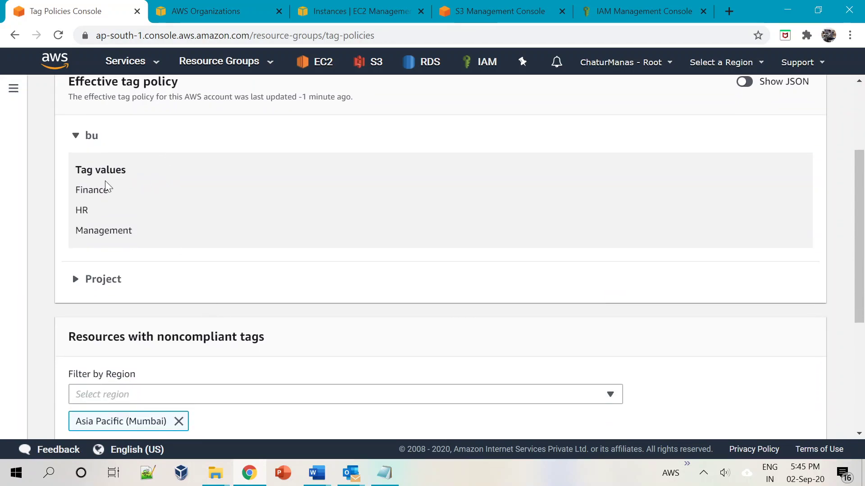
pyautogui.moveTo(80, 189); pyautogui.dragTo(109, 189)
pyautogui.click(100, 210)
# Search again for resources with noncompliant tags in the Asia Pacific (Mumbai) region.
pyautogui.scroll(-5, 267, 270)
pyautogui.click(765, 252)
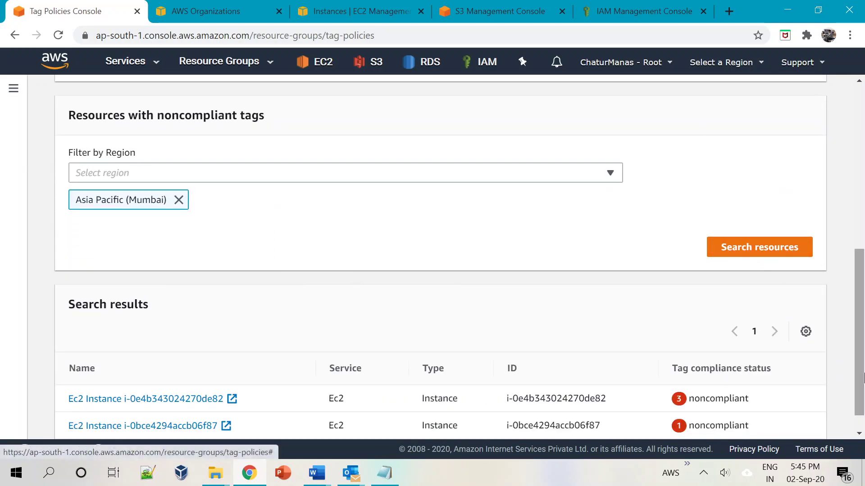
pyautogui.scroll(-2, 861, 380)
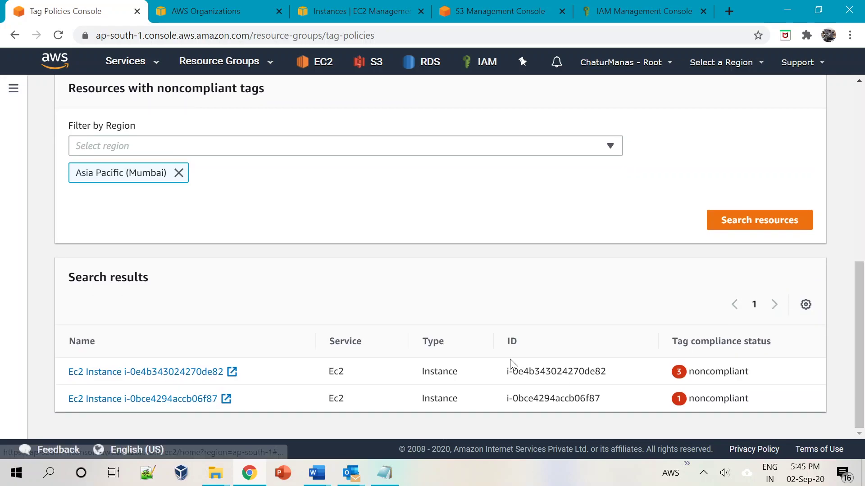
# Inspect the noncompliant tags of EC2 instance i-0e4b343024270de82, close the details and switch to the EC2 instances list.
pyautogui.click(677, 373)
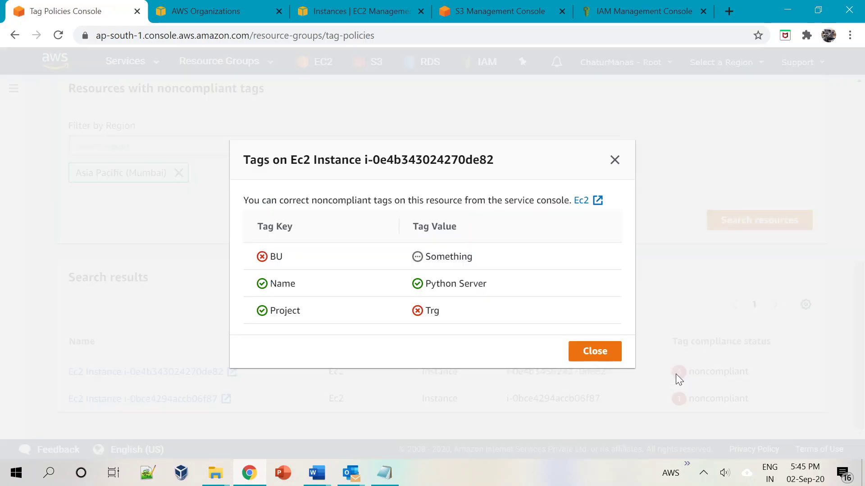
pyautogui.moveTo(278, 311); pyautogui.dragTo(450, 311)
pyautogui.click(495, 311)
pyautogui.tripleClick(486, 255)
pyautogui.click(486, 256)
pyautogui.click(602, 356)
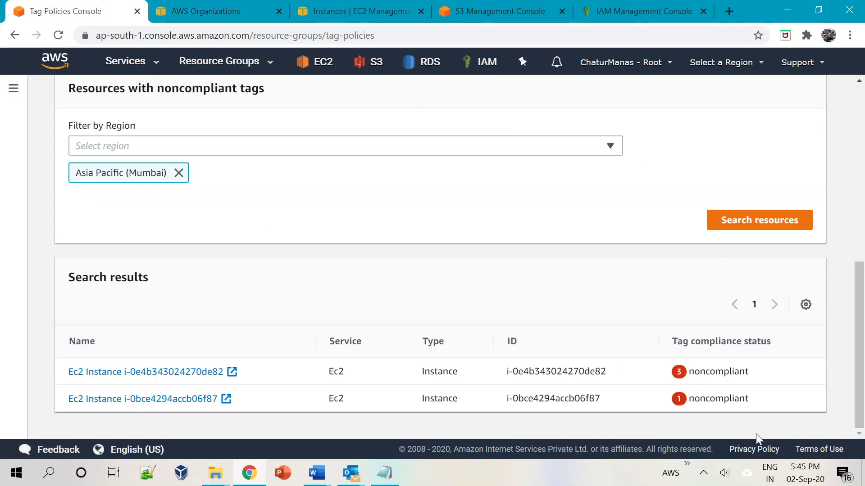
pyautogui.click(351, 11)
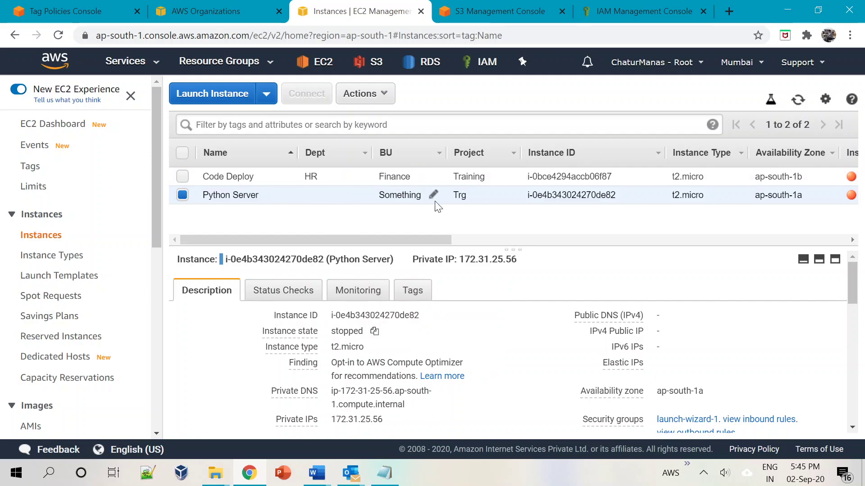
# Set the Python Server instance's BU tag value to Finance.
pyautogui.click(433, 195)
pyautogui.write('Finance')
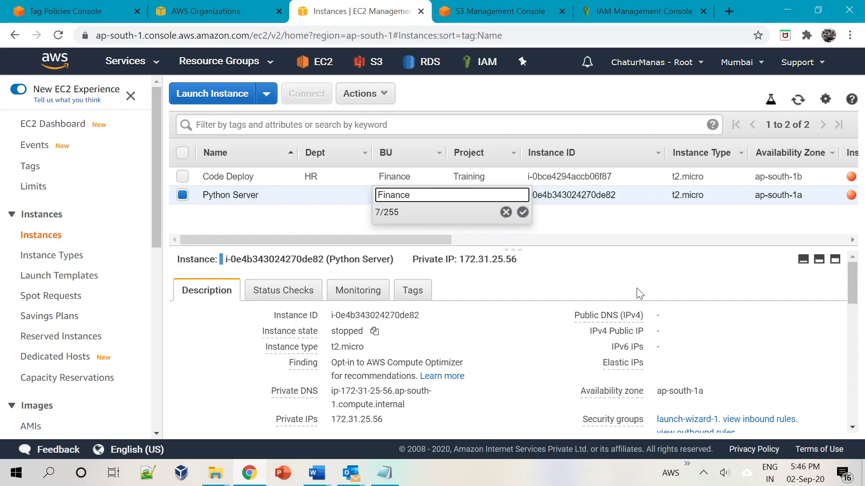
pyautogui.click(522, 213)
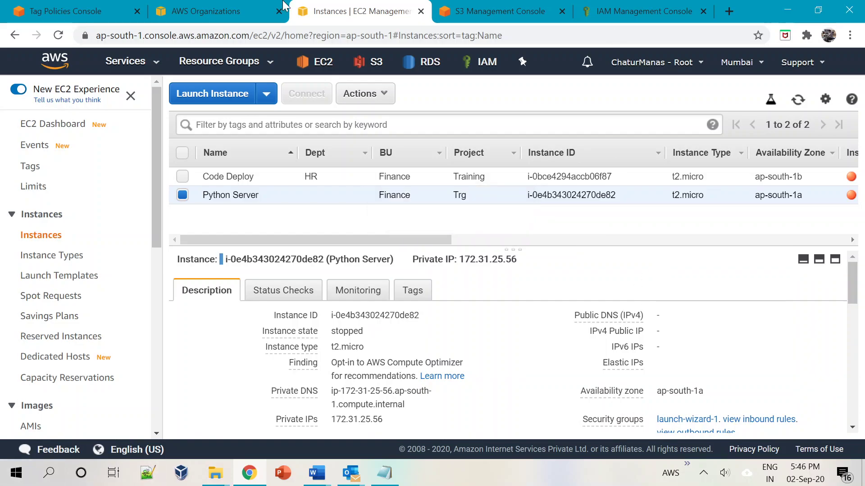
# Switch to the Tag Policies console, inspect the noncompliant tags of EC2 instance i-0e4b343024270de82 and close the details.
pyautogui.click(221, 10)
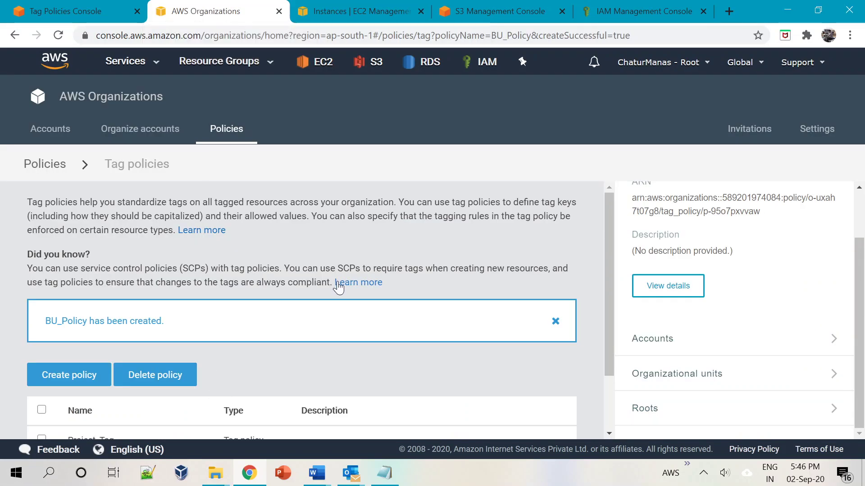
pyautogui.click(73, 11)
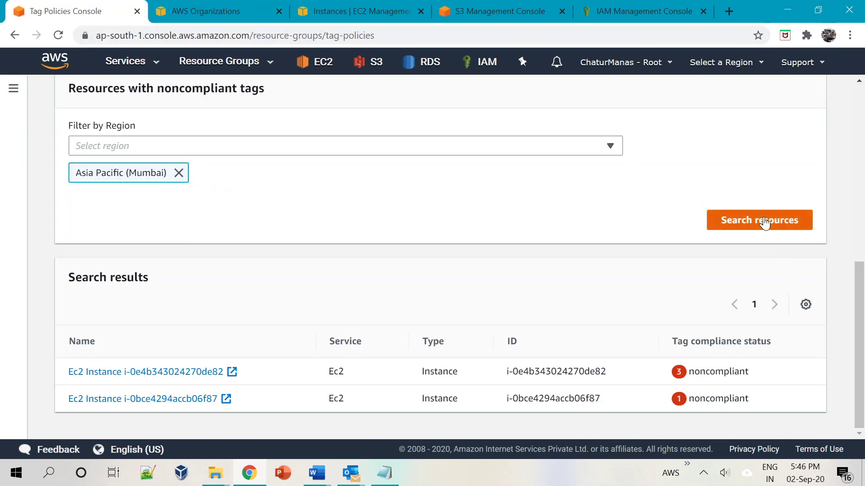
pyautogui.click(678, 372)
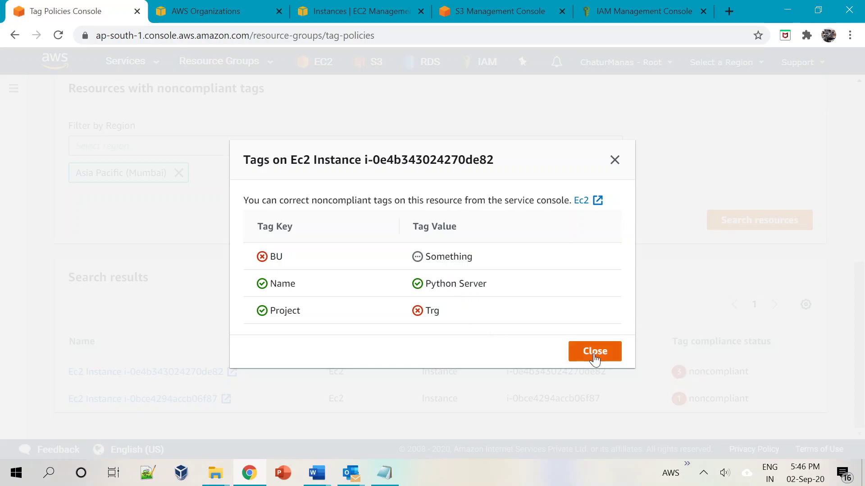
pyautogui.click(594, 352)
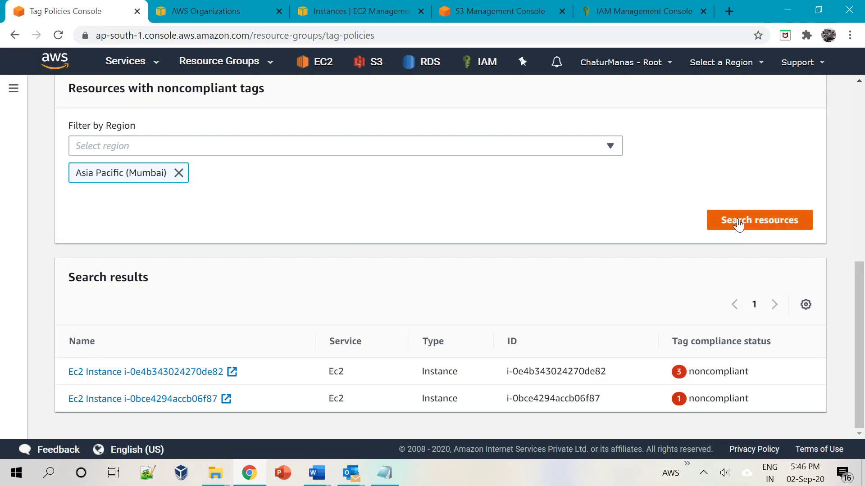
pyautogui.click(677, 376)
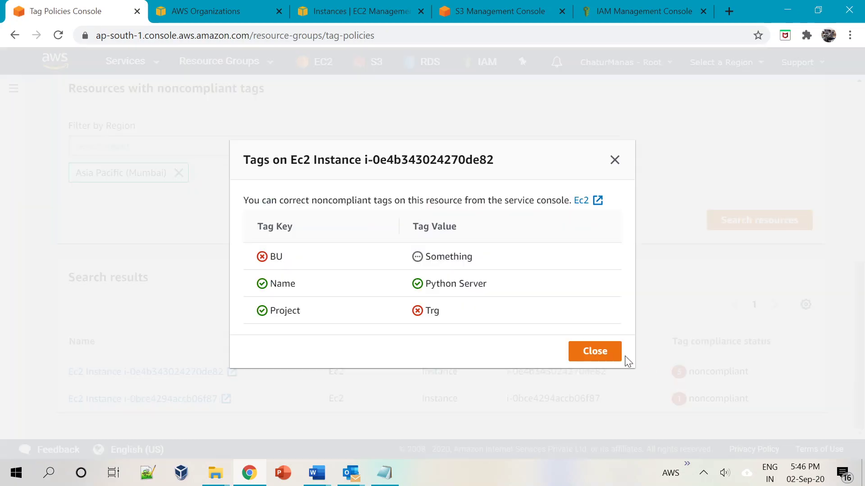
pyautogui.click(595, 351)
# Reload the Tag Policies results for this AWS account and review the BU and Project tags of EC2 instance i-0e4b343024270de82.
pyautogui.click(59, 36)
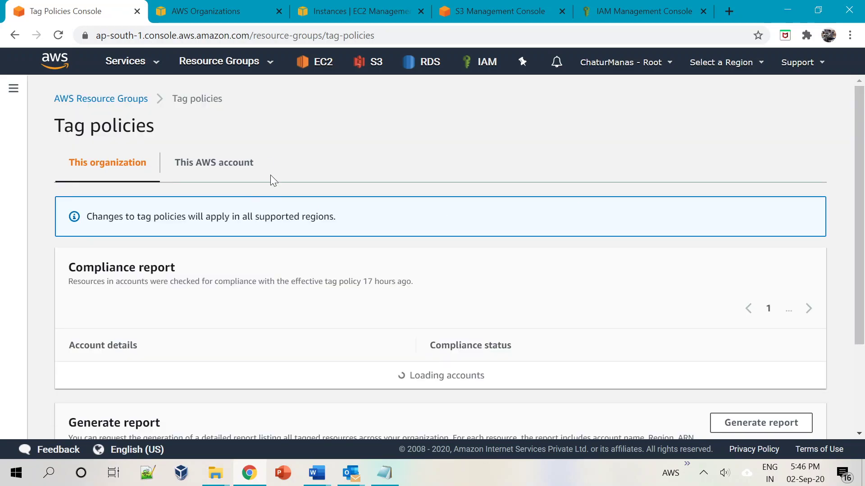
pyautogui.click(212, 165)
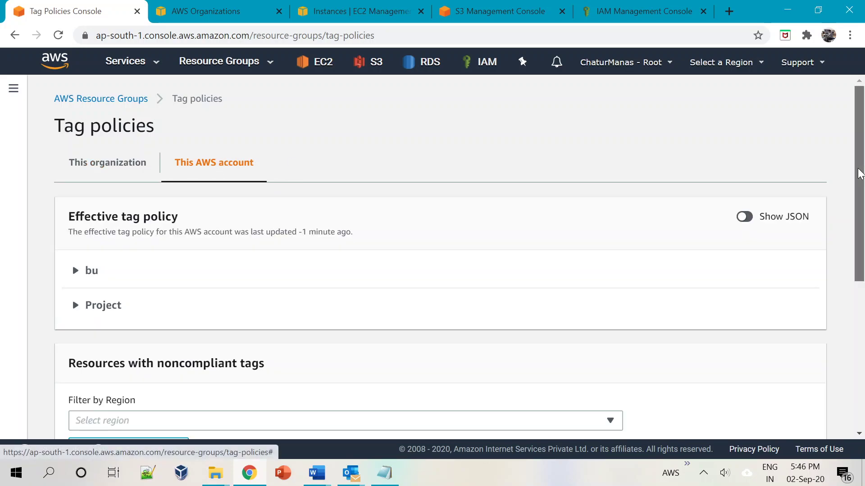
pyautogui.moveTo(860, 174); pyautogui.dragTo(840, 369)
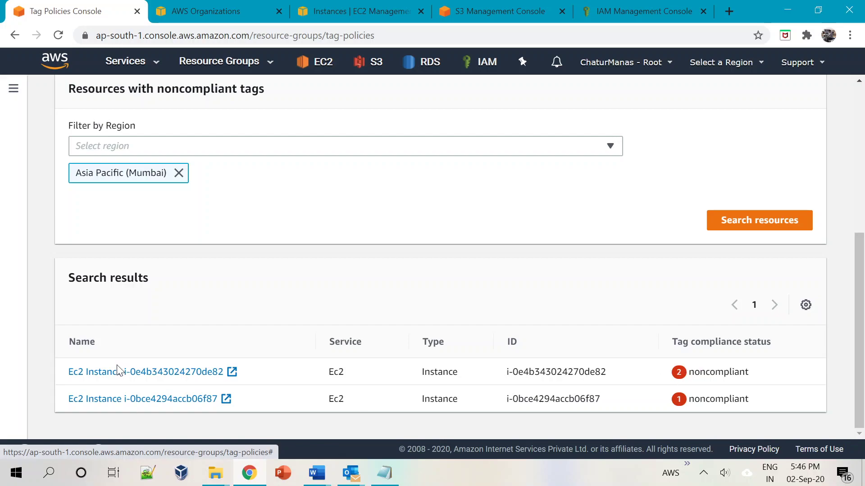
pyautogui.click(681, 375)
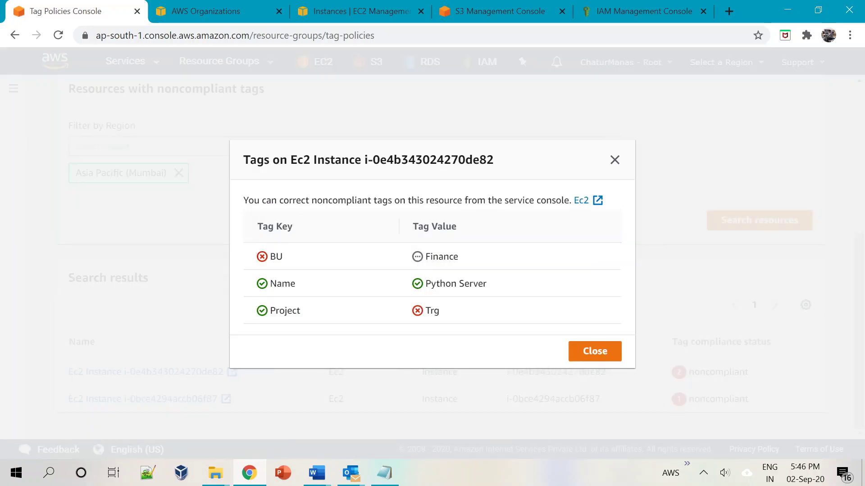
pyautogui.moveTo(463, 261); pyautogui.dragTo(418, 260)
pyautogui.click(294, 300)
pyautogui.moveTo(276, 310); pyautogui.dragTo(504, 328)
pyautogui.click(435, 323)
pyautogui.click(595, 352)
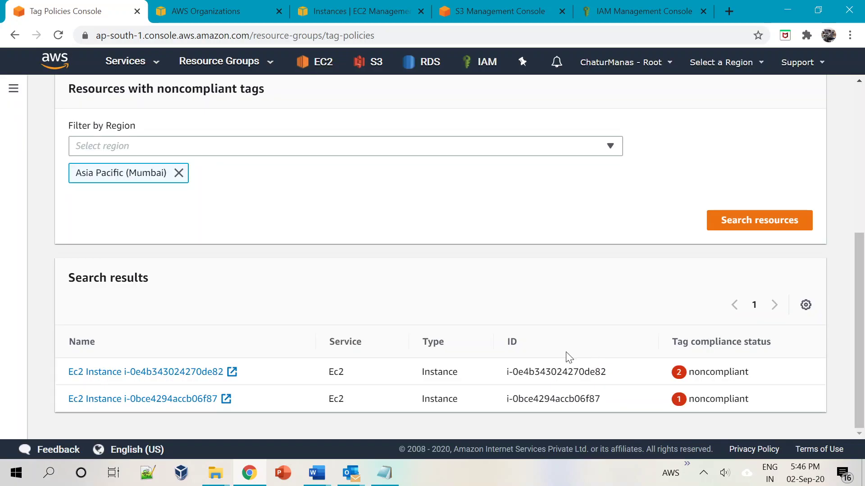
# Return to the EC2 instances list and set the Python Server instance's Project tag value to TRG.
pyautogui.click(227, 9)
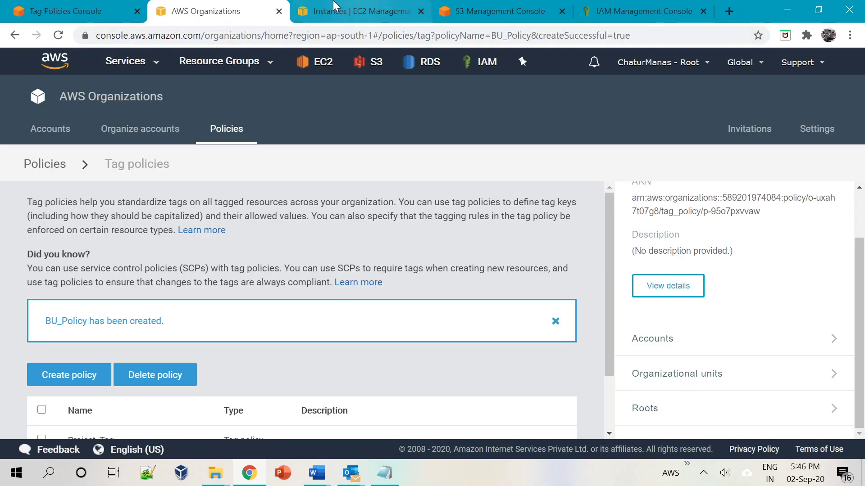
pyautogui.click(349, 10)
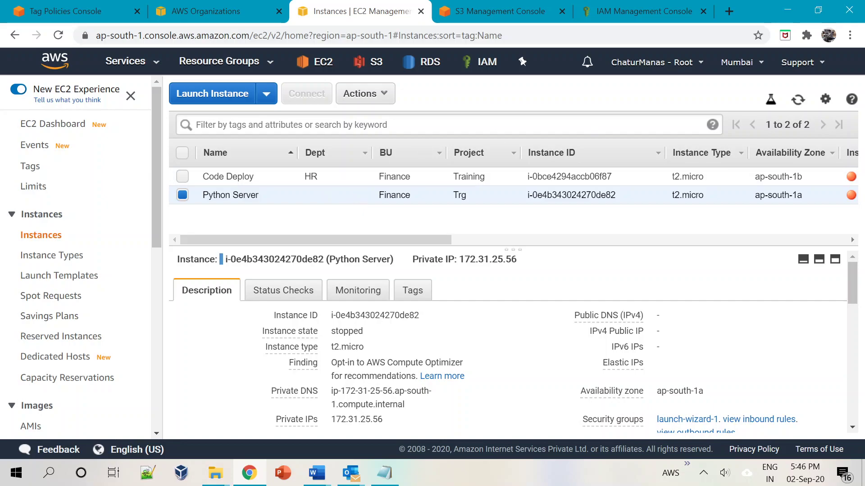
pyautogui.click(508, 196)
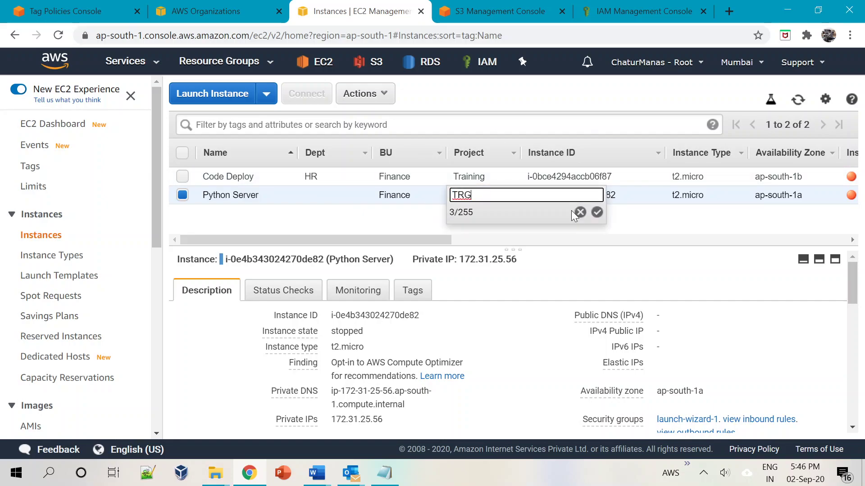
pyautogui.click(597, 212)
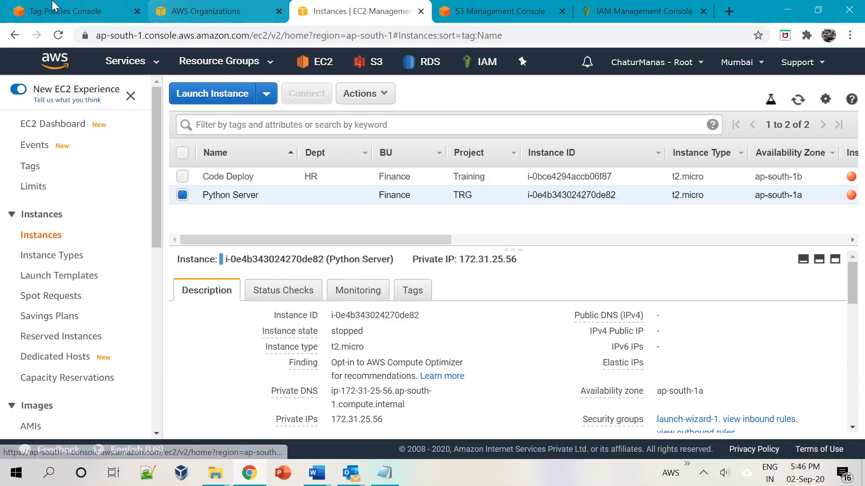
# Search again for noncompliant resources in the Tag Policies console and inspect the tags of EC2 instance i-0bce4294accb06f87.
pyautogui.click(69, 6)
pyautogui.click(744, 221)
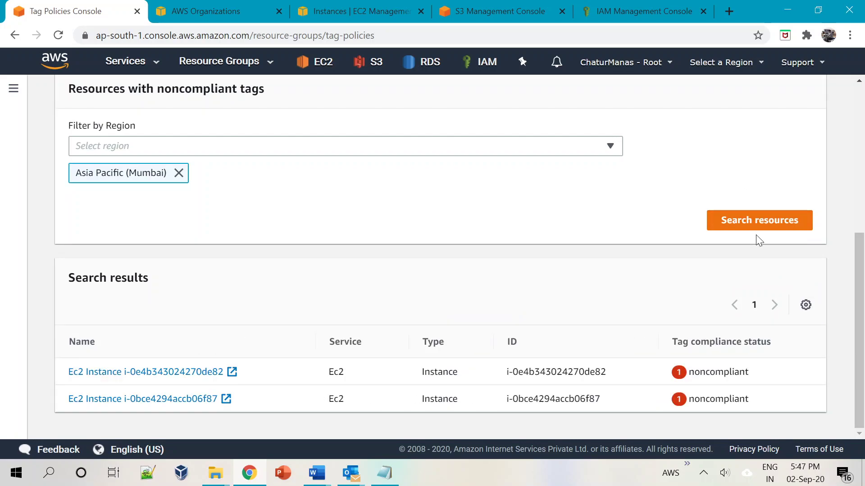
pyautogui.click(680, 400)
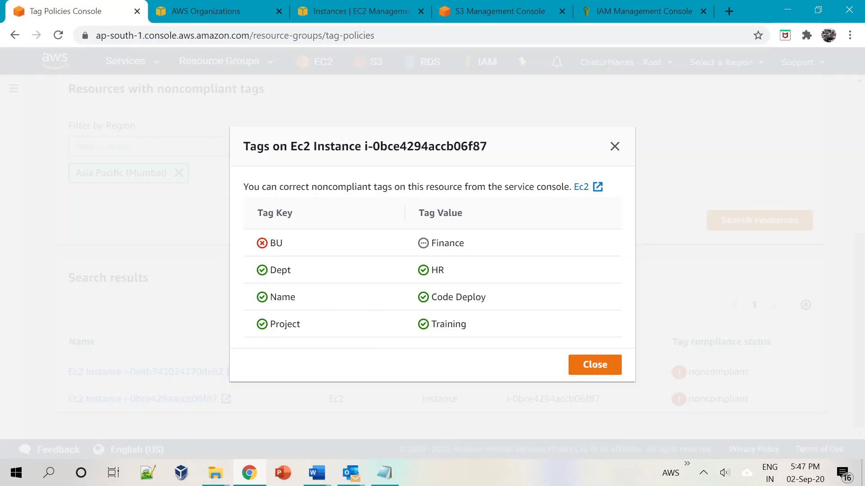
pyautogui.moveTo(272, 247); pyautogui.dragTo(480, 269)
pyautogui.click(379, 346)
pyautogui.click(594, 366)
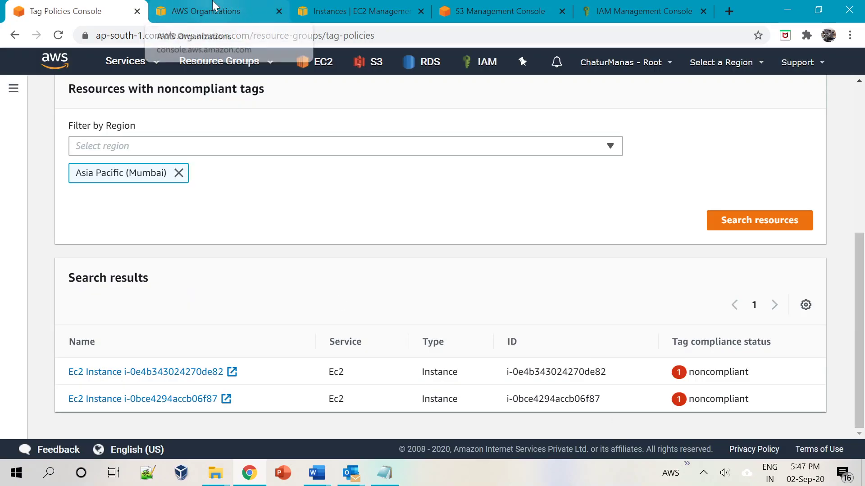
# In the EC2 instances list, rename the Python Server instance's BU tag key to lowercase bu and save the tags.
pyautogui.click(341, 11)
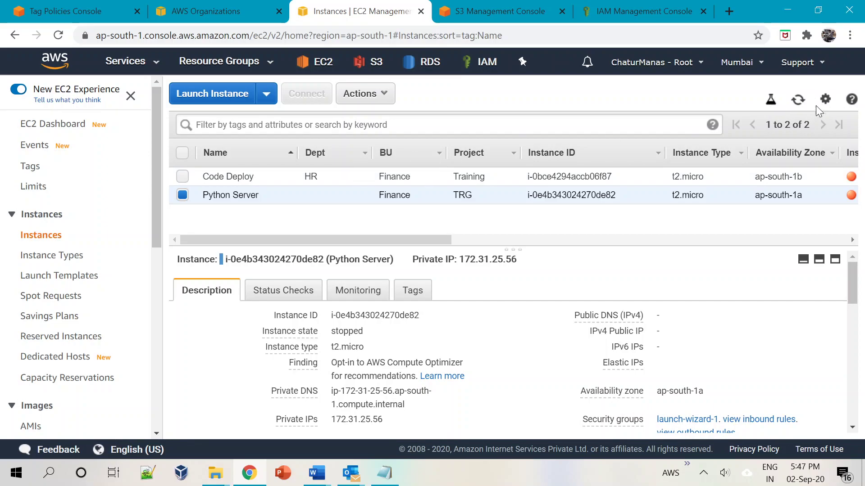
pyautogui.click(799, 103)
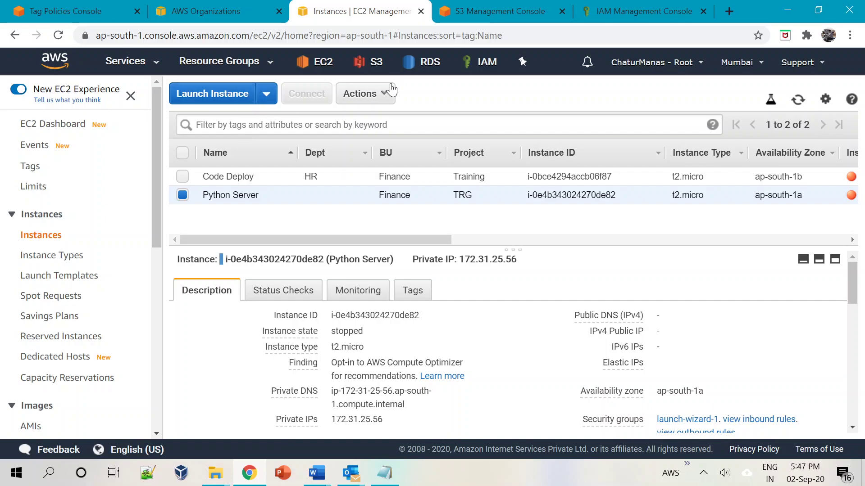
pyautogui.click(361, 95)
pyautogui.moveTo(391, 191)
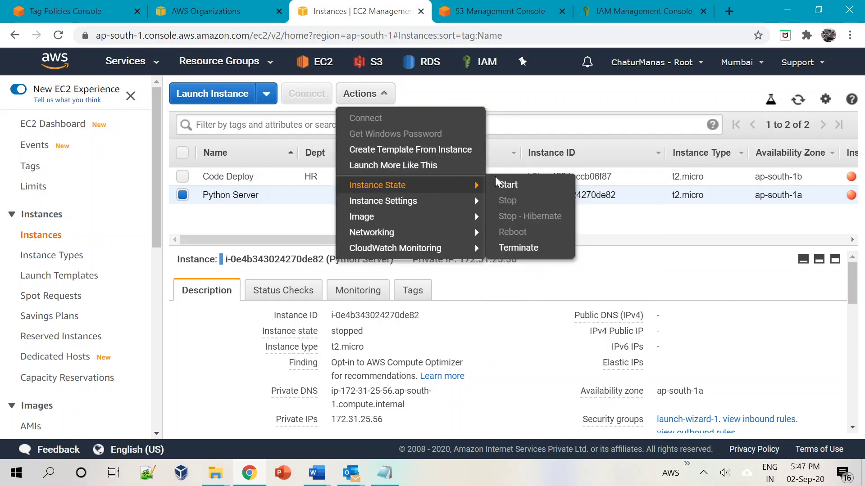
pyautogui.moveTo(382, 219)
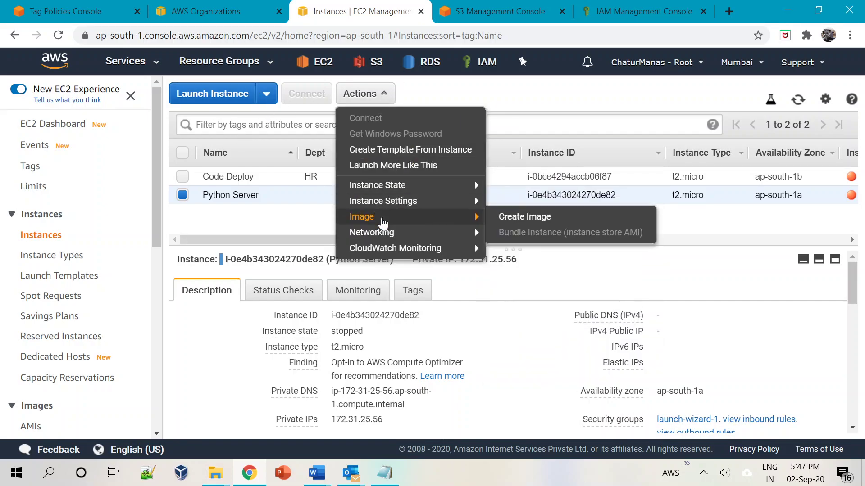
pyautogui.moveTo(433, 204)
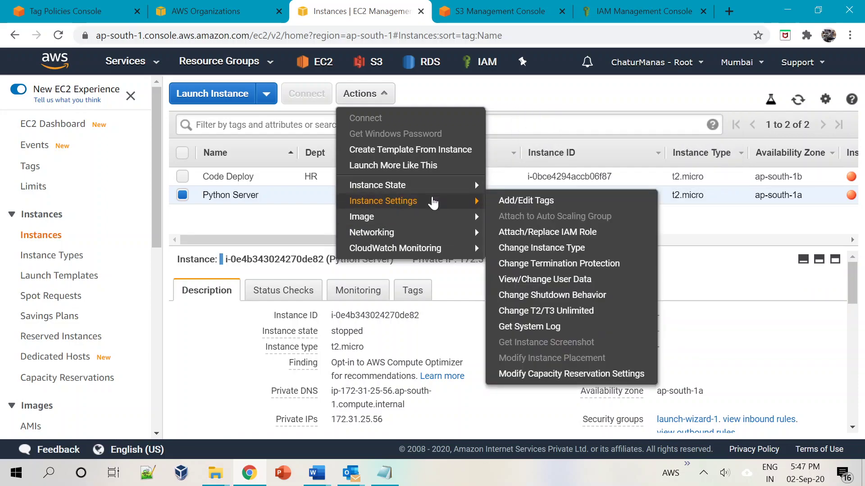
pyautogui.click(500, 202)
pyautogui.doubleClick(378, 282)
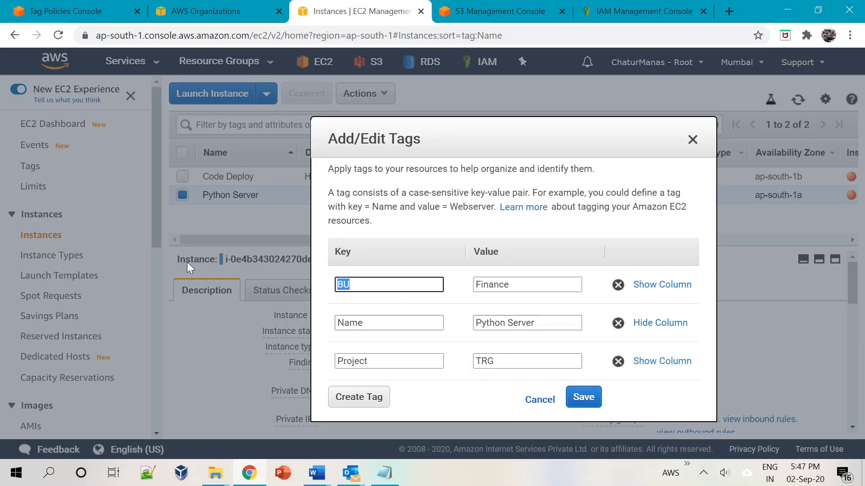
pyautogui.write('bu')
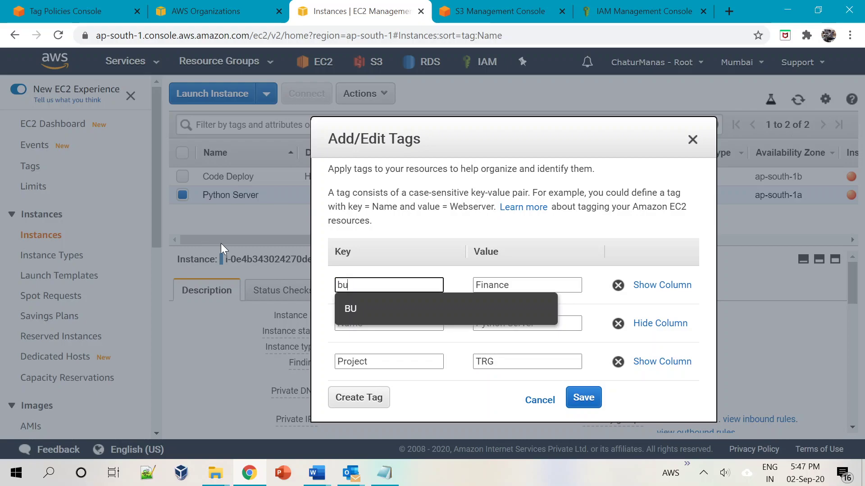
pyautogui.press('Tab')
pyautogui.click(595, 404)
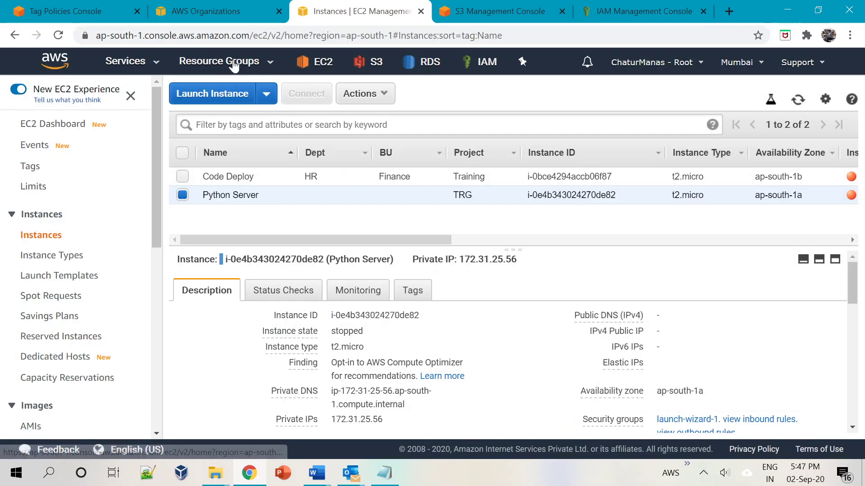
# Reload this AWS account's noncompliant resources in the Tag Policies console and inspect the BU tag of EC2 instance i-0bce4294accb06f87.
pyautogui.click(79, 6)
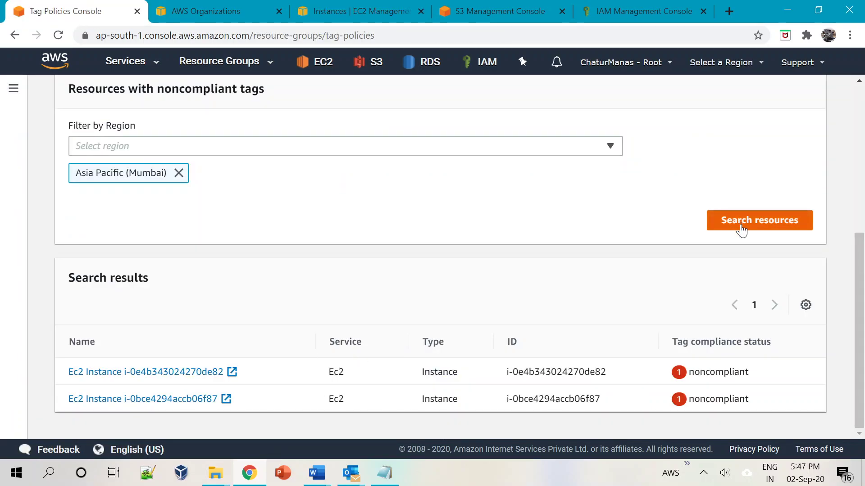
pyautogui.click(54, 38)
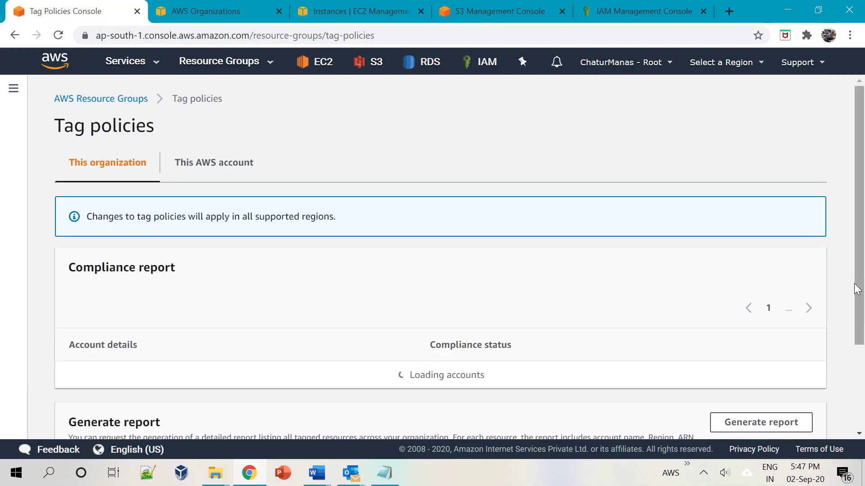
pyautogui.scroll(-3, 857, 289)
pyautogui.scroll(3, 276, 224)
pyautogui.click(220, 168)
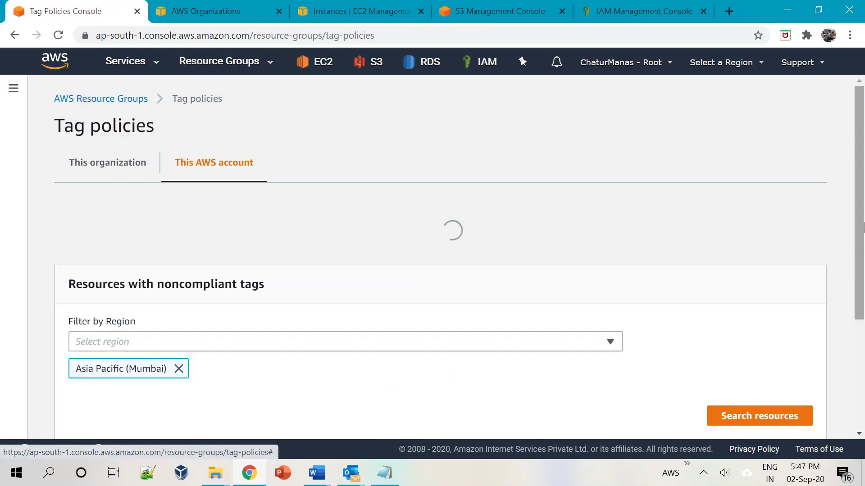
pyautogui.scroll(-3, 861, 227)
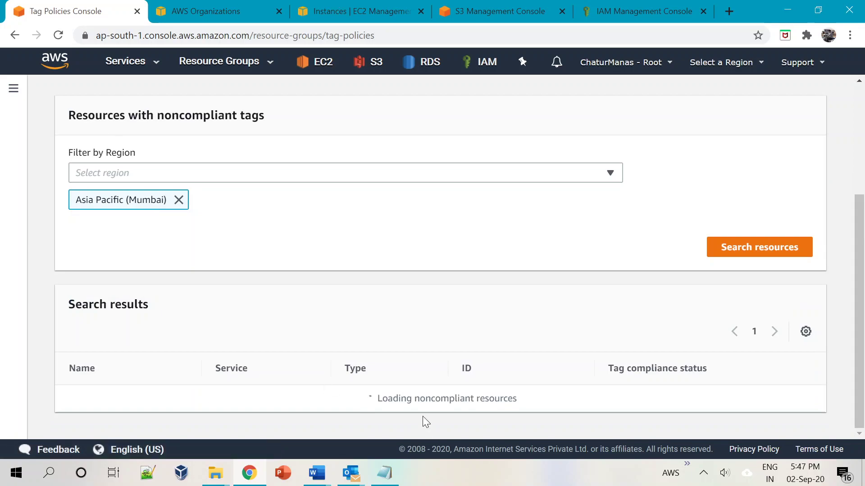
pyautogui.scroll(2, 582, 373)
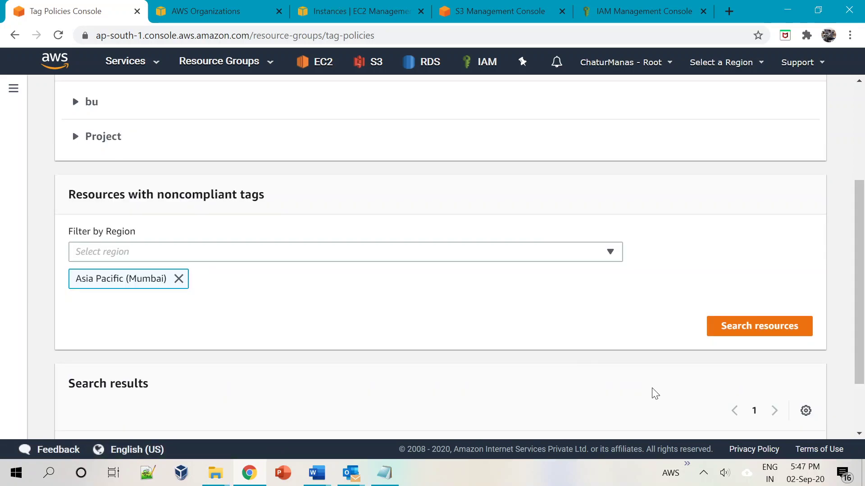
pyautogui.scroll(-2, 860, 288)
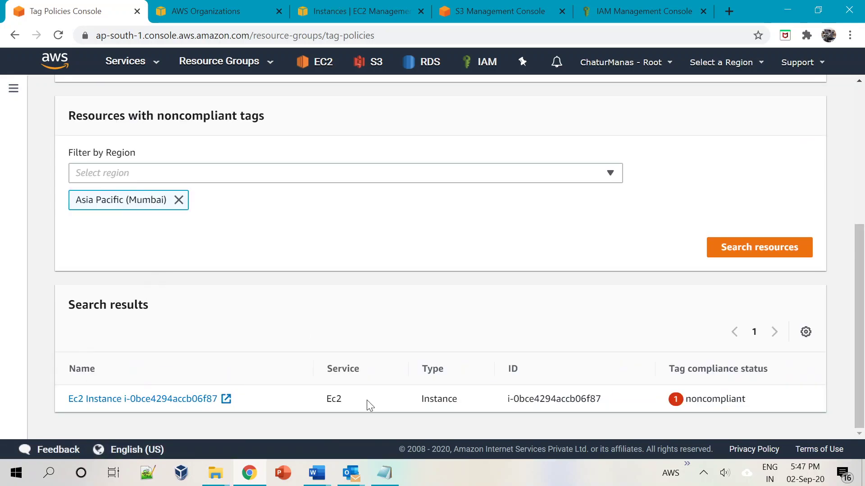
pyautogui.click(676, 402)
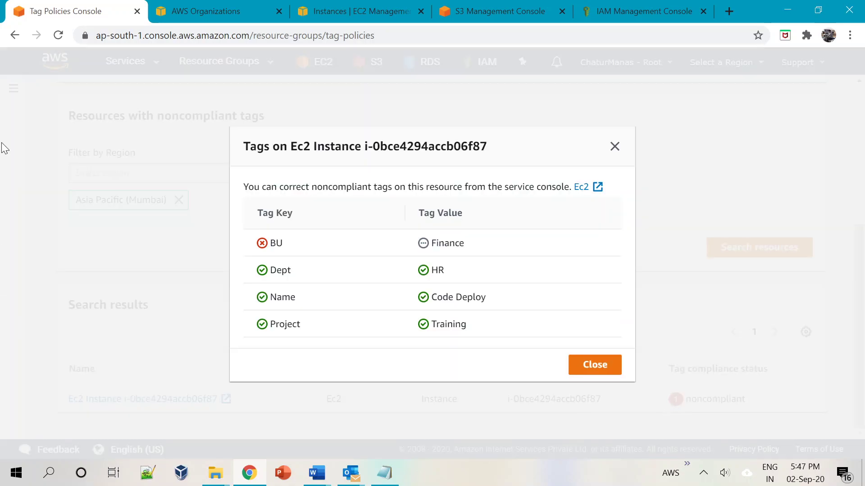
pyautogui.moveTo(269, 243); pyautogui.dragTo(319, 249)
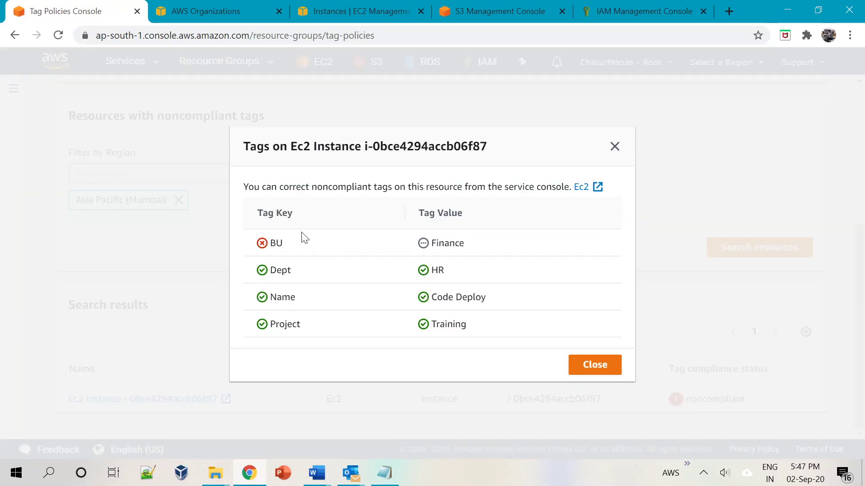
# Open BU_Policy for editing in the AWS Organizations tag policies and review the BU tag key's capitalization compliance setting.
pyautogui.click(216, 5)
pyautogui.scroll(-2, 177, 348)
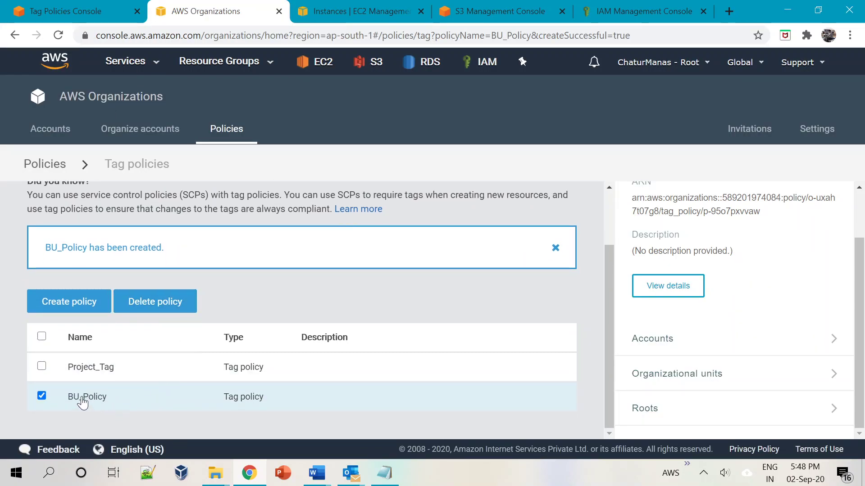
pyautogui.click(668, 286)
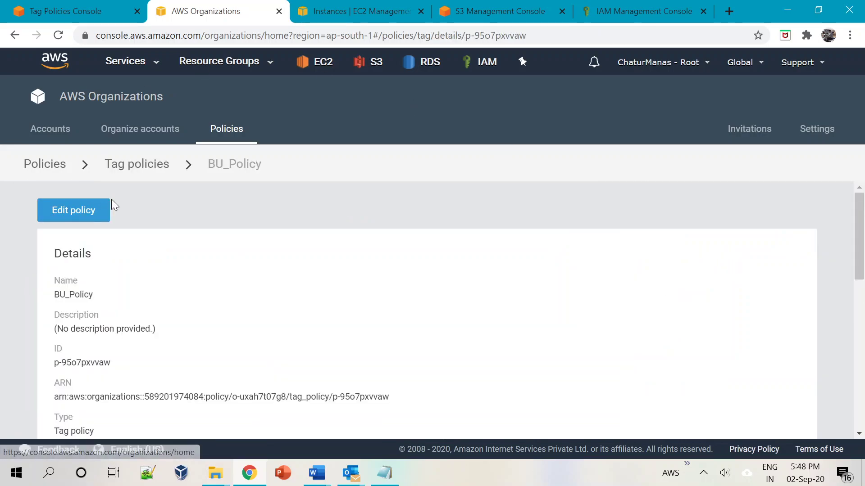
pyautogui.click(90, 211)
pyautogui.scroll(-2, 427, 311)
pyautogui.scroll(-4, 427, 311)
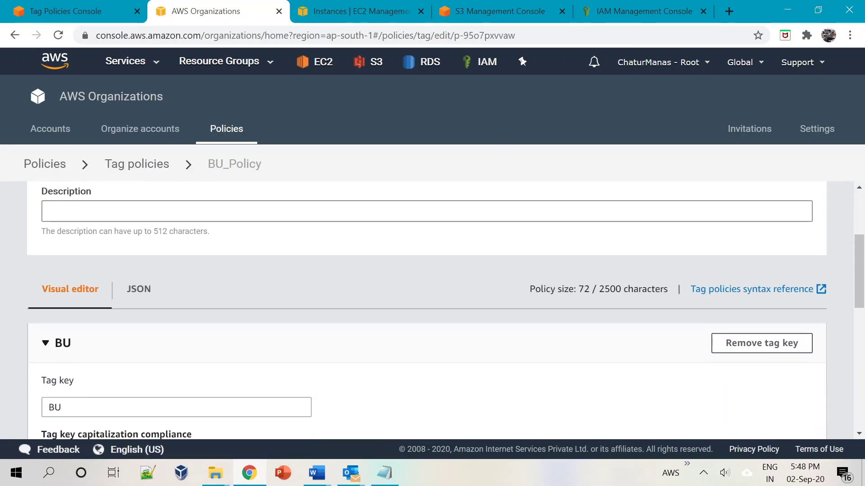
pyautogui.click(177, 284)
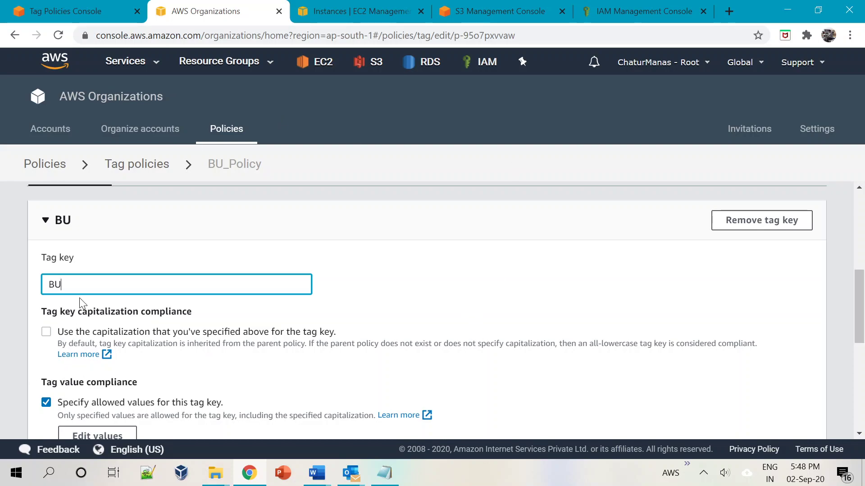
pyautogui.click(450, 303)
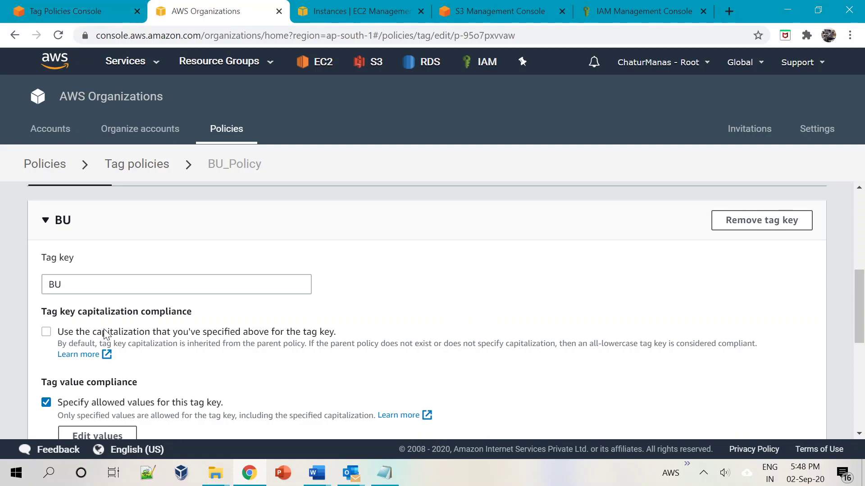
# Recheck the tags of EC2 instance i-0bce4294accb06f87 in the Tag Policies console and close its tag details.
pyautogui.click(71, 6)
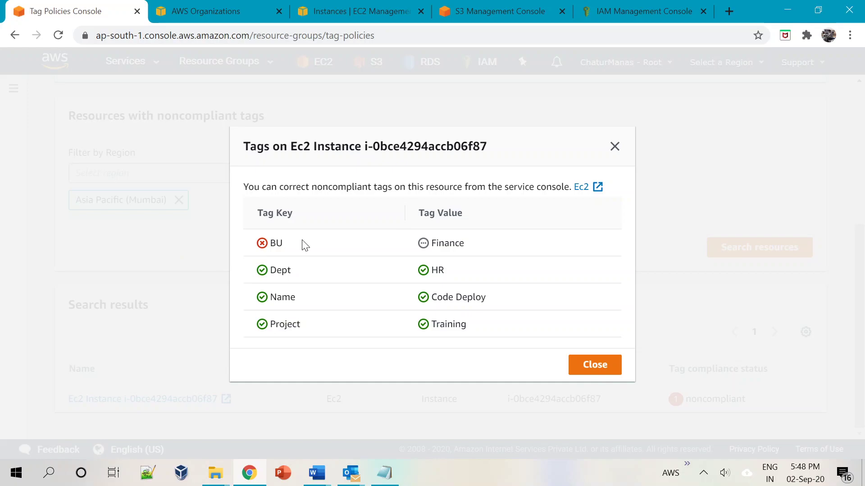
pyautogui.click(602, 378)
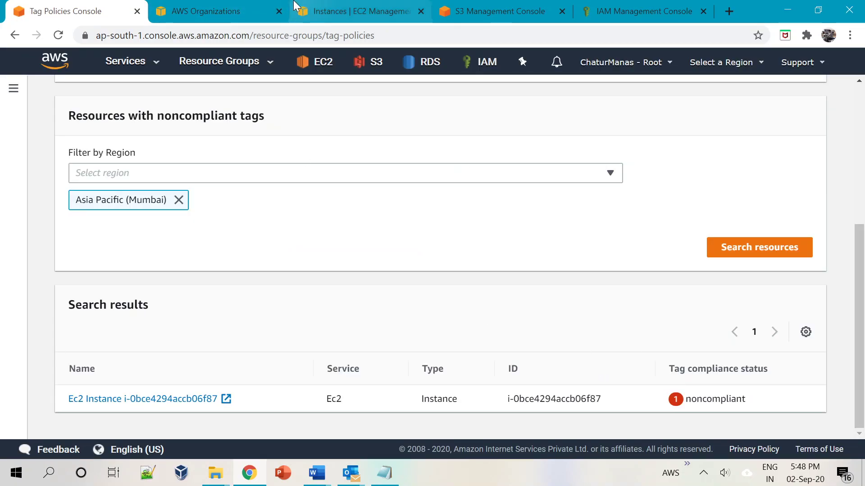
pyautogui.click(221, 10)
pyautogui.click(54, 9)
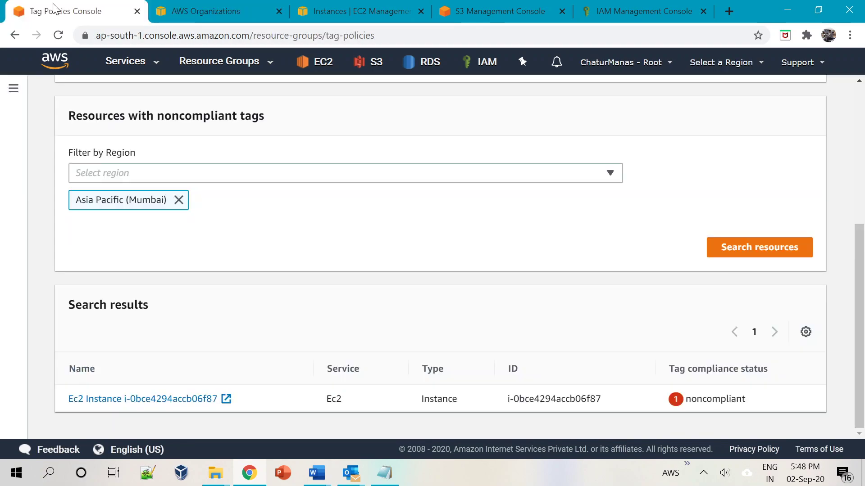
# In BU_Policy, enforce the specified capitalization for the BU tag key and save the policy changes.
pyautogui.click(221, 6)
pyautogui.click(46, 332)
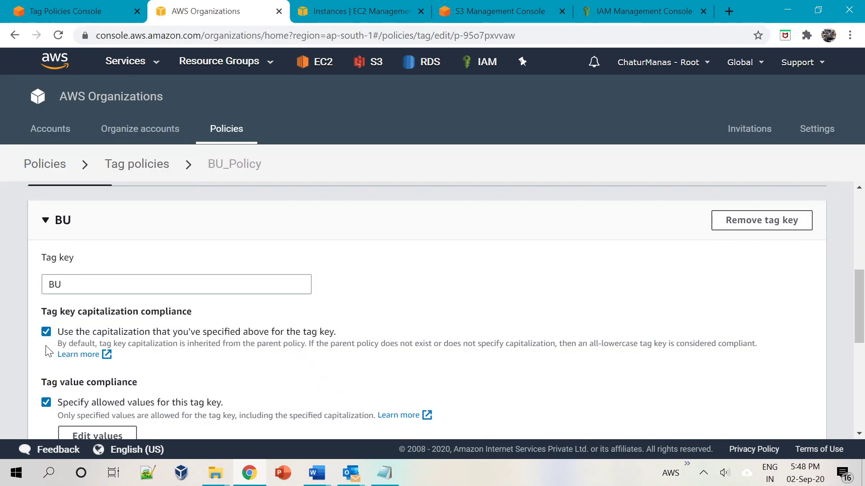
pyautogui.moveTo(860, 283); pyautogui.dragTo(860, 368)
pyautogui.click(766, 391)
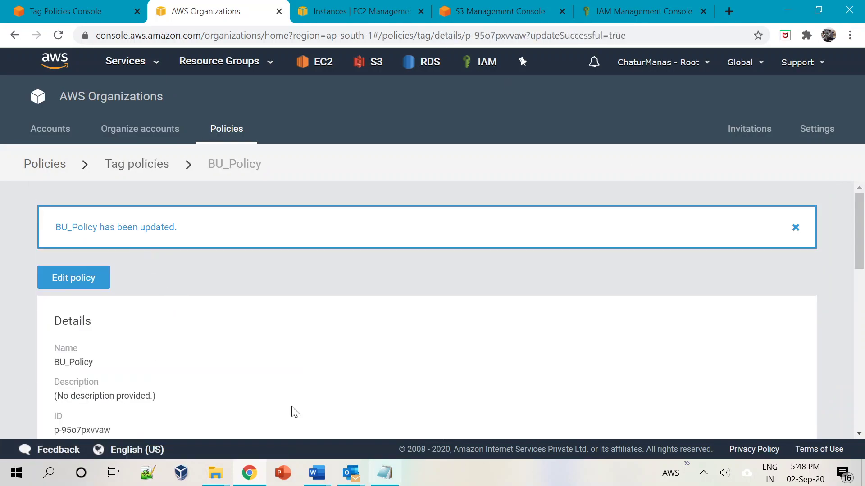
# Search again for noncompliant resources in the Tag Policies console and inspect the tags of EC2 instance i-0e4b343024270de82.
pyautogui.click(72, 11)
pyautogui.click(802, 247)
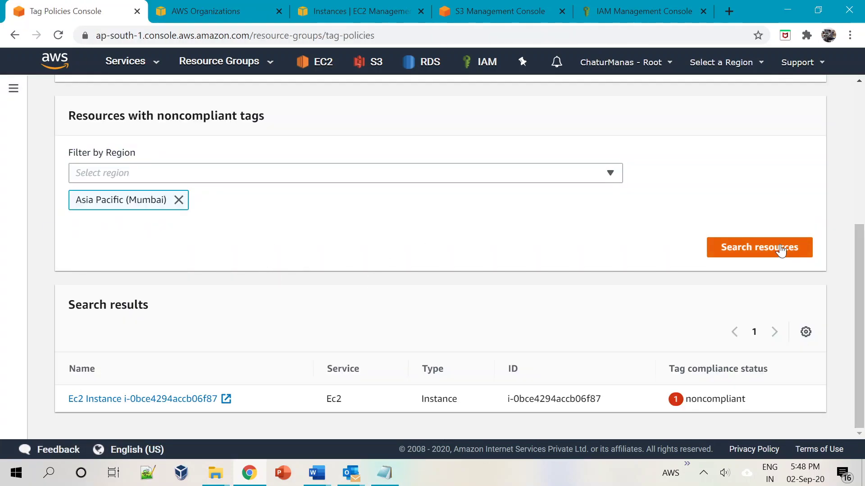
pyautogui.click(680, 400)
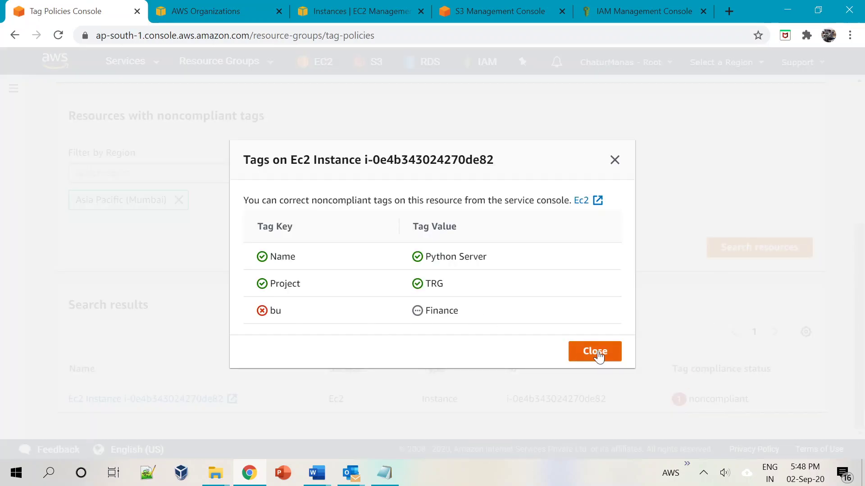
pyautogui.doubleClick(276, 310)
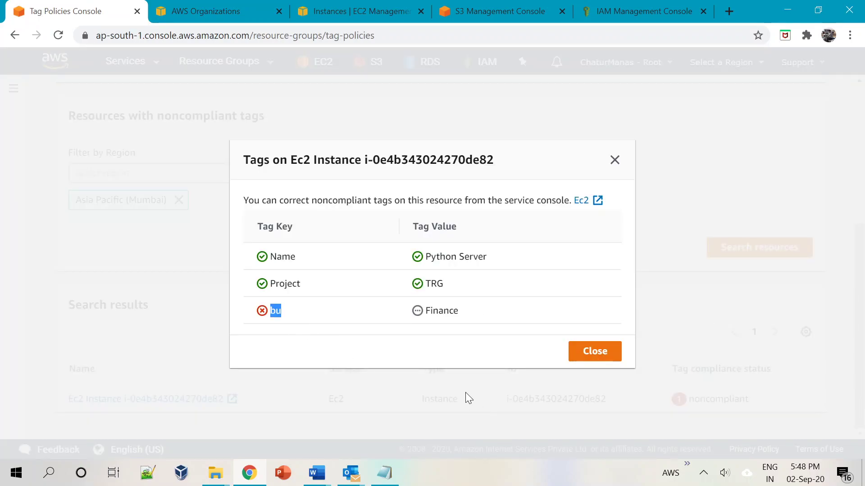
pyautogui.click(586, 354)
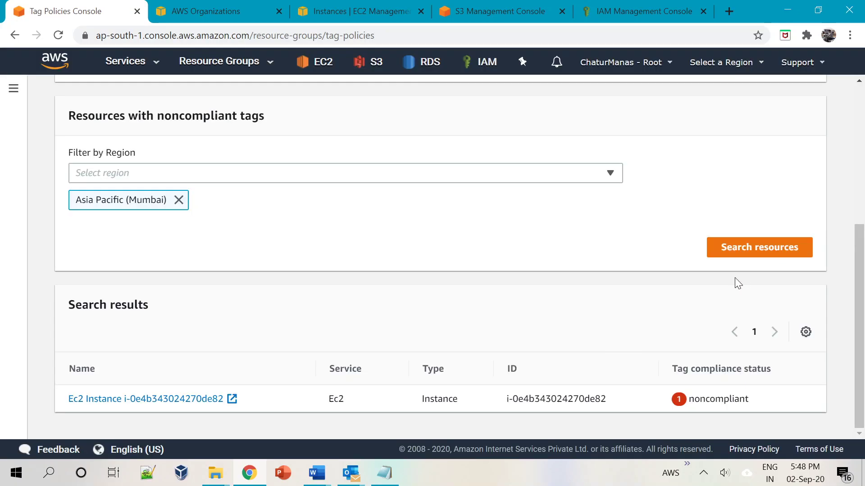
# In the EC2 instances list, remove the lowercase bu tag from the Python Server instance and save its tags.
pyautogui.click(315, 11)
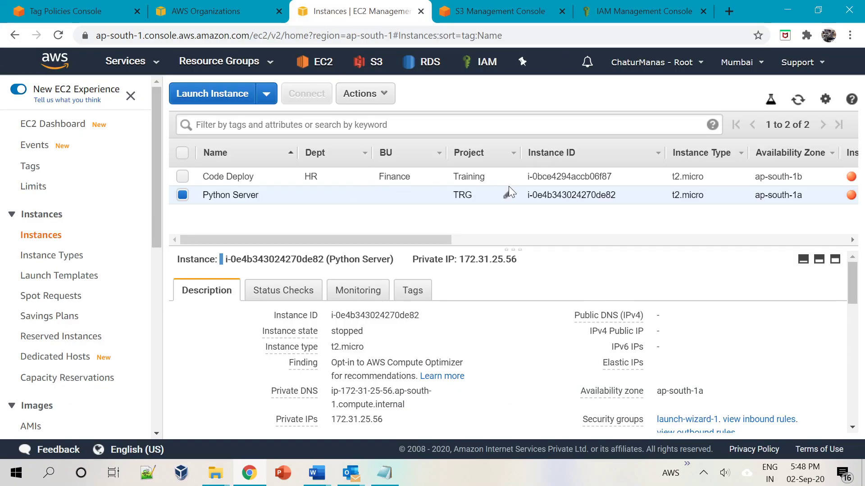
pyautogui.click(825, 100)
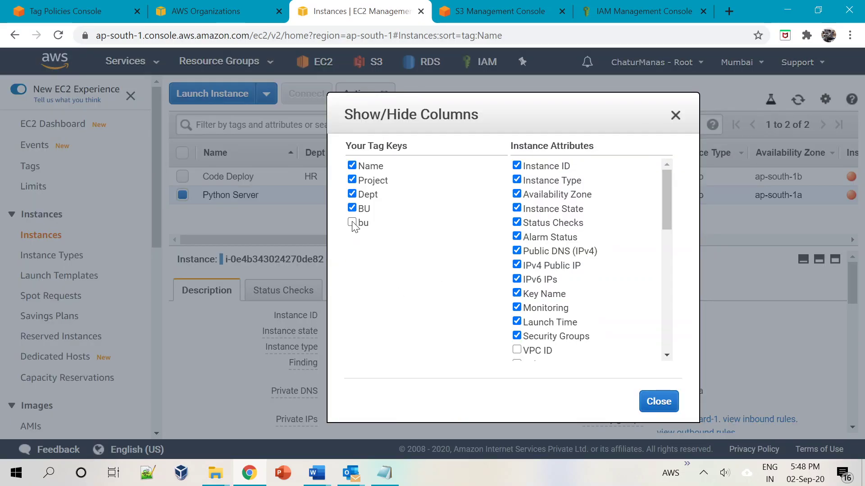
pyautogui.click(658, 402)
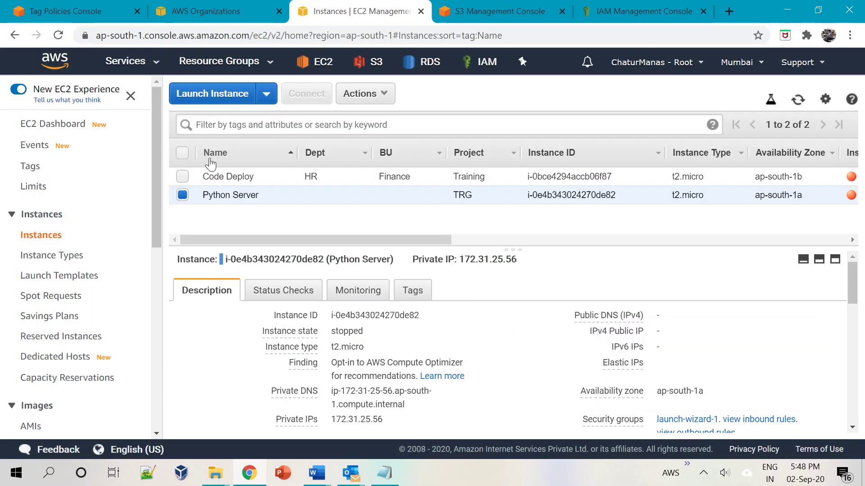
pyautogui.click(379, 92)
pyautogui.moveTo(380, 189)
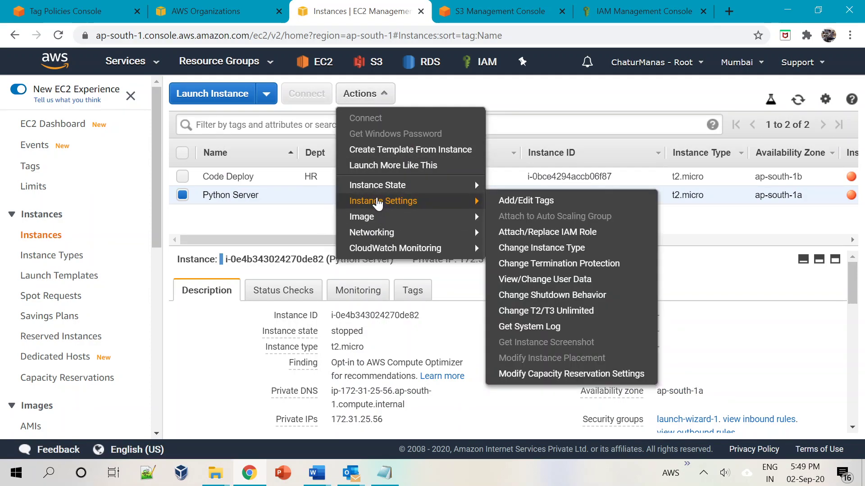
pyautogui.click(517, 200)
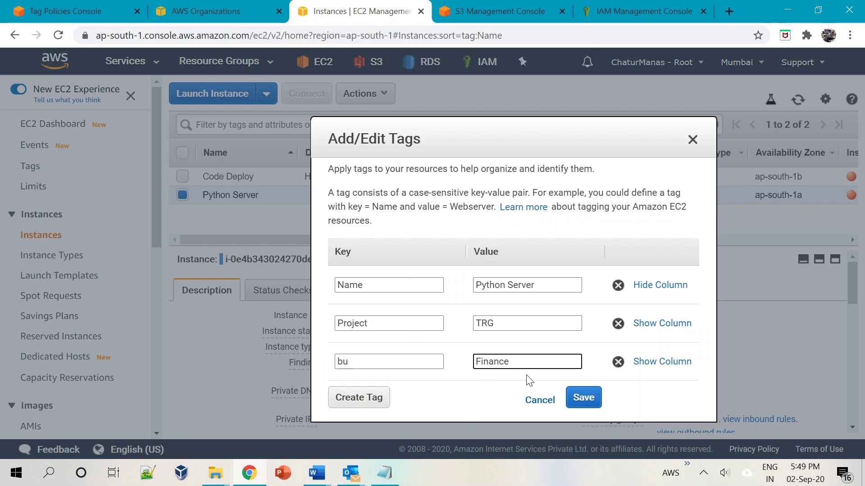
pyautogui.click(619, 363)
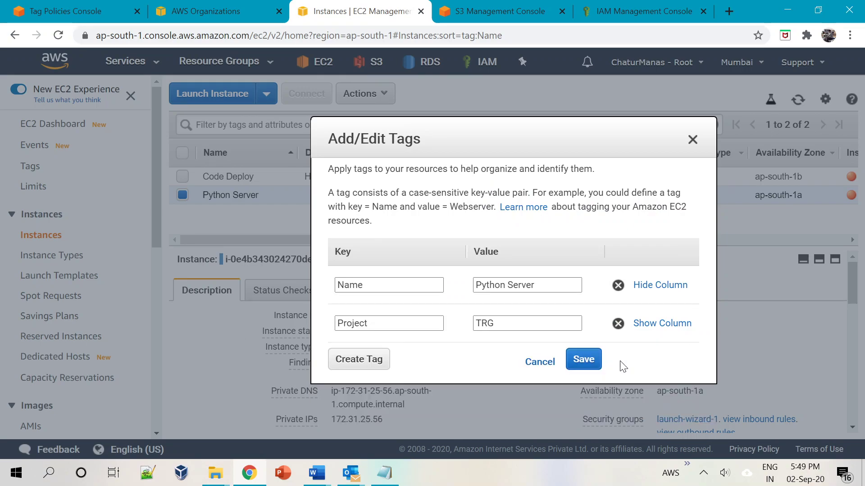
pyautogui.click(578, 369)
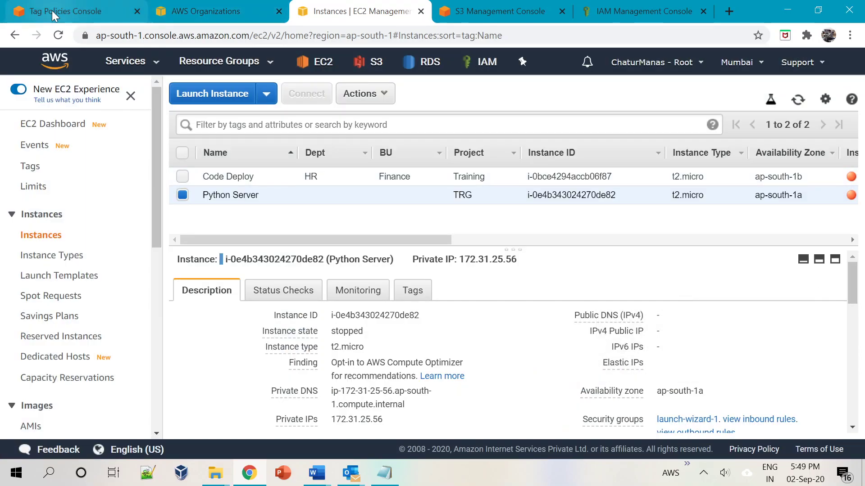
# Reload the Tag Policies console and check this AWS account's search results for noncompliant resources in Asia Pacific (Mumbai).
pyautogui.click(52, 10)
pyautogui.click(60, 36)
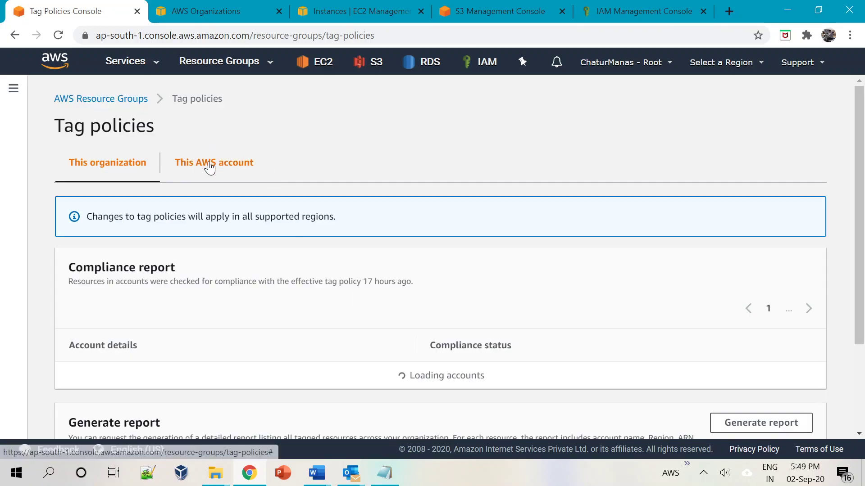
pyautogui.click(210, 163)
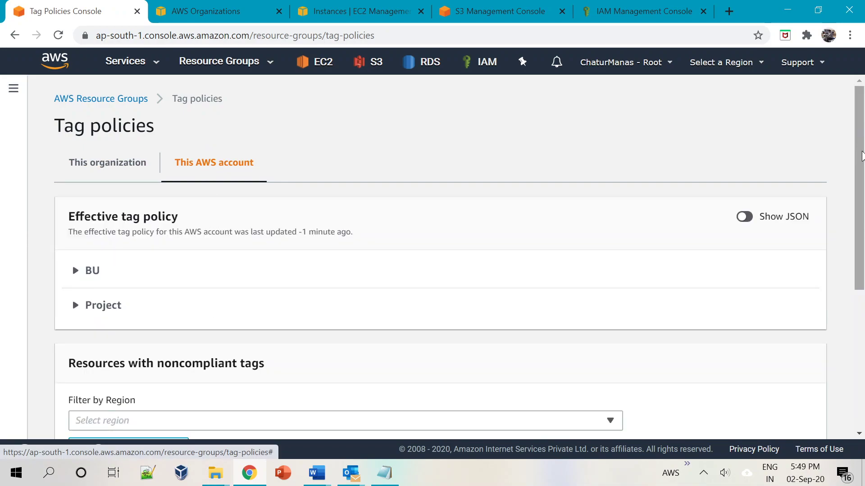
pyautogui.scroll(-5, 860, 148)
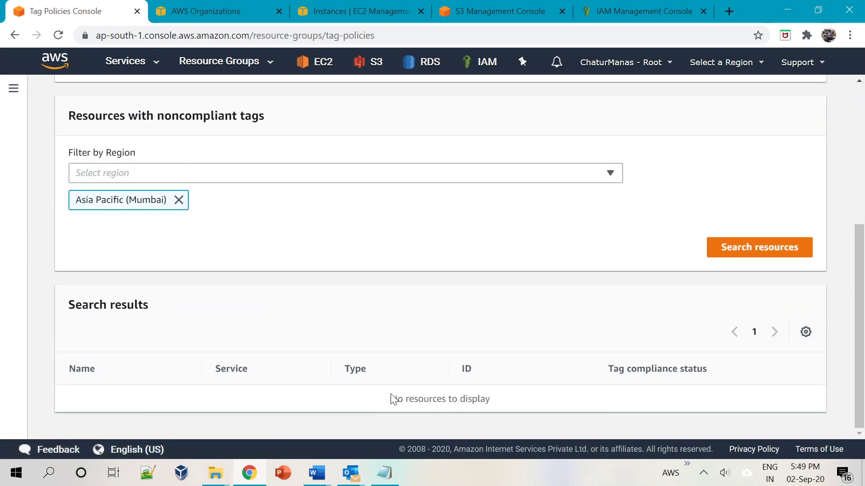
pyautogui.moveTo(391, 399); pyautogui.dragTo(536, 397)
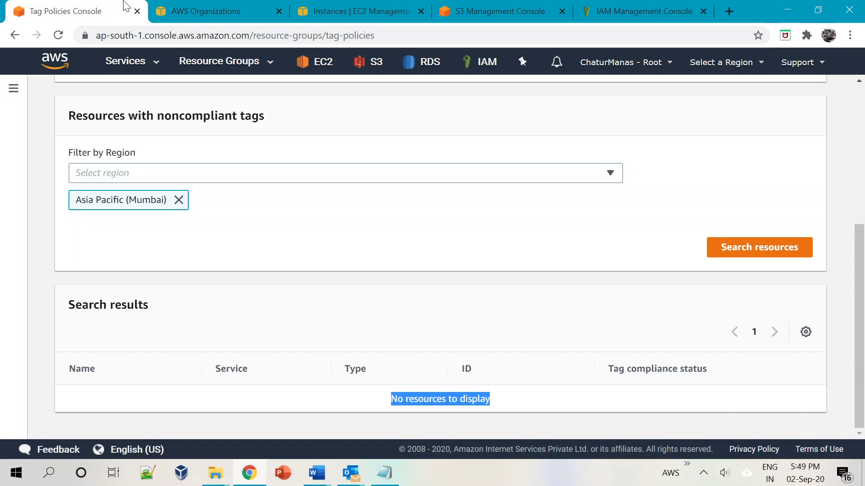
# In the EC2 instances list, set the Code Deploy instance's BU tag value to lowercase finance.
pyautogui.click(339, 10)
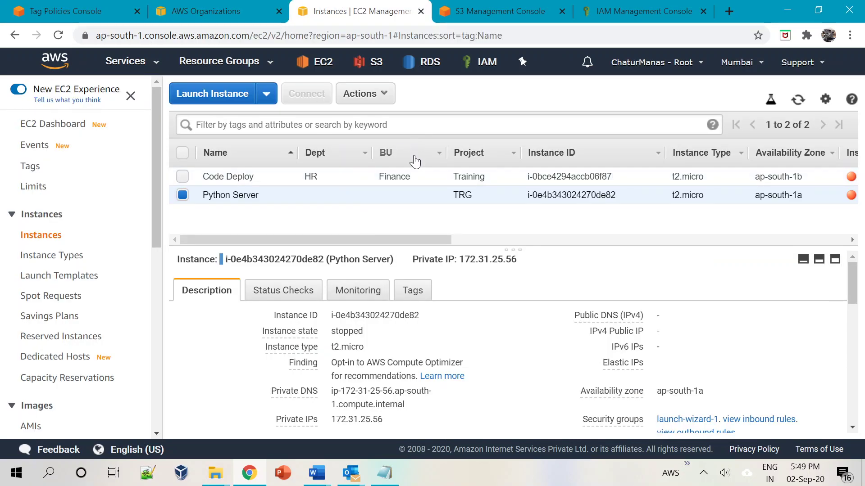
pyautogui.click(434, 178)
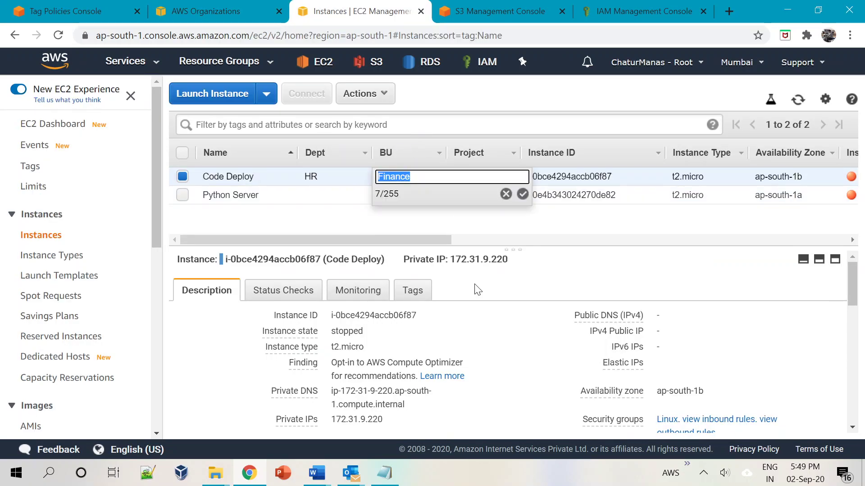
pyautogui.press('Home')
pyautogui.write('f')
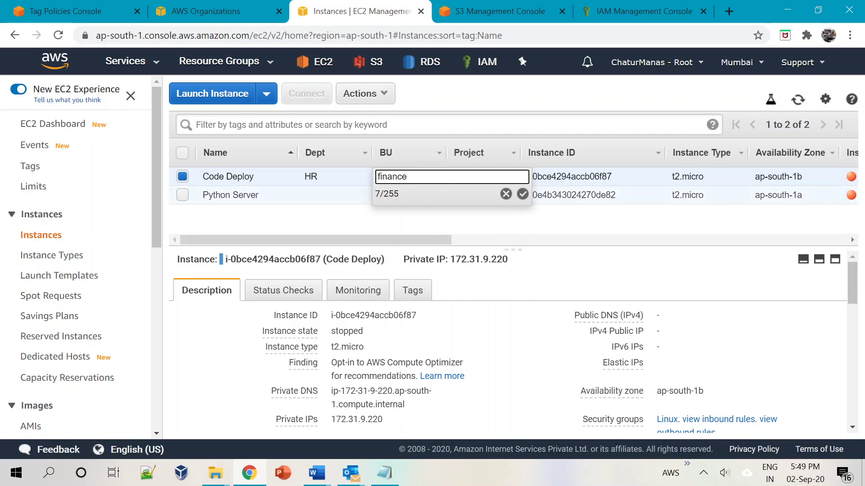
pyautogui.click(522, 195)
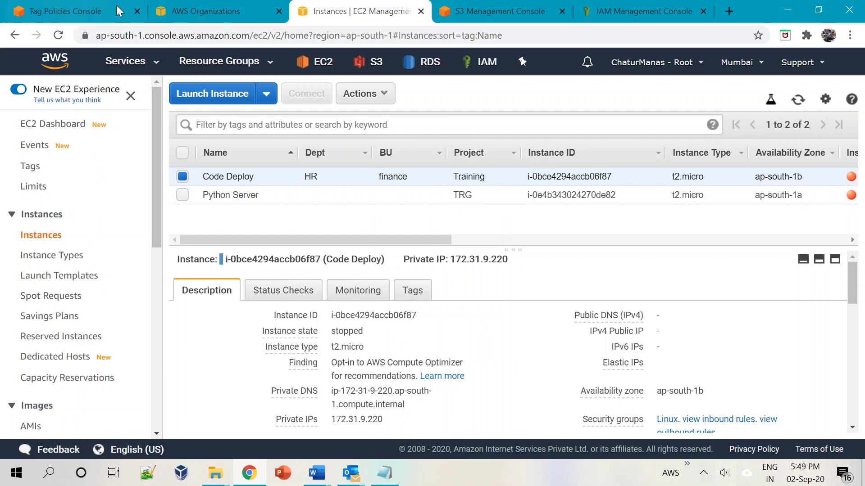
# Search for noncompliant resources in the Tag Policies console and inspect the BU tag value of EC2 instance i-0bce4294accb06f87.
pyautogui.click(72, 7)
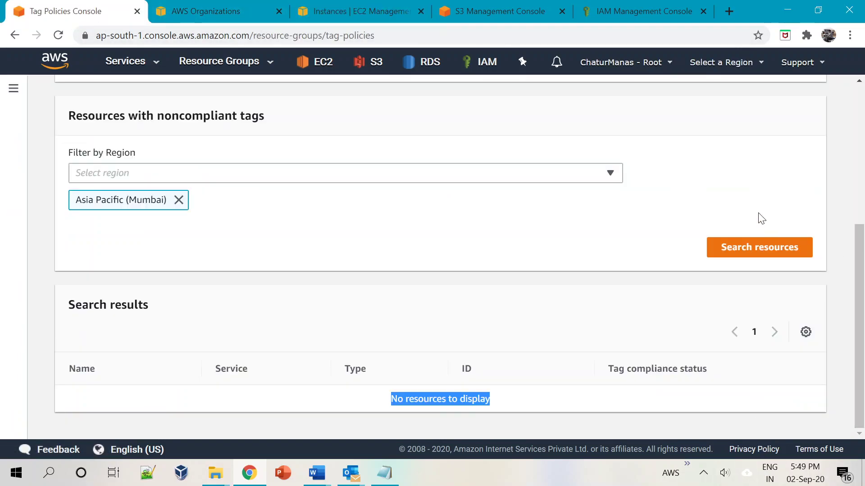
pyautogui.click(753, 257)
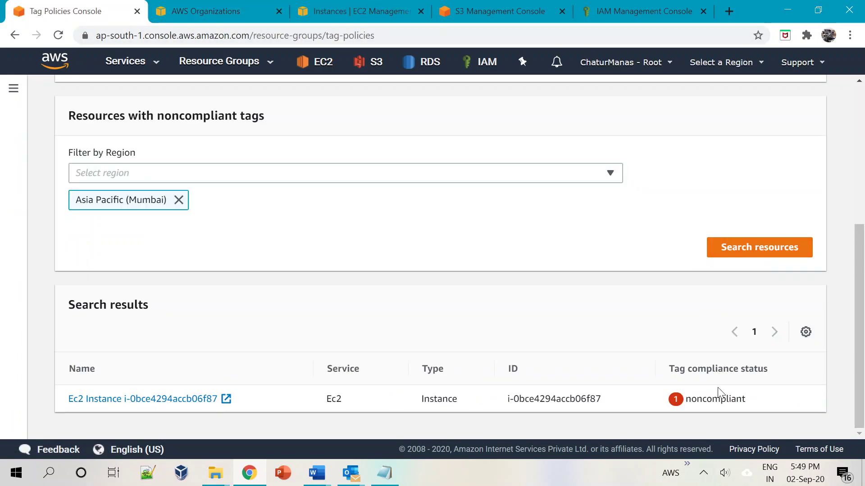
pyautogui.click(680, 402)
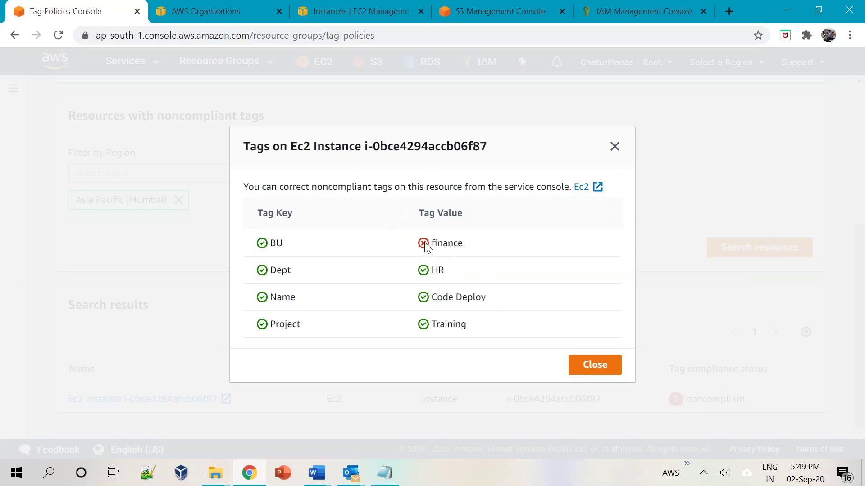
pyautogui.moveTo(434, 243); pyautogui.dragTo(422, 242)
pyautogui.click(602, 372)
# Set the Code Deploy instance's BU tag value to Finance in the EC2 instances list and return to the Tag Policies console.
pyautogui.click(353, 6)
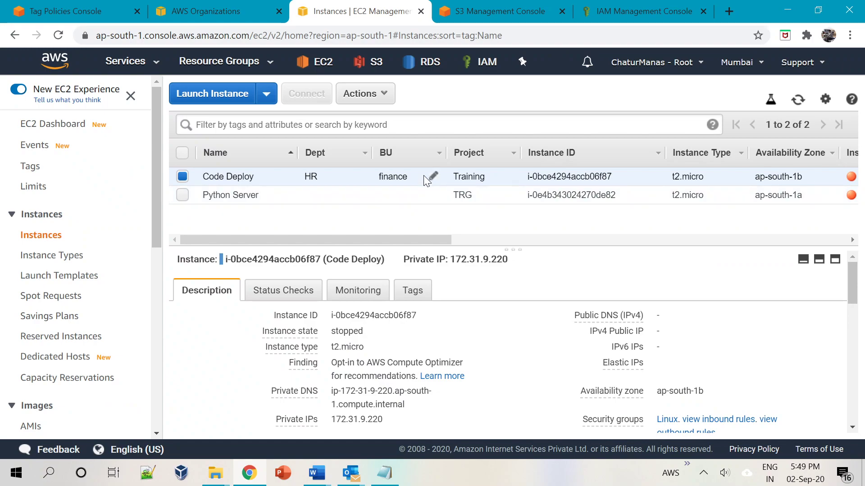
pyautogui.click(427, 176)
pyautogui.press('Home')
pyautogui.write('F')
pyautogui.press('Delete')
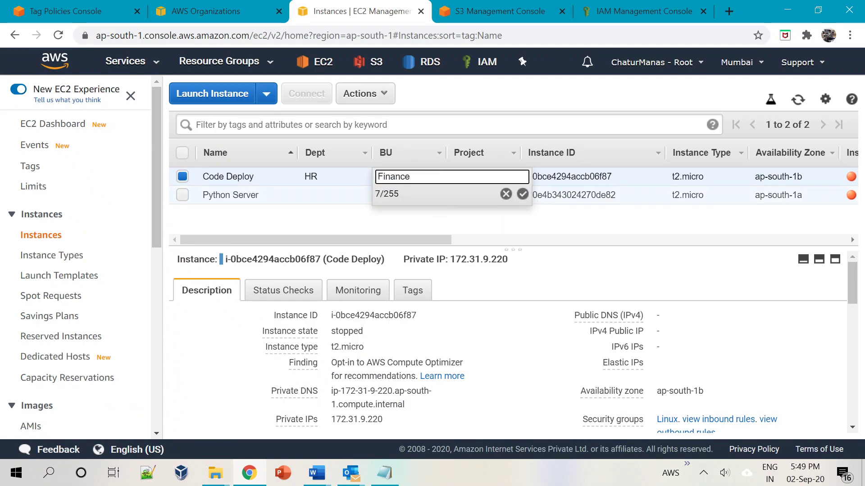
pyautogui.click(522, 194)
pyautogui.click(109, 8)
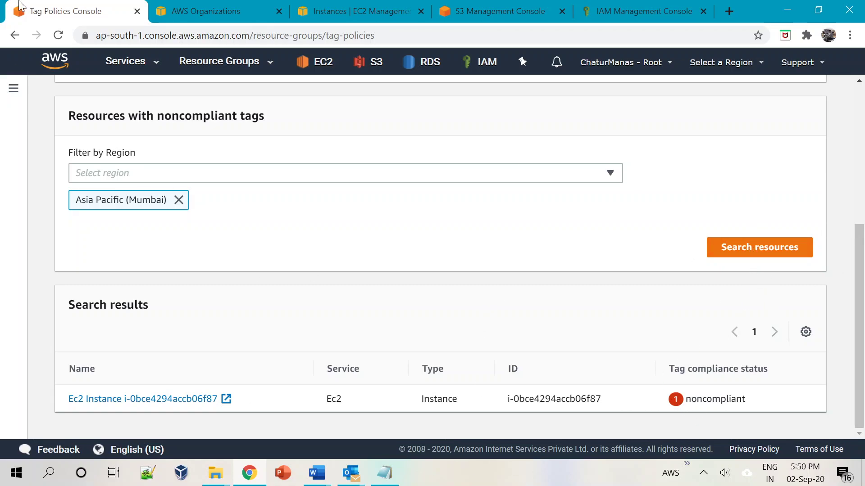
# Reload the Tag Policies console and search this AWS account again for resources with noncompliant tags in Asia Pacific (Mumbai).
pyautogui.click(57, 35)
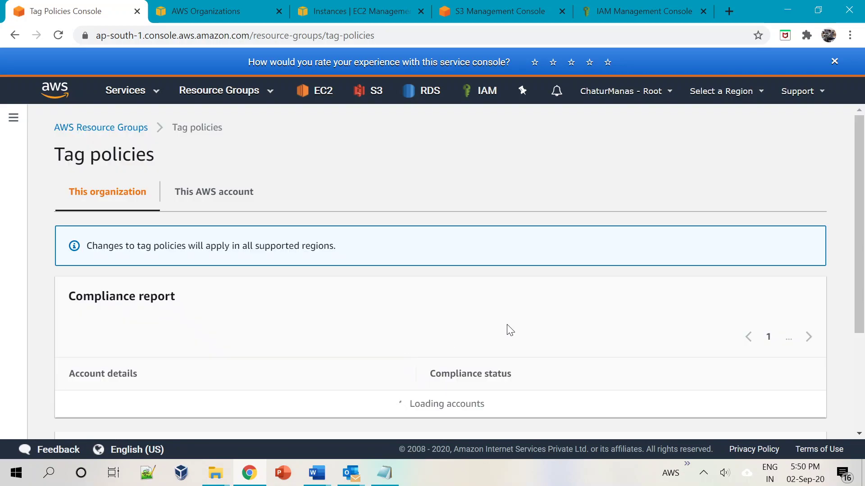
pyautogui.moveTo(858, 186); pyautogui.dragTo(856, 383)
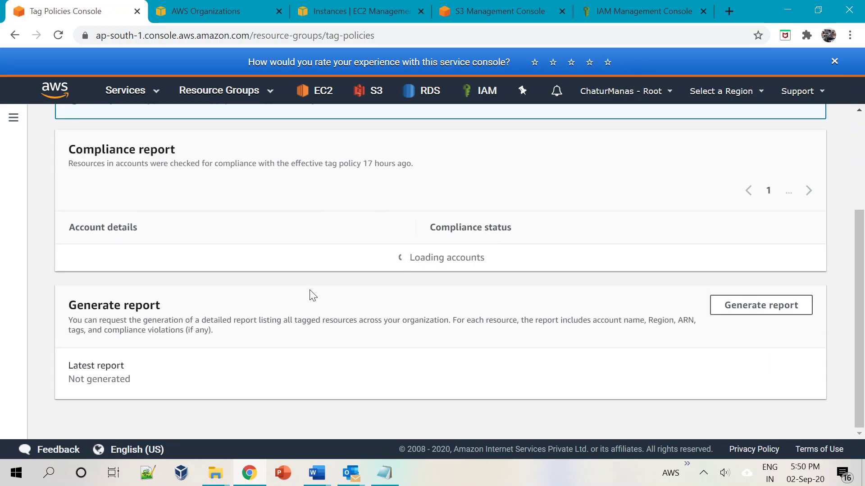
pyautogui.scroll(5, 218, 178)
pyautogui.click(217, 182)
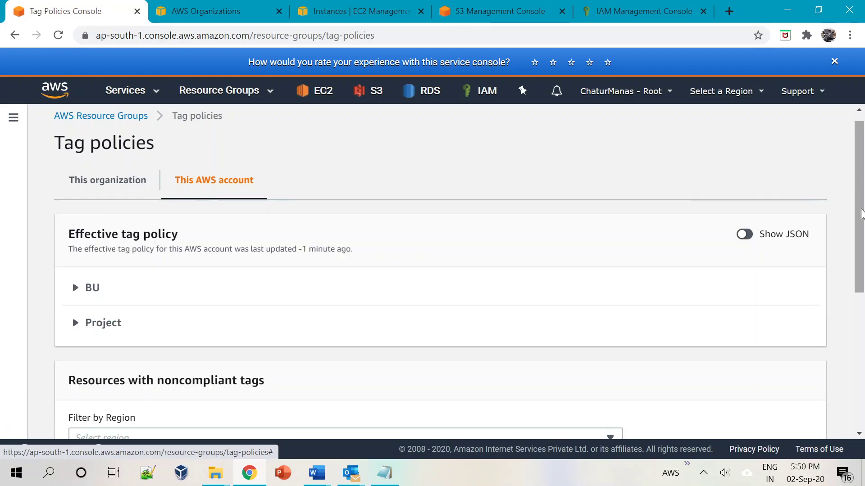
pyautogui.moveTo(861, 212); pyautogui.dragTo(860, 348)
pyautogui.moveTo(389, 400); pyautogui.dragTo(566, 401)
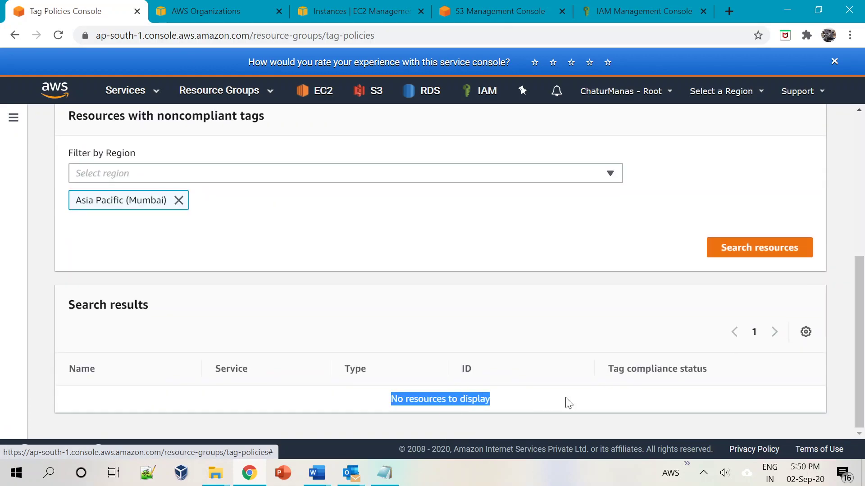
pyautogui.click(568, 403)
pyautogui.click(747, 253)
pyautogui.moveTo(358, 391); pyautogui.dragTo(552, 400)
pyautogui.click(551, 399)
# Review the Code Deploy instance's BU tag in the EC2 instances list, and return to this account's effective tag policy.
pyautogui.click(360, 11)
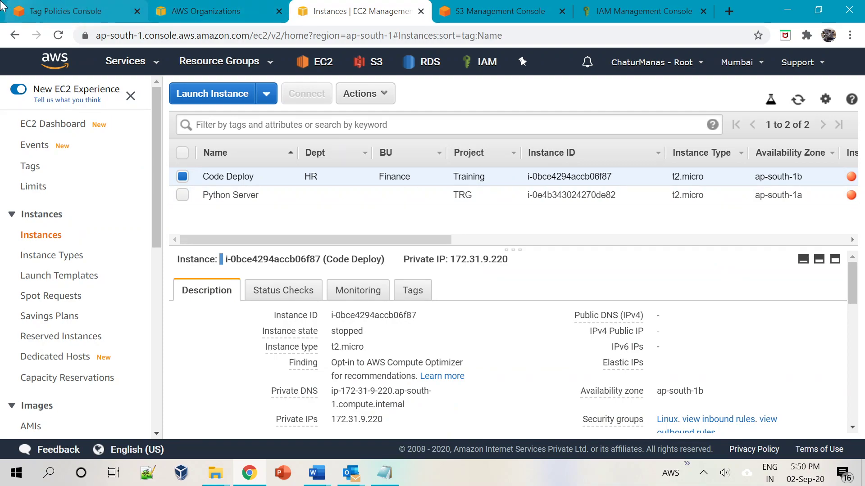
pyautogui.click(34, 9)
pyautogui.scroll(5, 374, 411)
pyautogui.scroll(2, 374, 410)
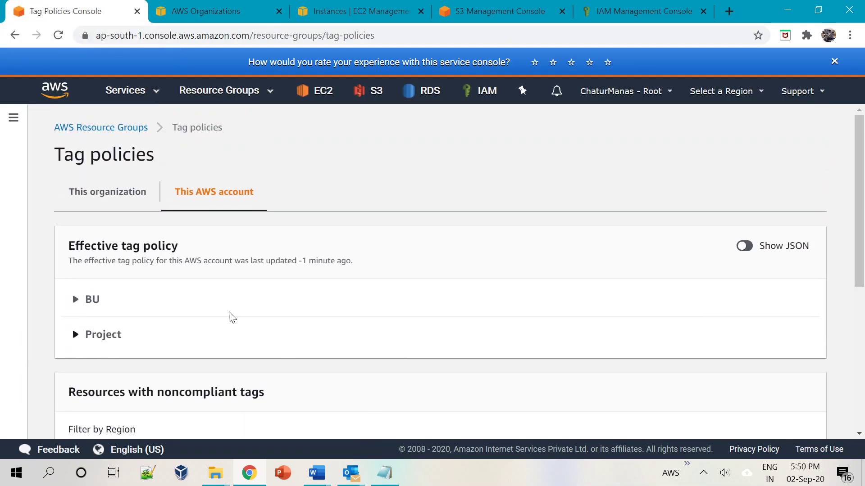
# Examine the compliance status of the member accounts in the organization-wide compliance report.
pyautogui.click(124, 202)
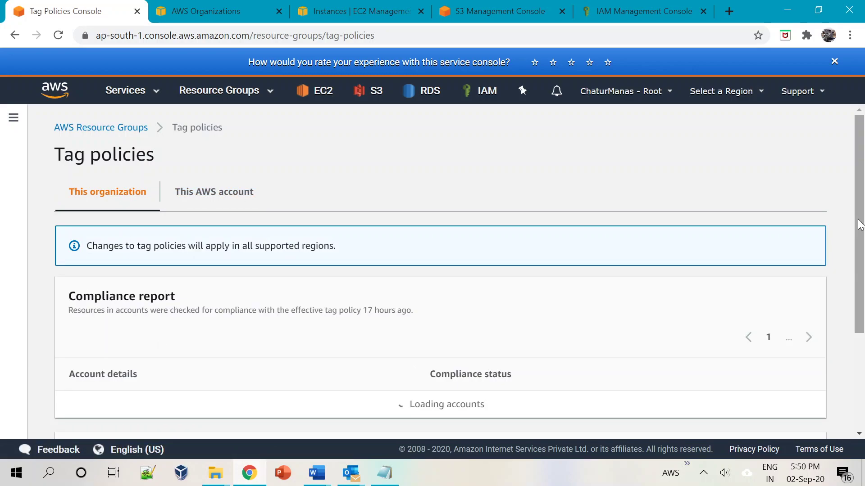
pyautogui.moveTo(859, 213); pyautogui.dragTo(858, 344)
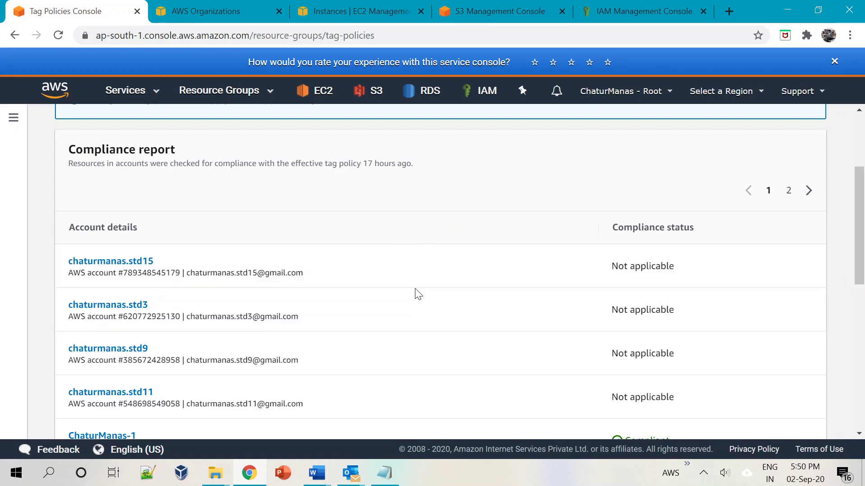
pyautogui.scroll(-2, 213, 288)
pyautogui.scroll(-3, 219, 288)
pyautogui.scroll(1, 180, 270)
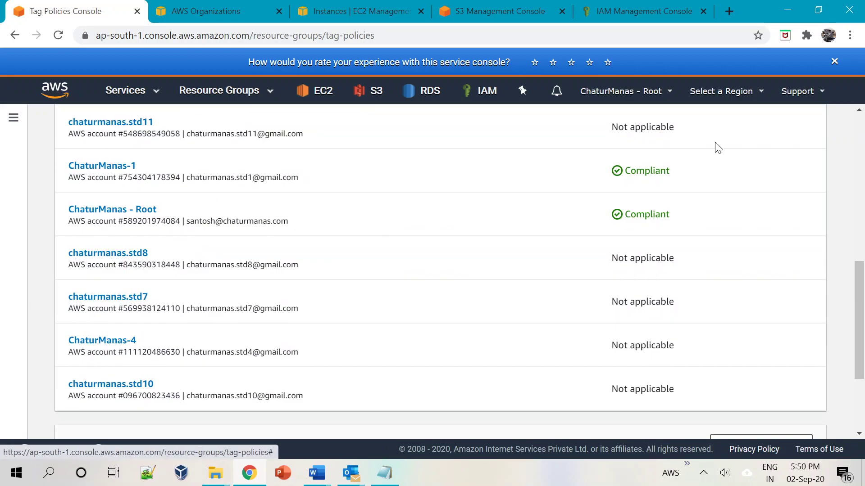
pyautogui.moveTo(855, 338); pyautogui.dragTo(834, 178)
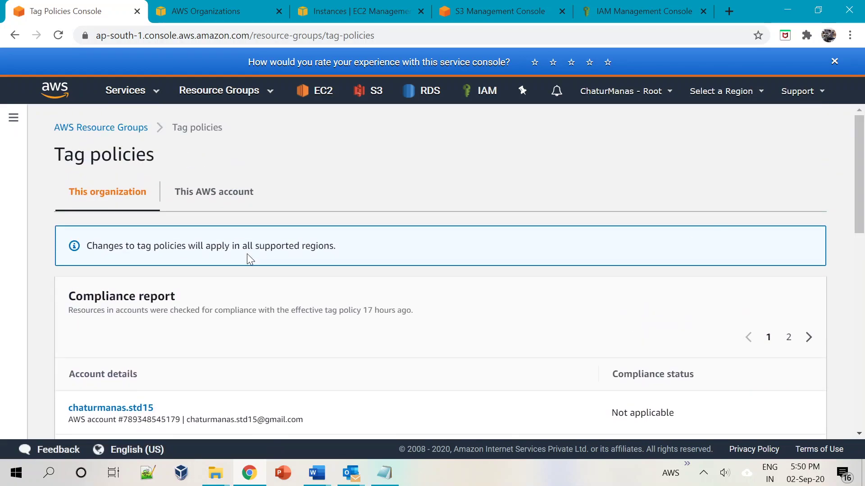